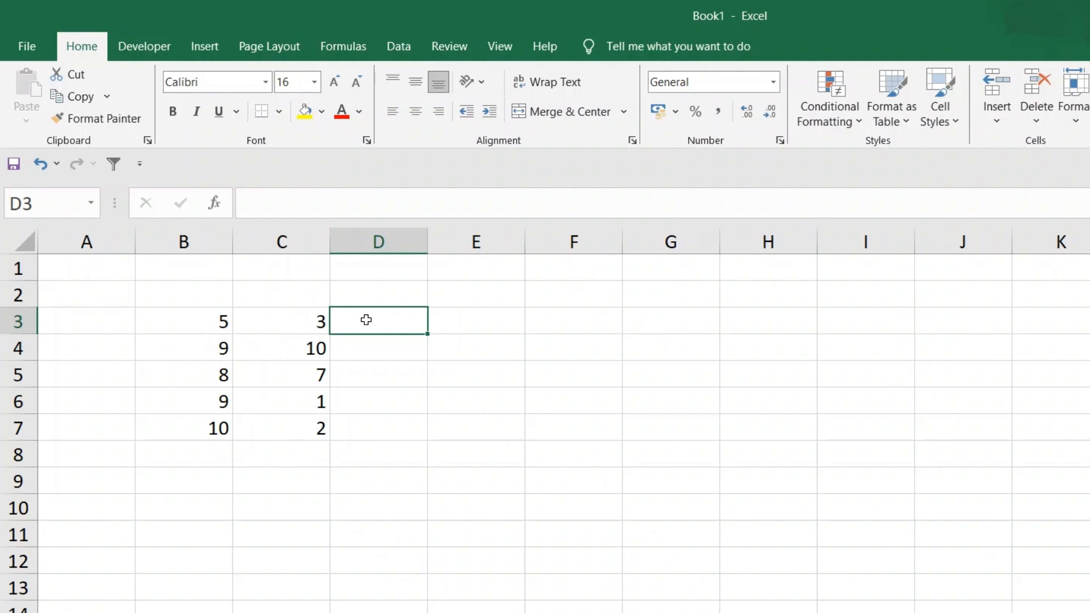
# Enter =B3+C3 in cell D3 and fill the formula down to D7
pyautogui.click(225, 328)
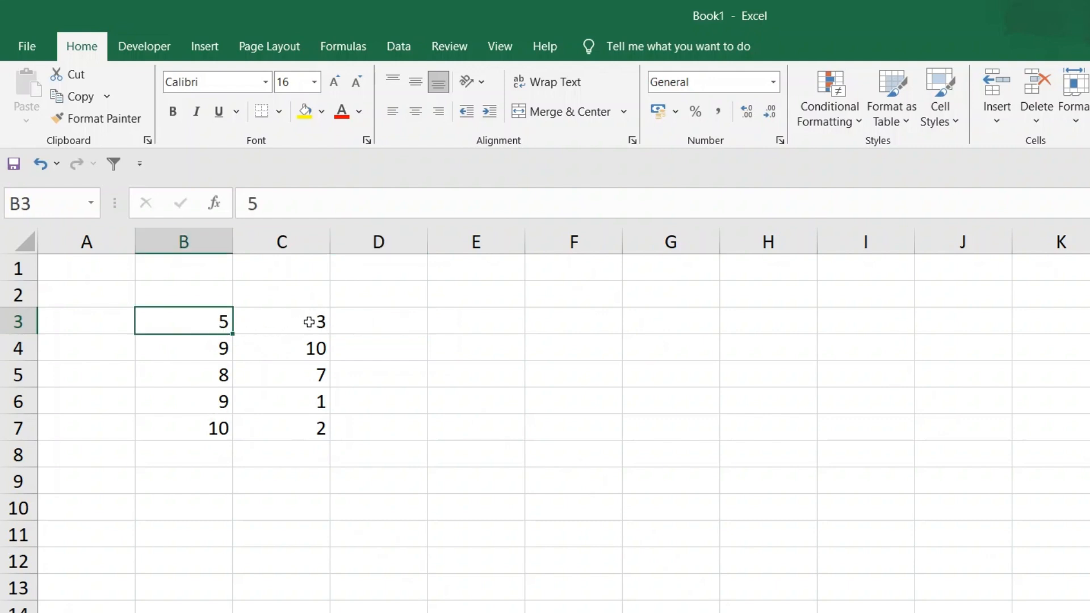
pyautogui.click(384, 323)
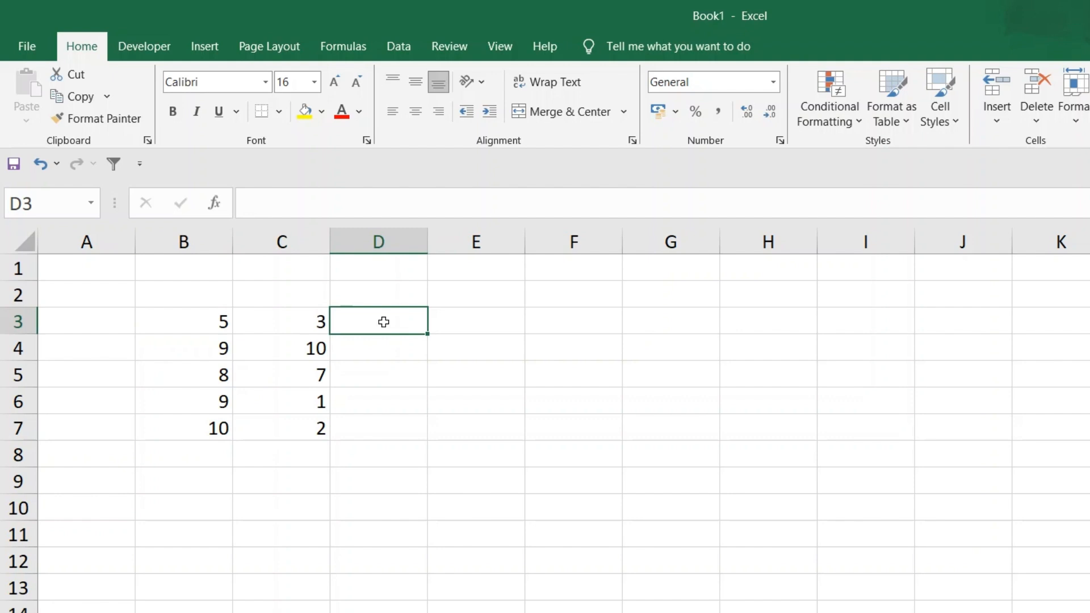
pyautogui.write('=')
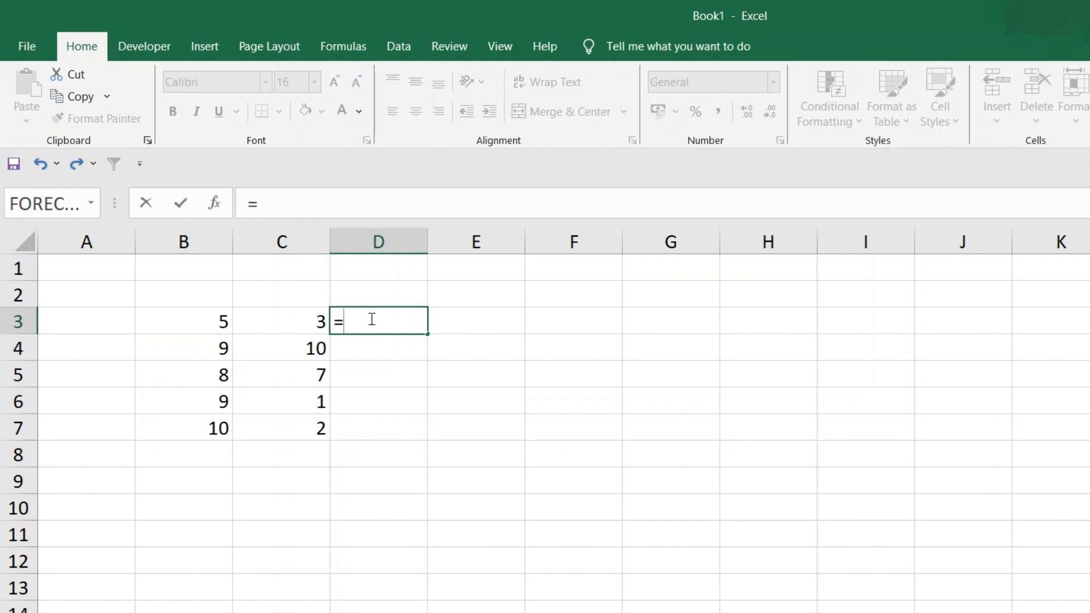
pyautogui.click(191, 323)
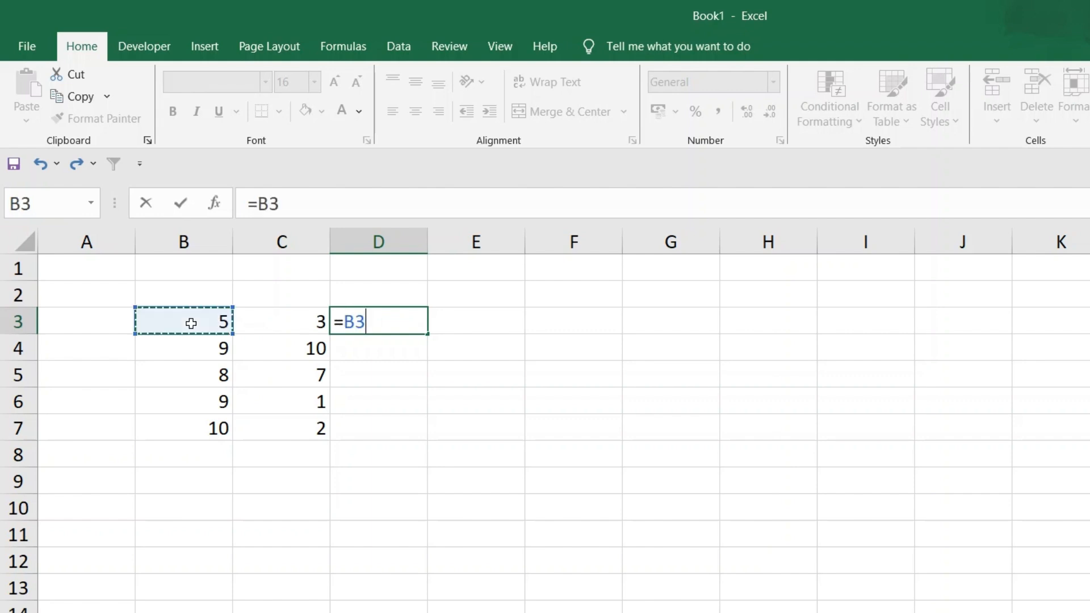
pyautogui.write('+')
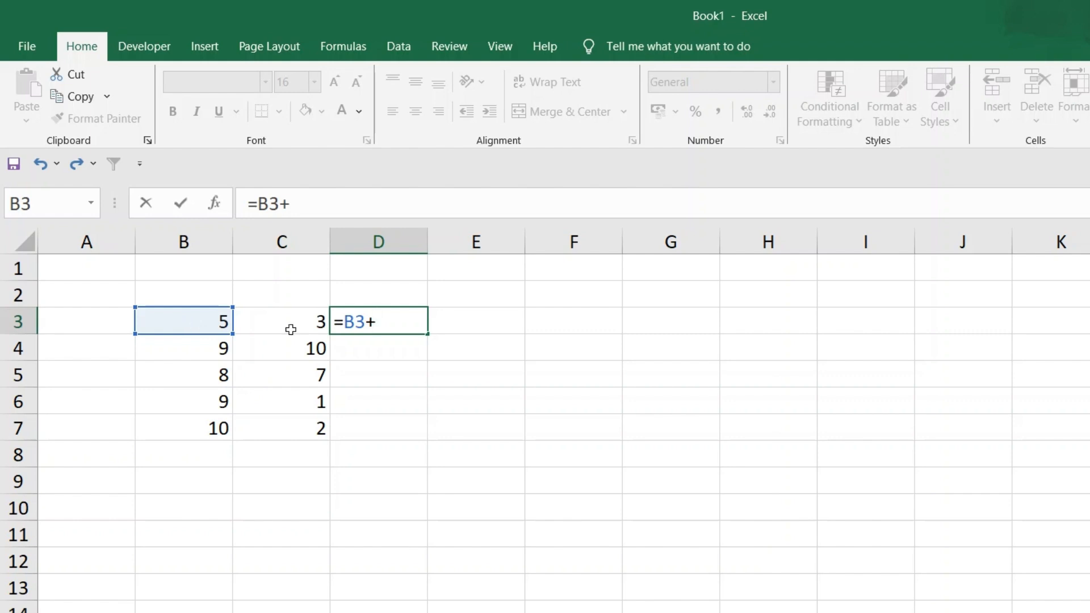
pyautogui.write('C3')
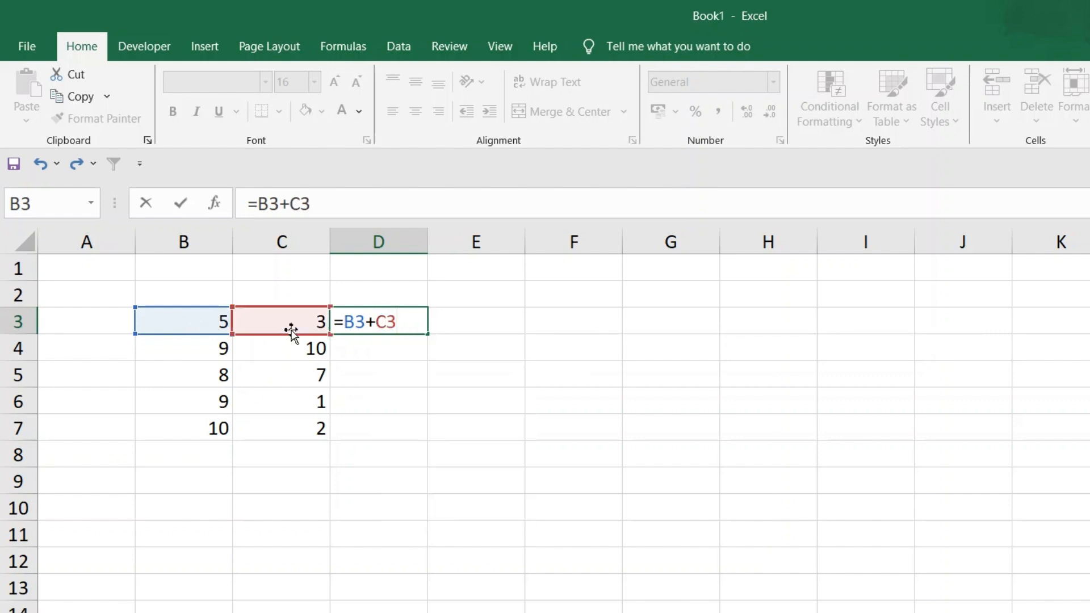
pyautogui.press('Return')
pyautogui.click(382, 318)
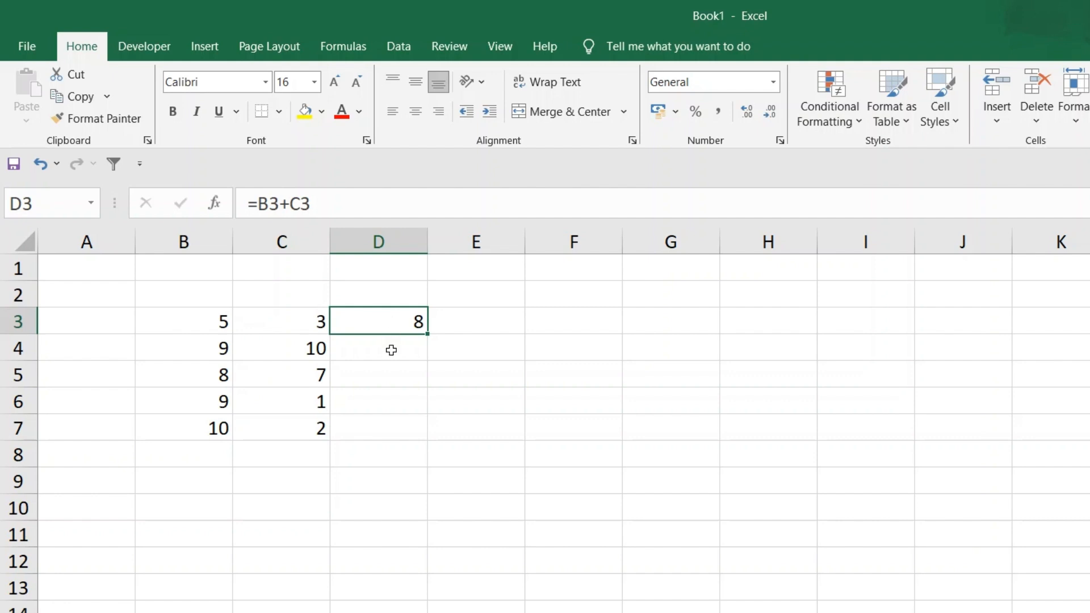
pyautogui.moveTo(427, 334); pyautogui.dragTo(423, 432)
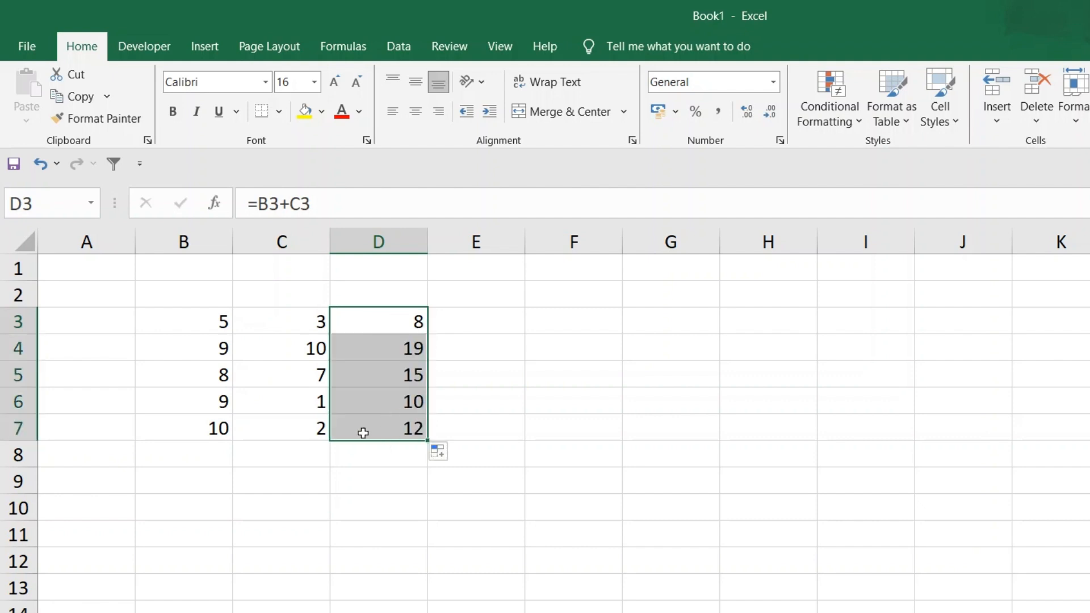
# Examine the copied formula in D7 and the cells it references in row 7
pyautogui.click(219, 432)
pyautogui.click(286, 433)
pyautogui.click(375, 426)
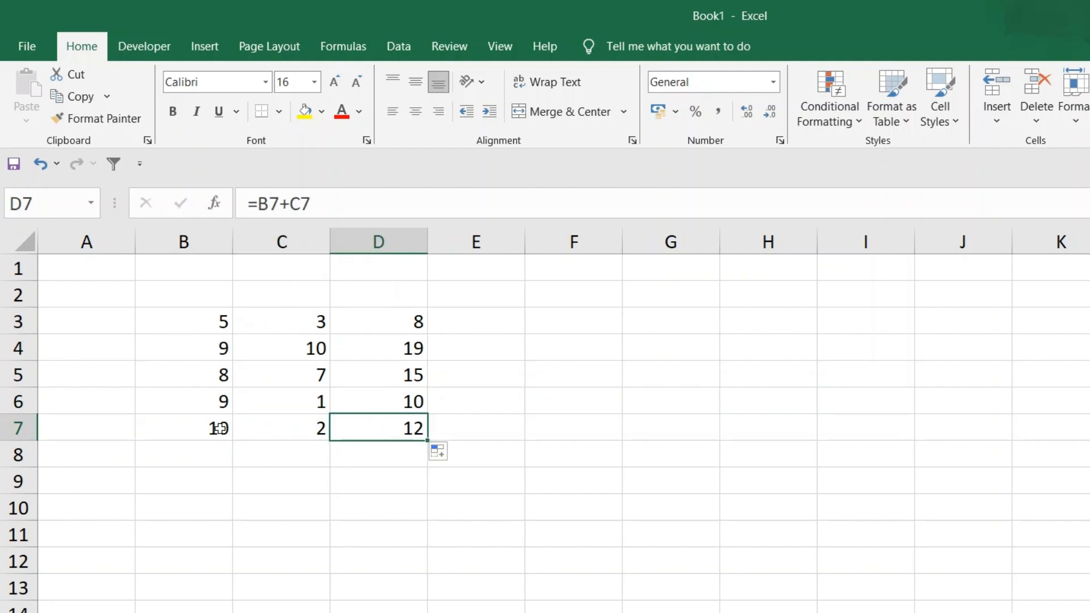
pyautogui.doubleClick(356, 427)
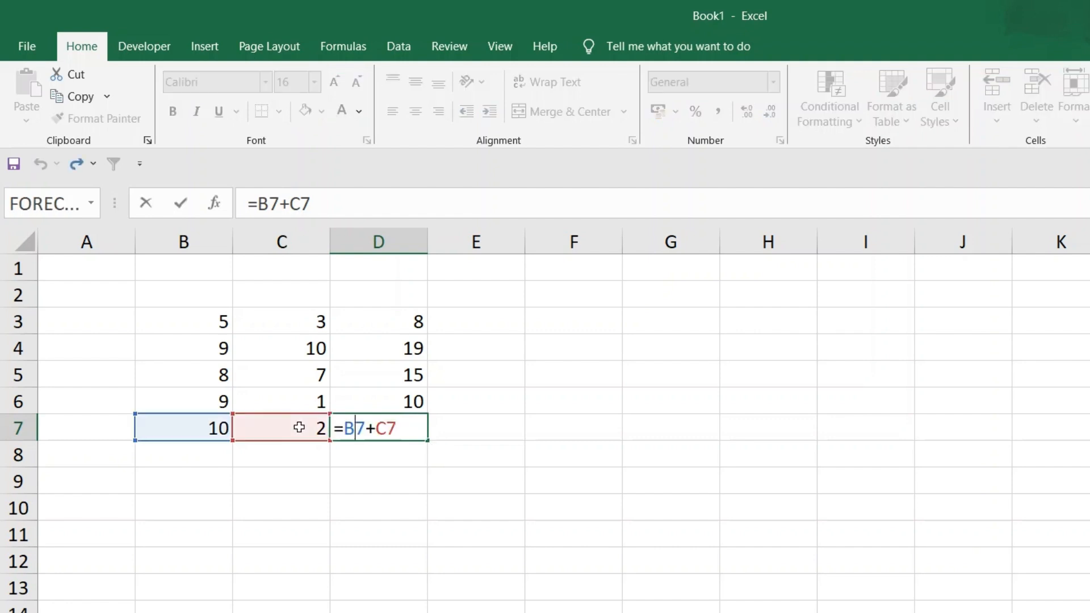
pyautogui.hotkey('ctrl', 'Return')
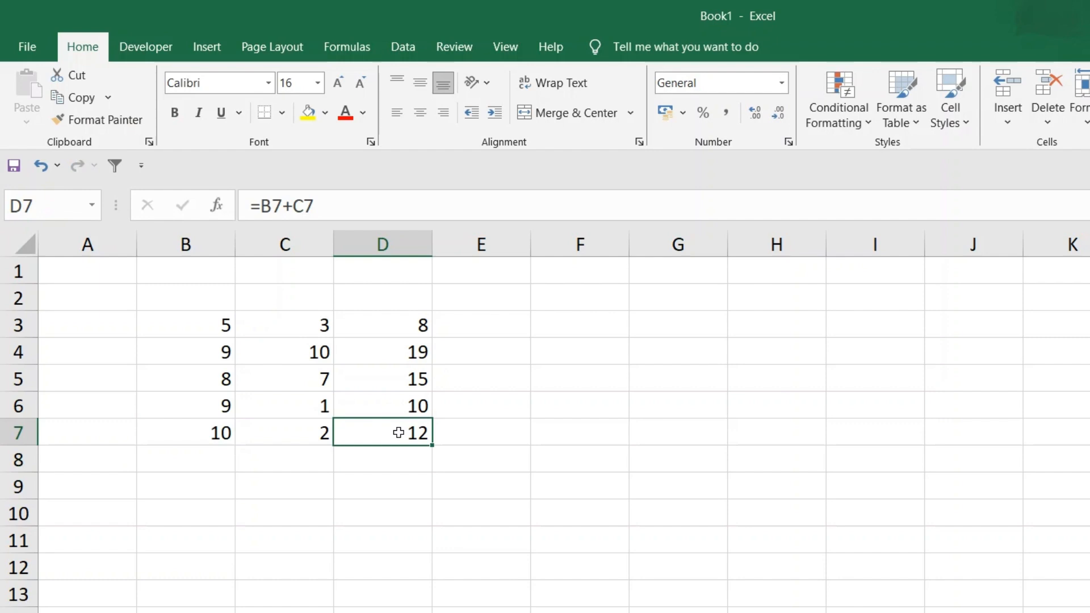
# Make the references in D3's formula absolute as =$B$3+$C$3, and fill it down to D7
pyautogui.click(403, 325)
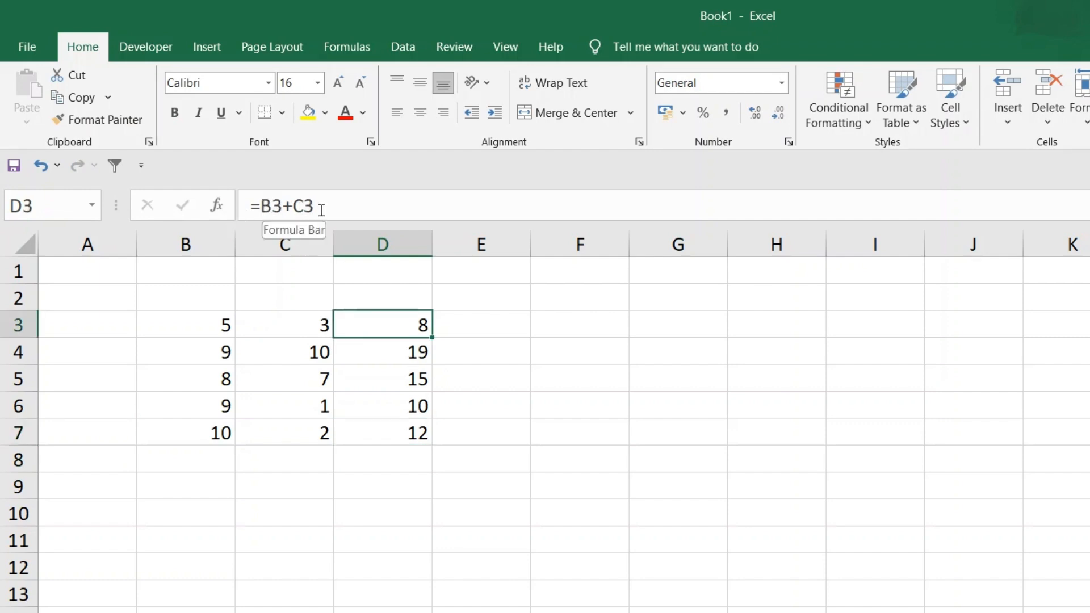
pyautogui.moveTo(317, 207); pyautogui.dragTo(266, 207)
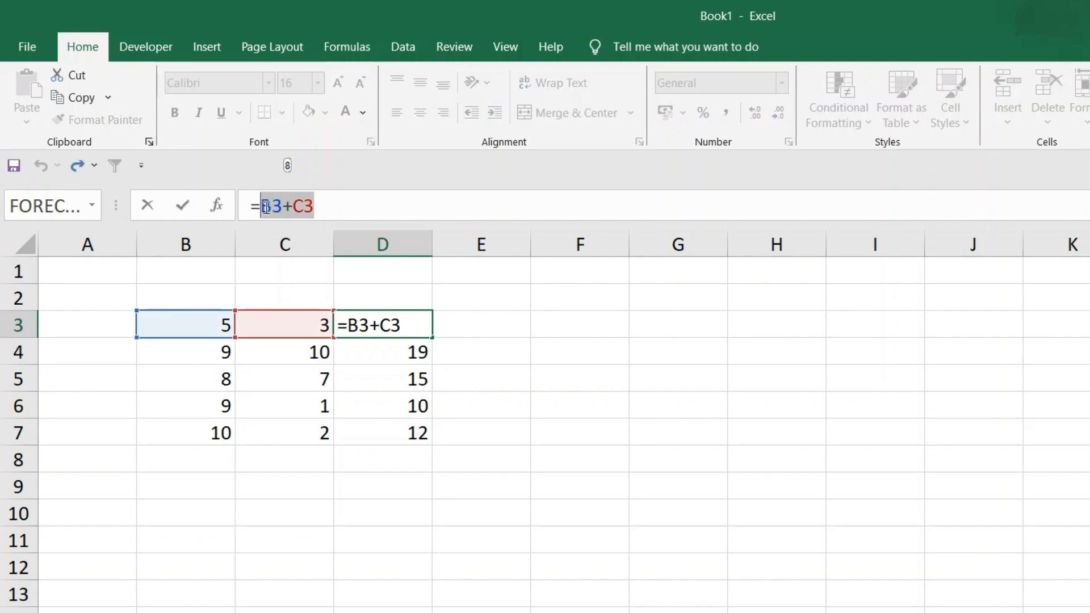
pyautogui.press('F4')
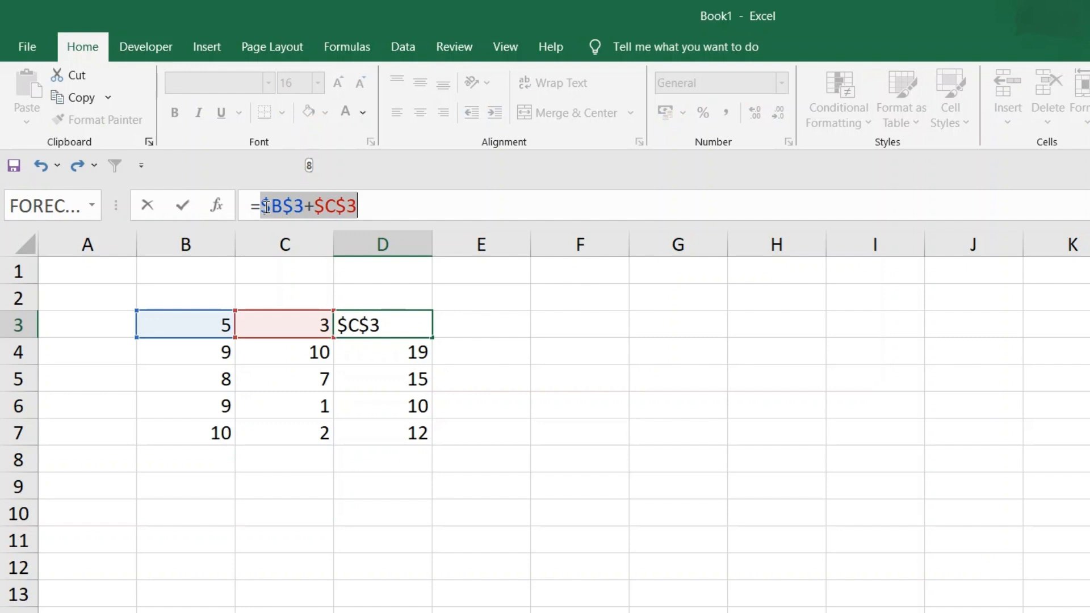
pyautogui.press('Return')
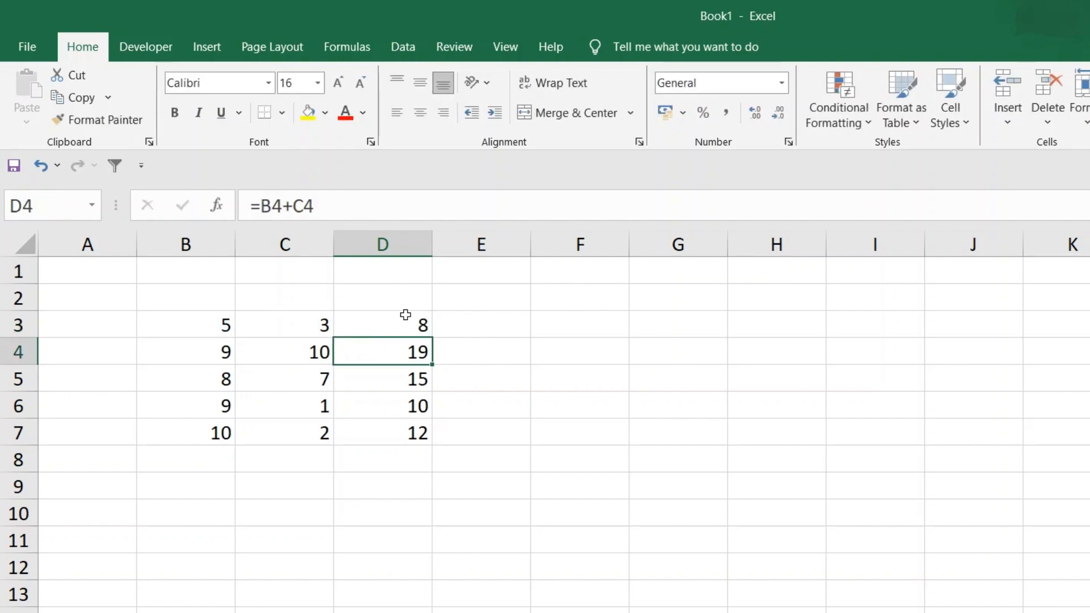
pyautogui.click(405, 314)
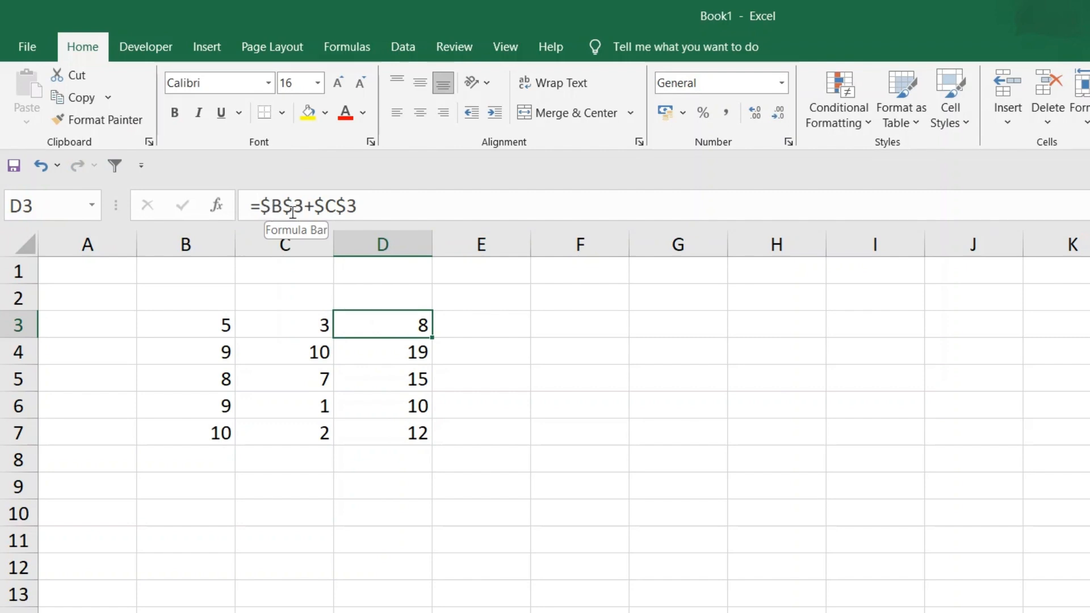
pyautogui.moveTo(432, 338); pyautogui.dragTo(430, 432)
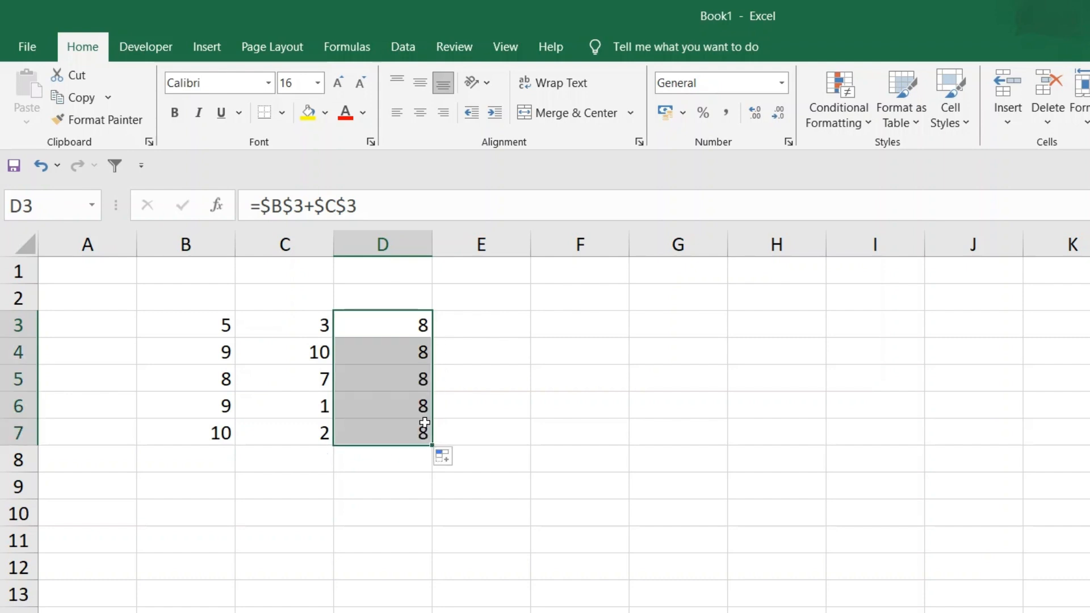
pyautogui.click(404, 359)
pyautogui.click(401, 397)
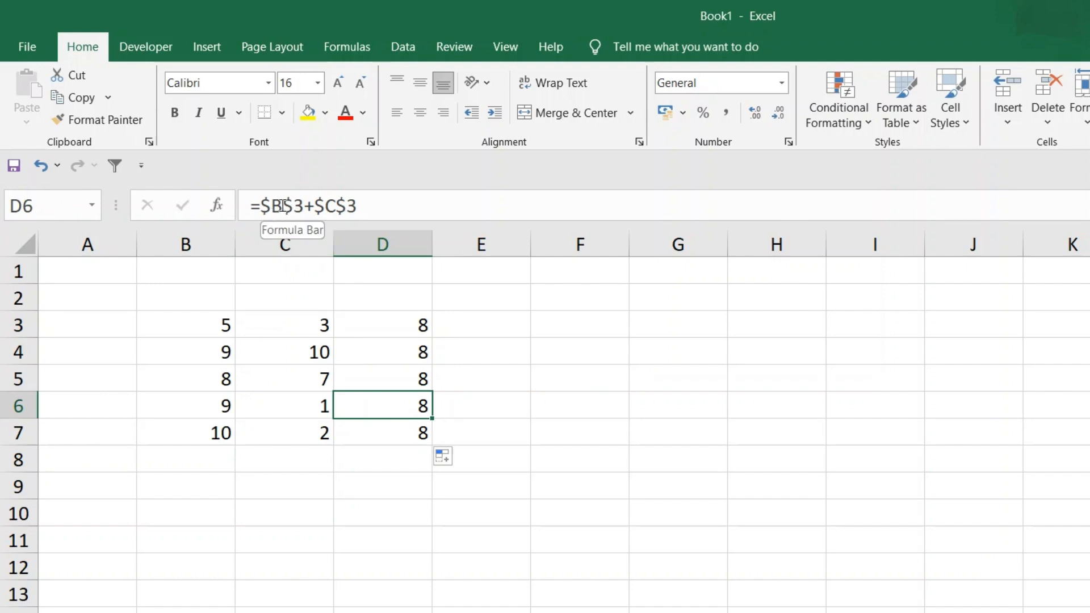
# Clear the formulas from cells D3 to D7
pyautogui.click(392, 327)
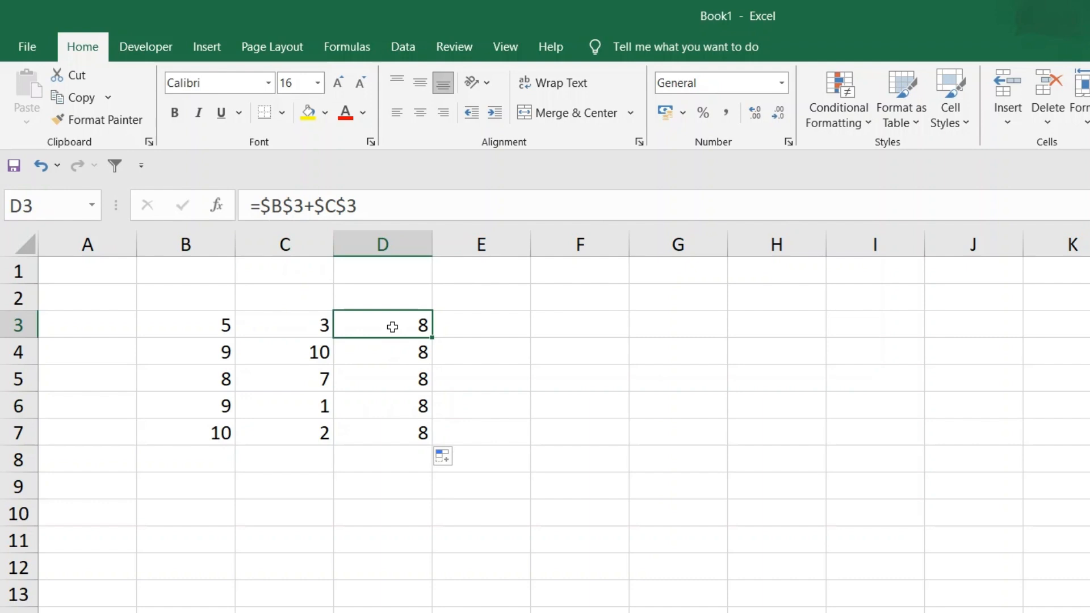
pyautogui.moveTo(392, 327); pyautogui.dragTo(397, 434)
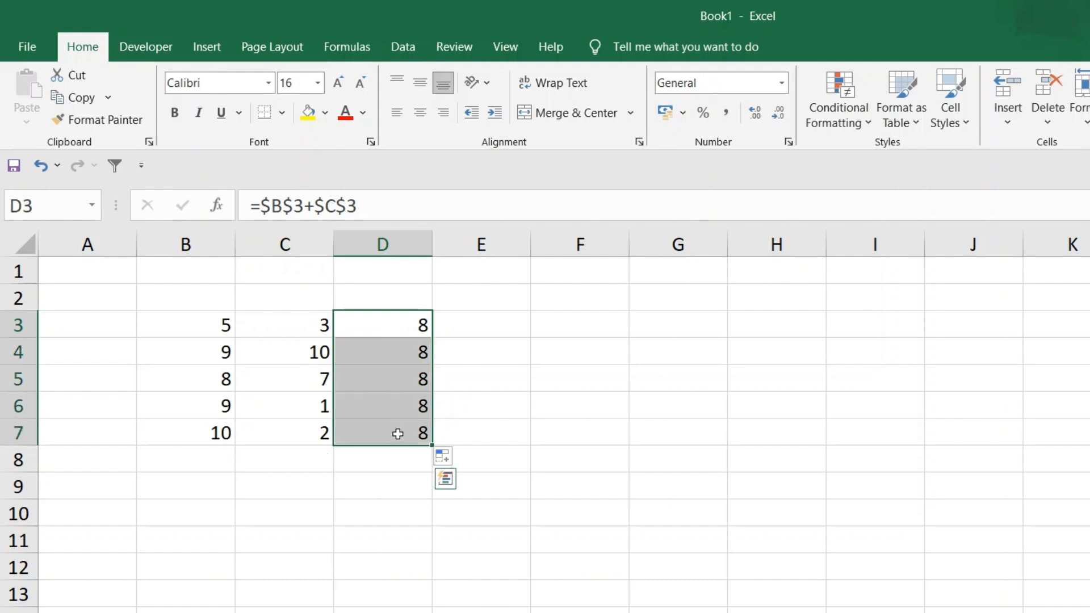
pyautogui.press('Delete')
# Subtract C3 from B3 in cell D3 with the formula =B3-C3
pyautogui.click(378, 330)
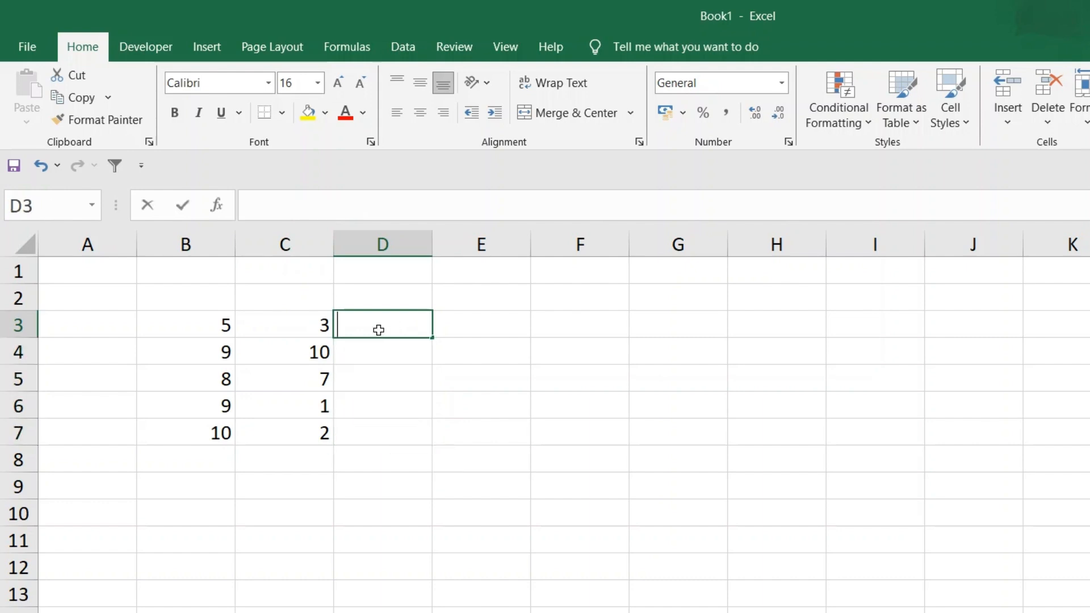
pyautogui.write('=')
pyautogui.click(205, 325)
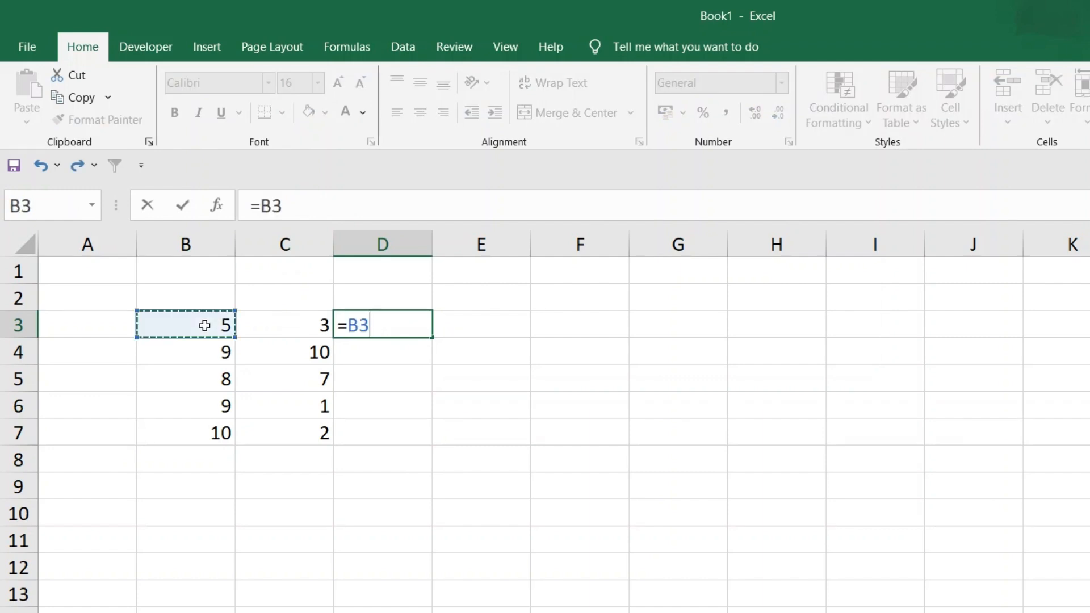
pyautogui.write('-')
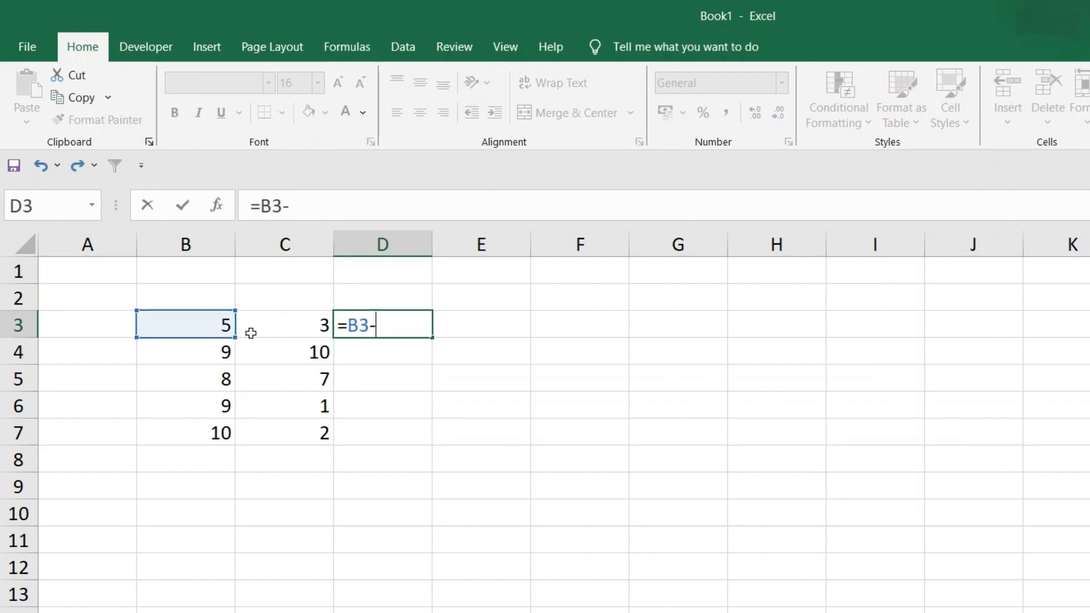
pyautogui.click(274, 327)
pyautogui.press('Return')
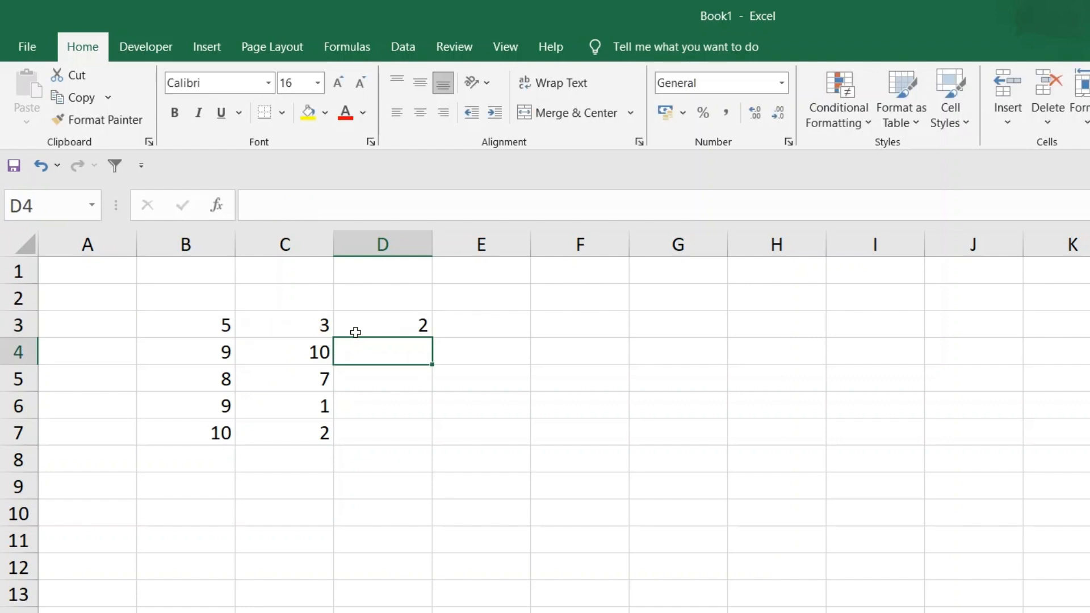
# Change the formula in D3 to the multiplication =B3*C3, and clear the cell once it has calculated
pyautogui.click(371, 326)
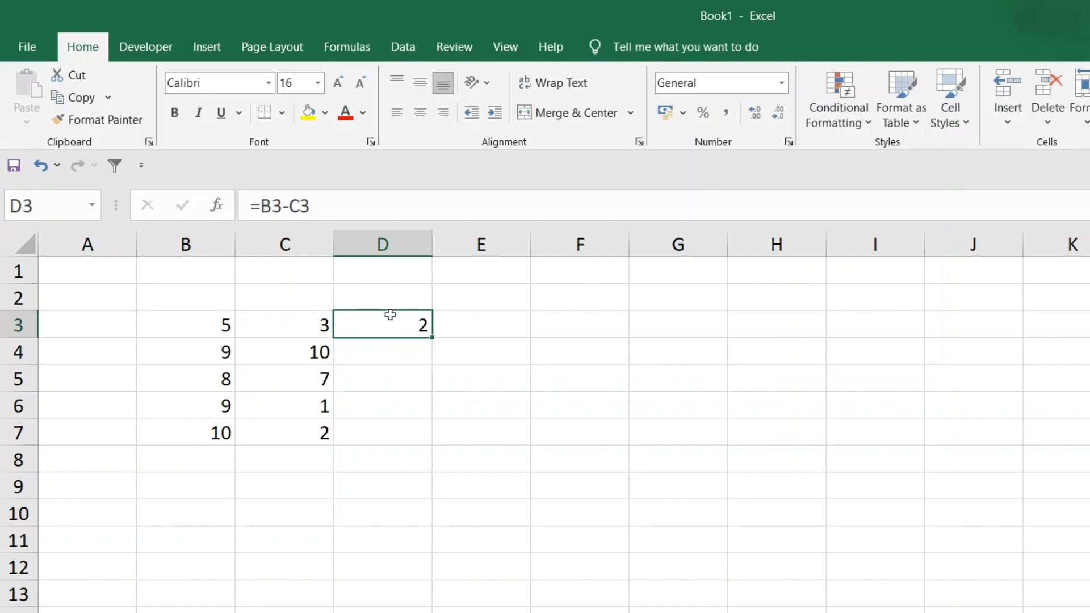
pyautogui.click(319, 207)
pyautogui.moveTo(319, 207); pyautogui.dragTo(286, 208)
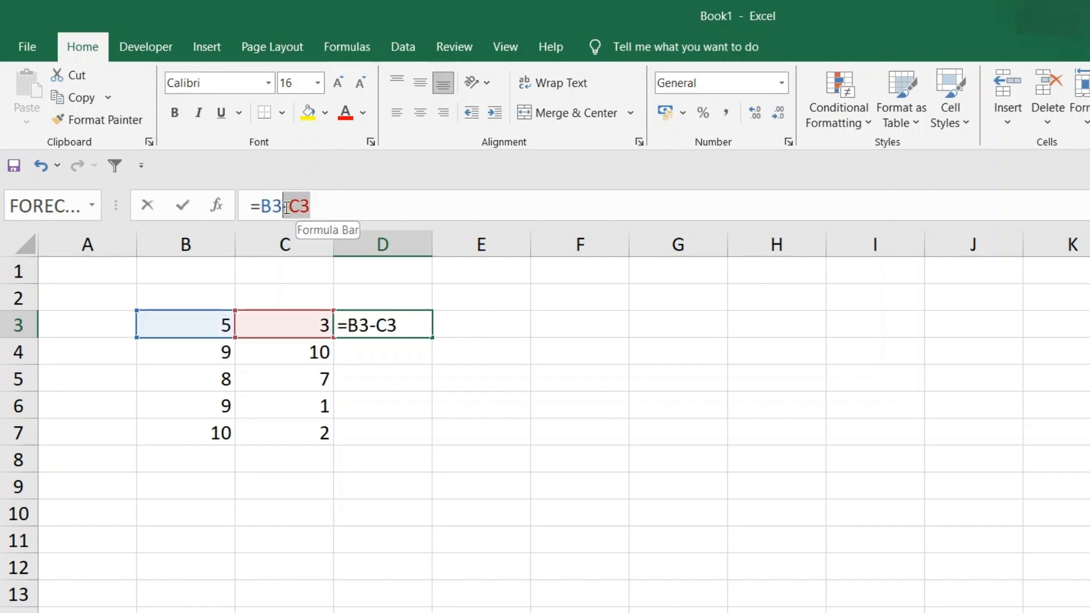
pyautogui.press('BackSpace')
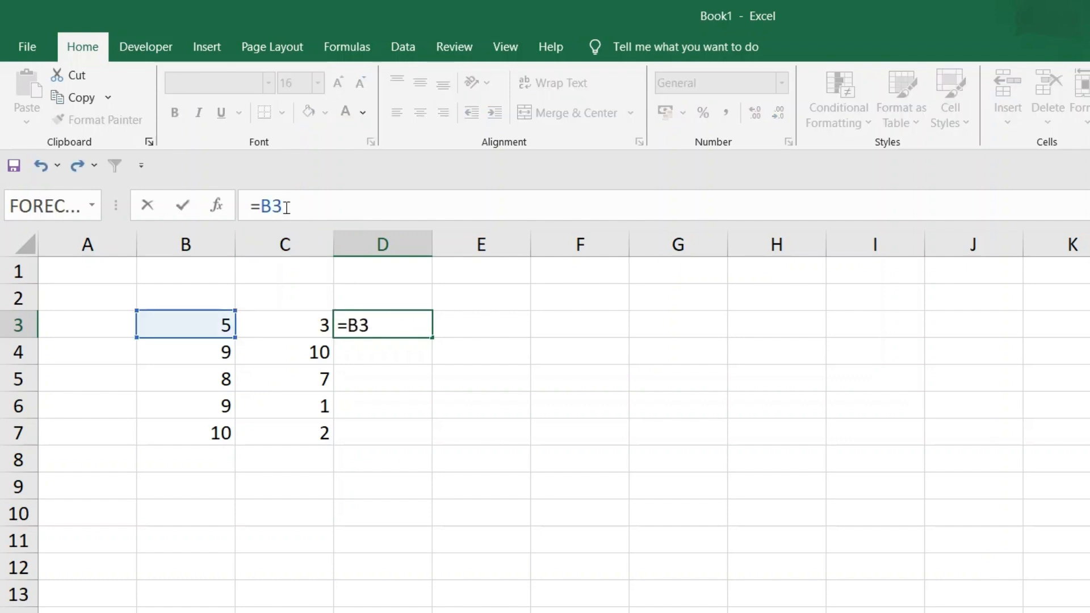
pyautogui.write('*')
pyautogui.click(313, 325)
pyautogui.press('Return')
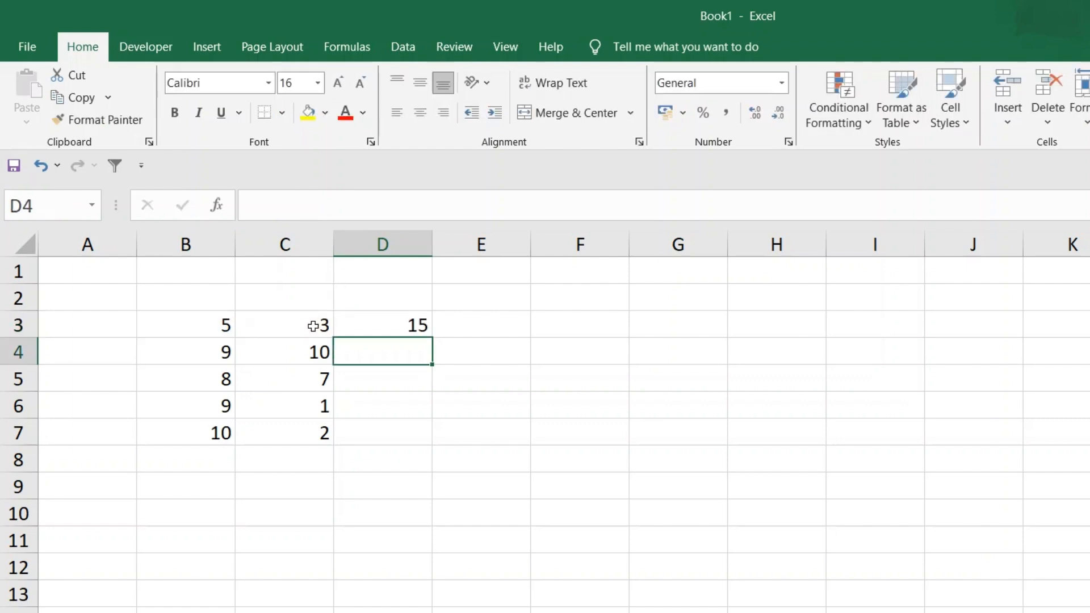
pyautogui.click(393, 327)
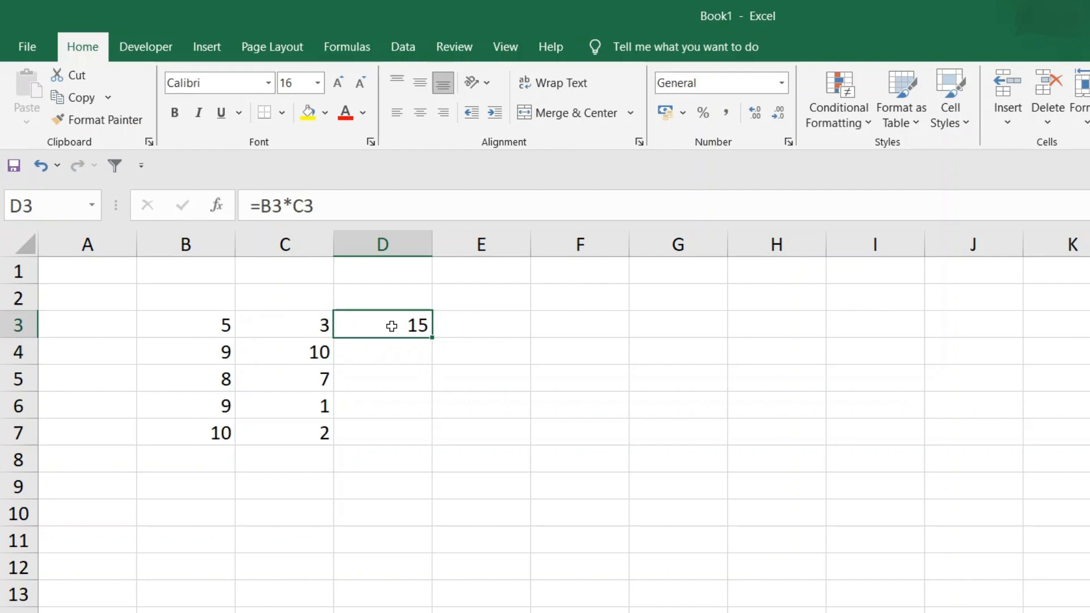
pyautogui.press('Delete')
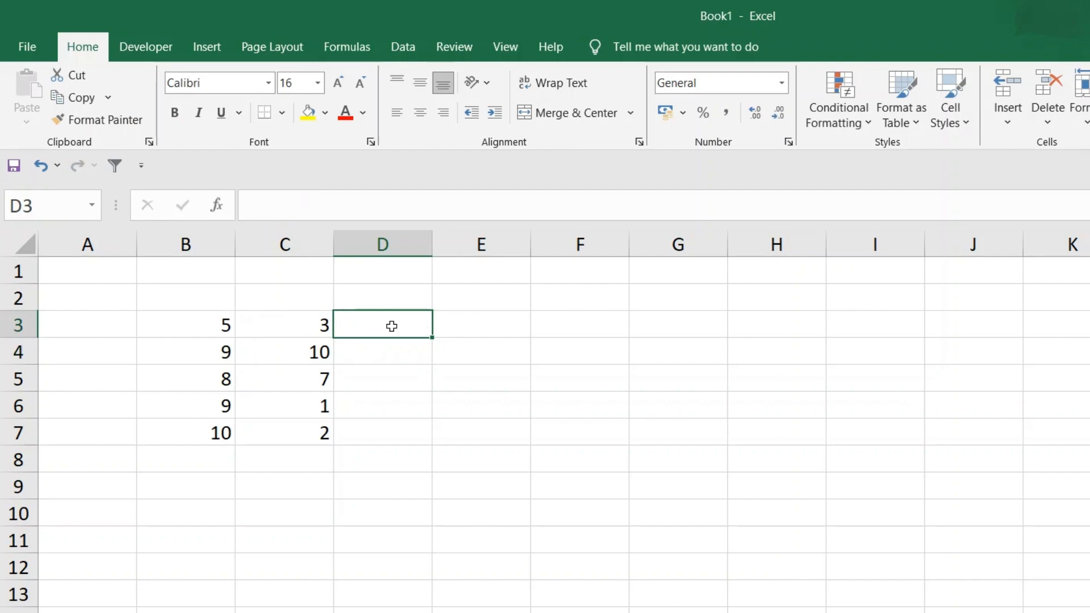
# Enter the values 1, 5, 8, 6 and 2 in cells A3 to A7
pyautogui.click(109, 323)
pyautogui.write('1')
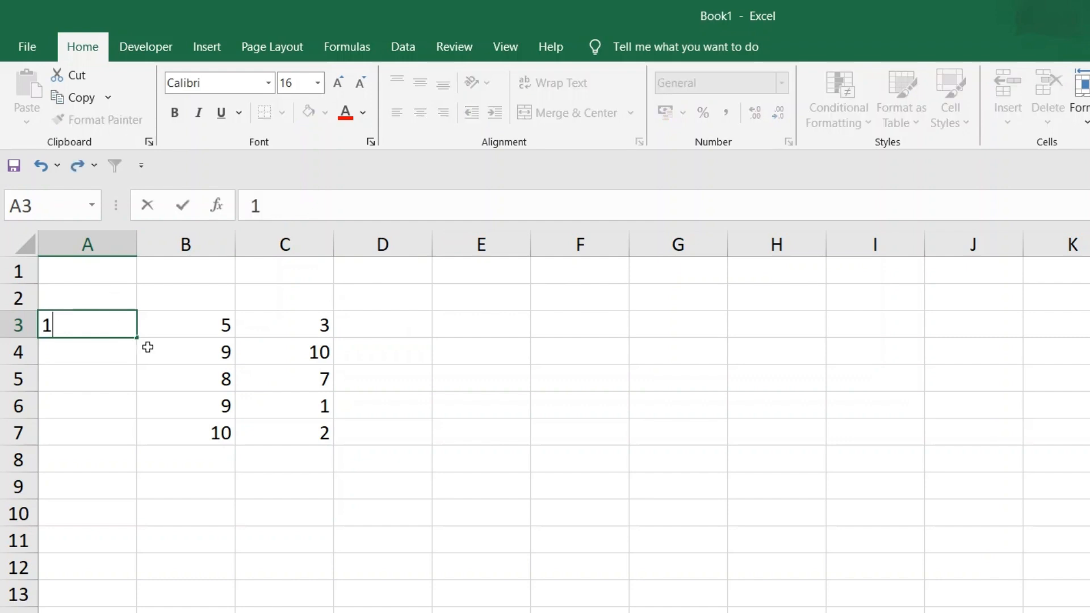
pyautogui.click(113, 356)
pyautogui.write('5')
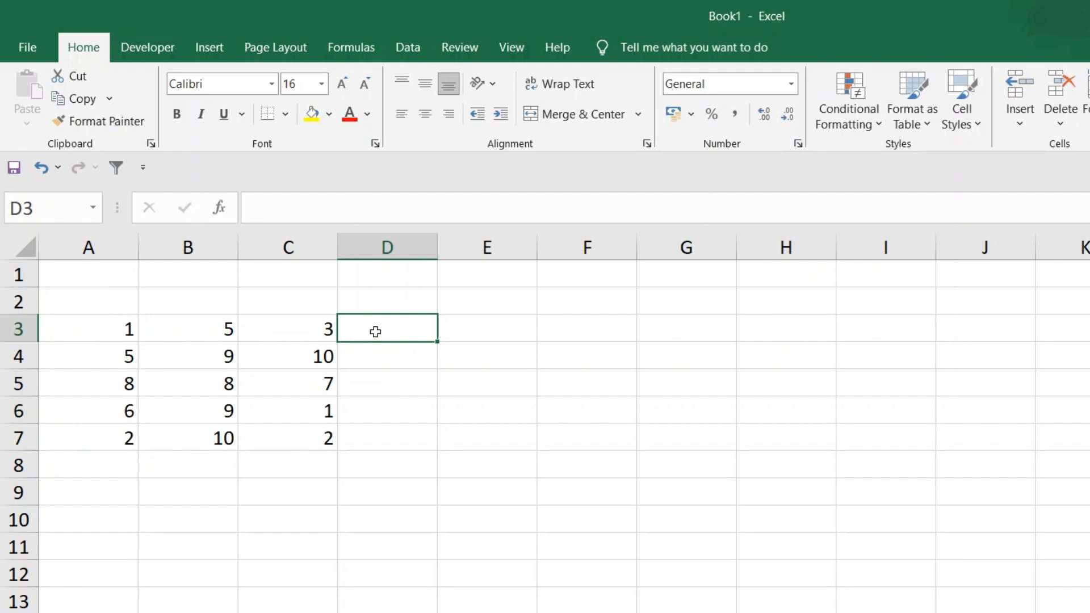
# Add up A3 to C3 in cell D3 with =SUM(A3:C3), and fill the formula down to D7
pyautogui.doubleClick(351, 325)
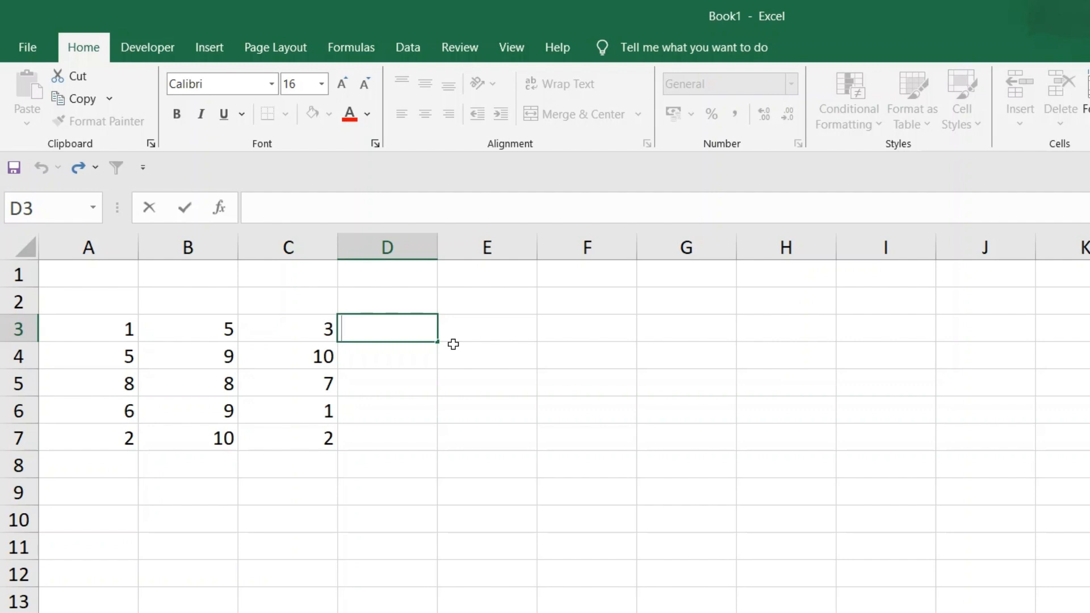
pyautogui.write('=')
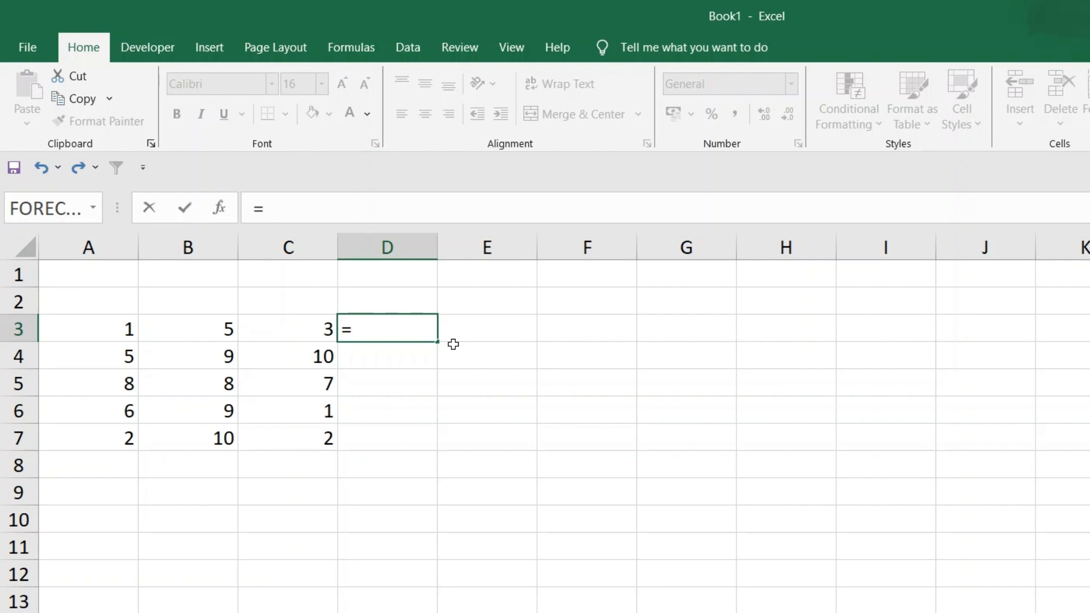
pyautogui.write('sum(')
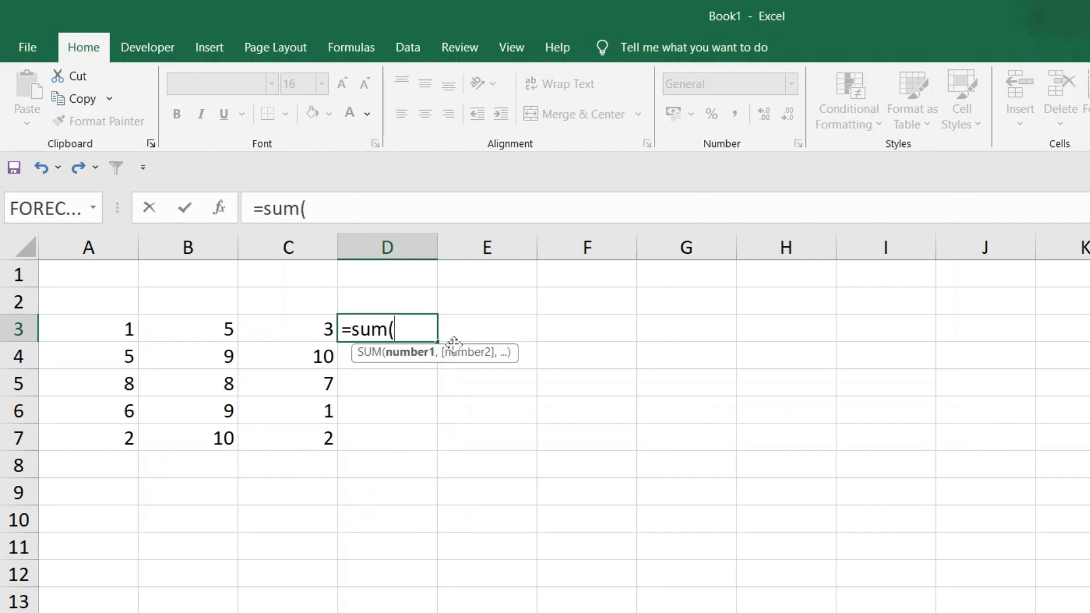
pyautogui.click(98, 328)
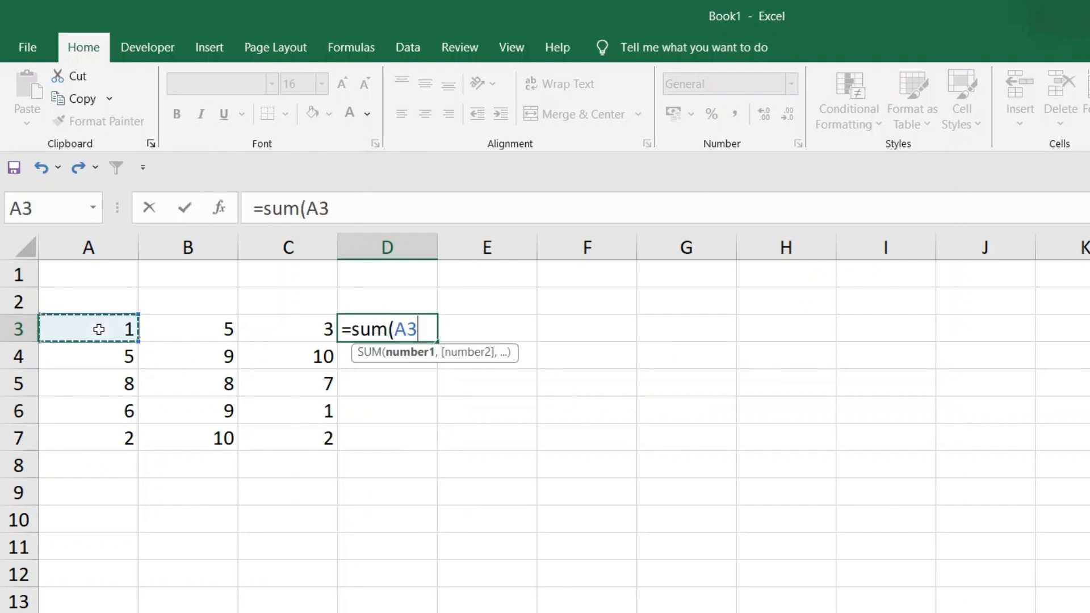
pyautogui.write(':')
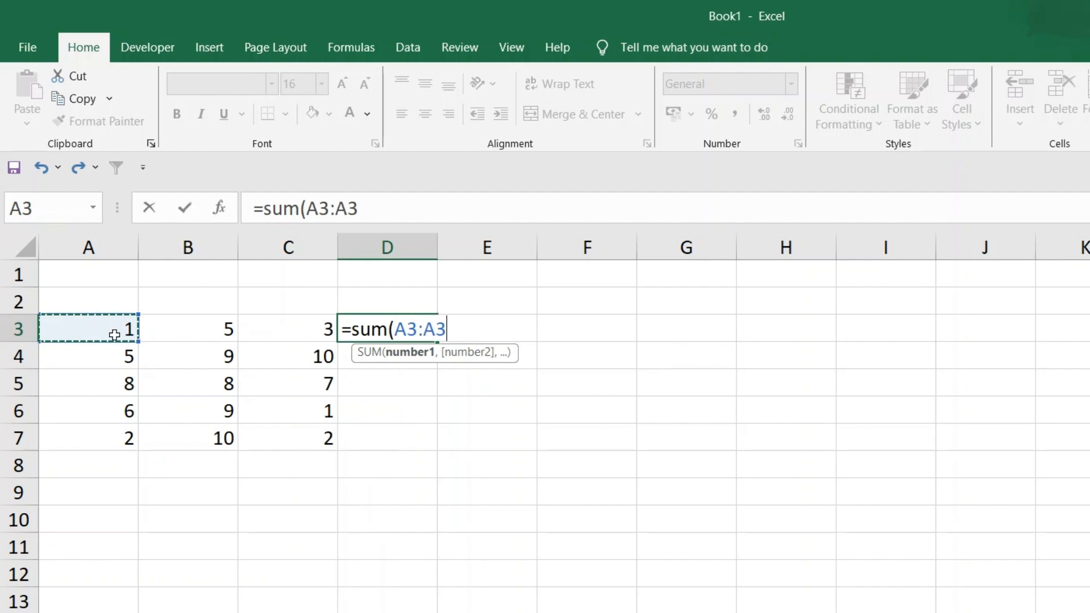
pyautogui.hotkey('shift', 'Right')
pyautogui.hotkey('shift', 'Right')
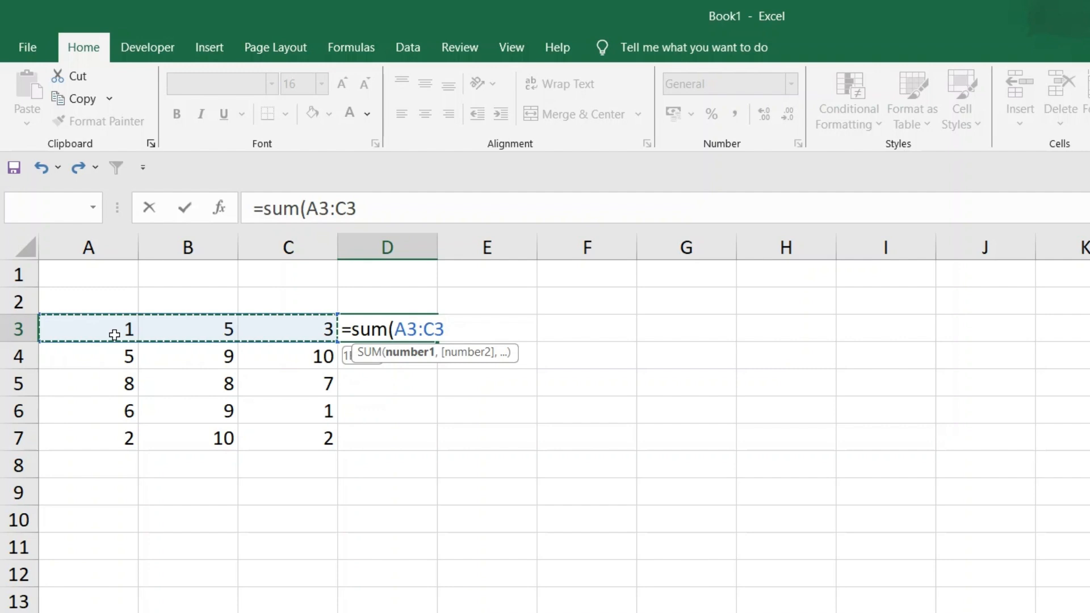
pyautogui.write(')')
pyautogui.press('Return')
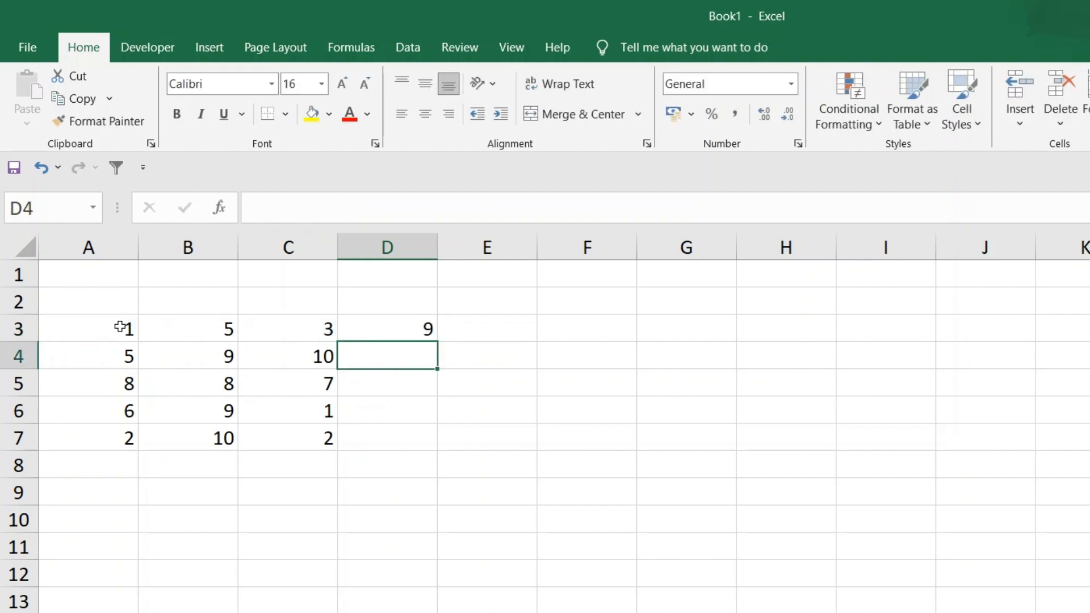
pyautogui.click(376, 324)
pyautogui.moveTo(440, 340); pyautogui.dragTo(442, 438)
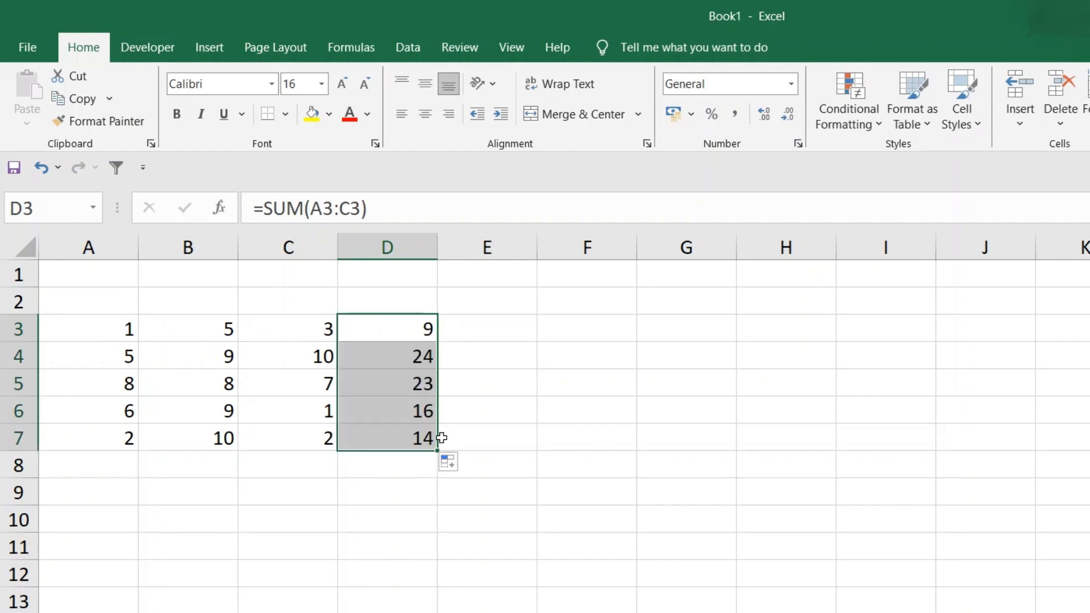
# Change the function in D3 to =PRODUCT(A3:C3) and fill the formula down to D7
pyautogui.click(396, 326)
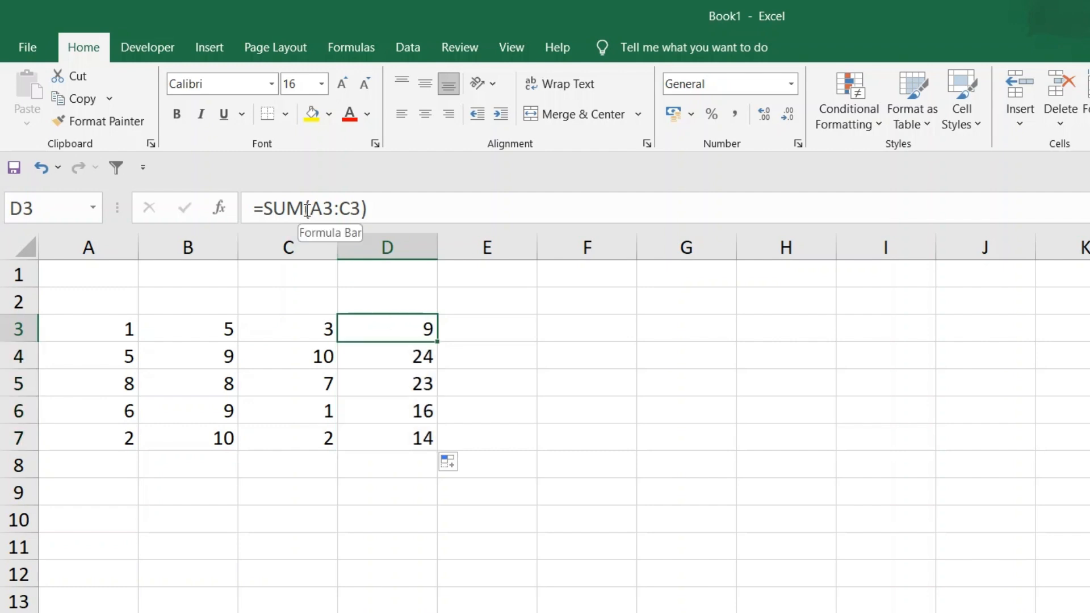
pyautogui.moveTo(306, 208); pyautogui.dragTo(269, 208)
pyautogui.write('roduct')
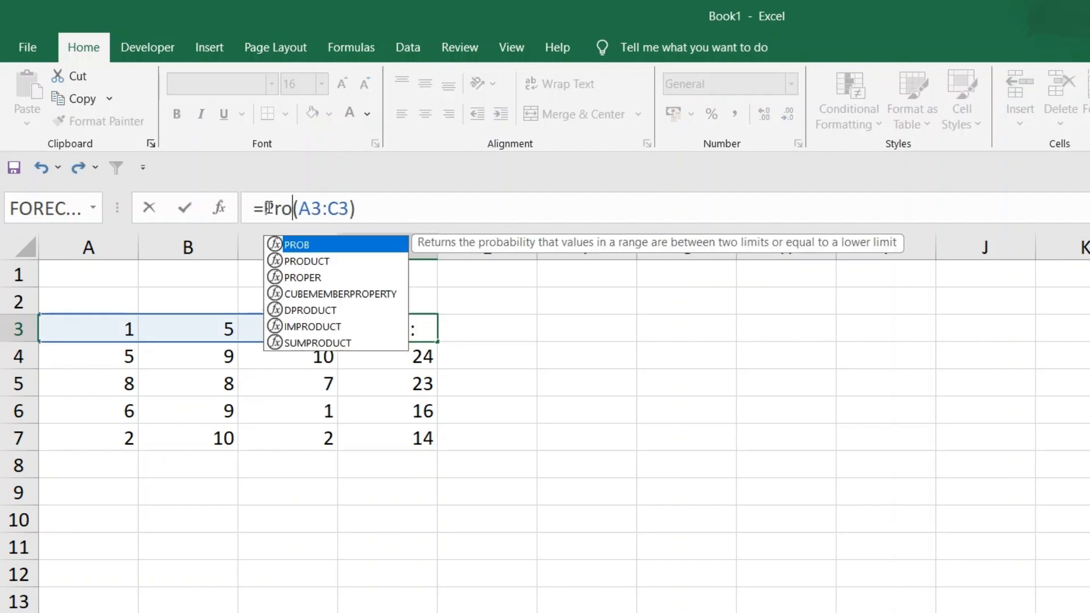
pyautogui.press('Return')
pyautogui.click(406, 330)
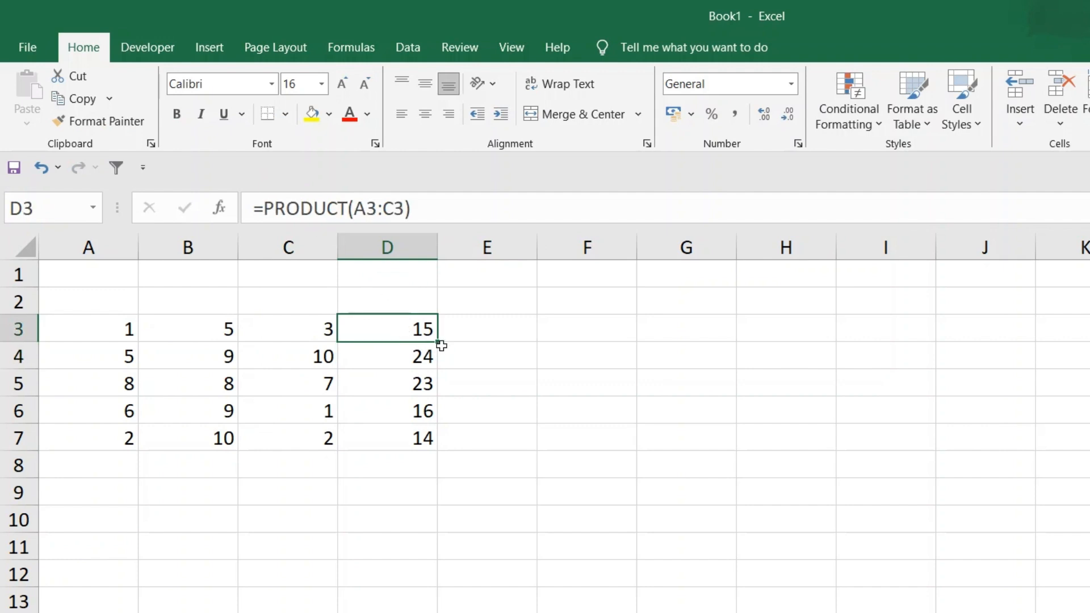
pyautogui.moveTo(438, 341); pyautogui.dragTo(435, 432)
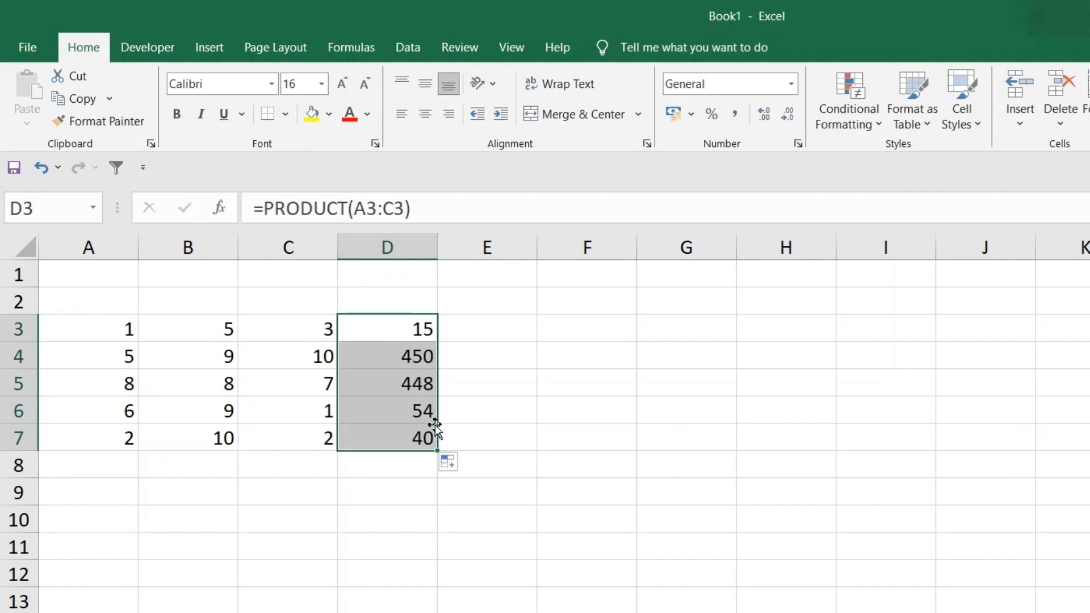
# Replace the function in D3 with AVERAGE, giving =AVERAGE(A3:C3), and fill the formula down to D7
pyautogui.doubleClick(391, 331)
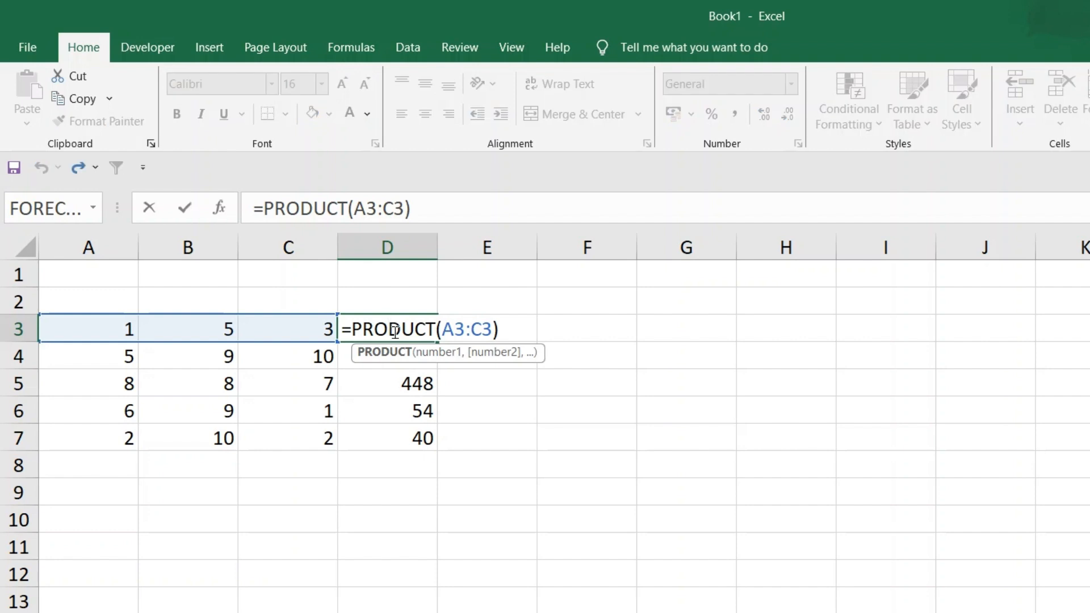
pyautogui.click(347, 208)
pyautogui.moveTo(347, 207); pyautogui.dragTo(267, 212)
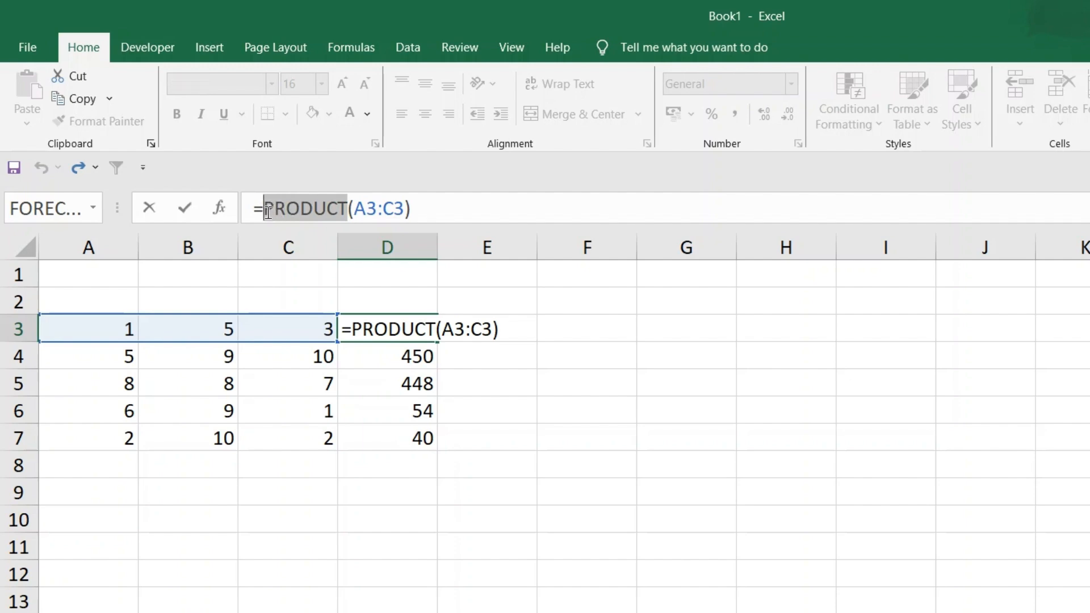
pyautogui.write('Average')
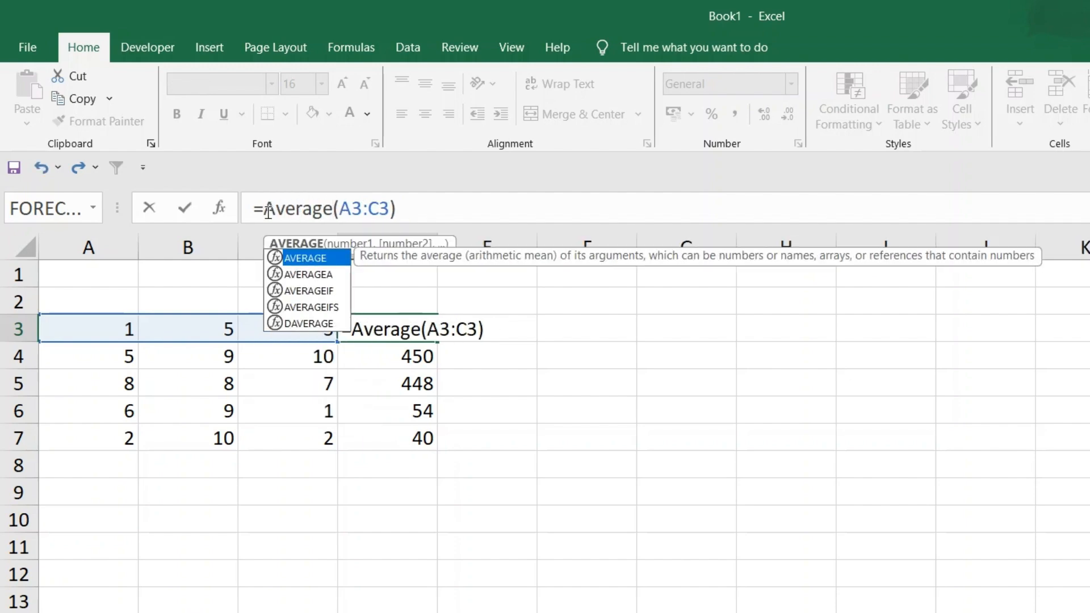
pyautogui.press('Return')
pyautogui.click(421, 333)
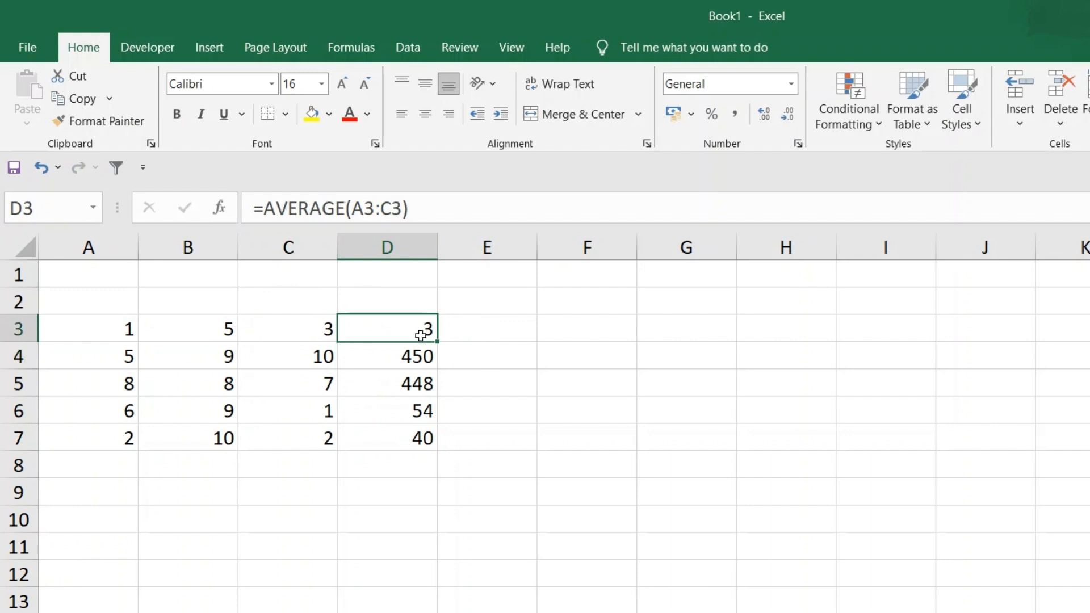
pyautogui.moveTo(438, 342); pyautogui.dragTo(438, 441)
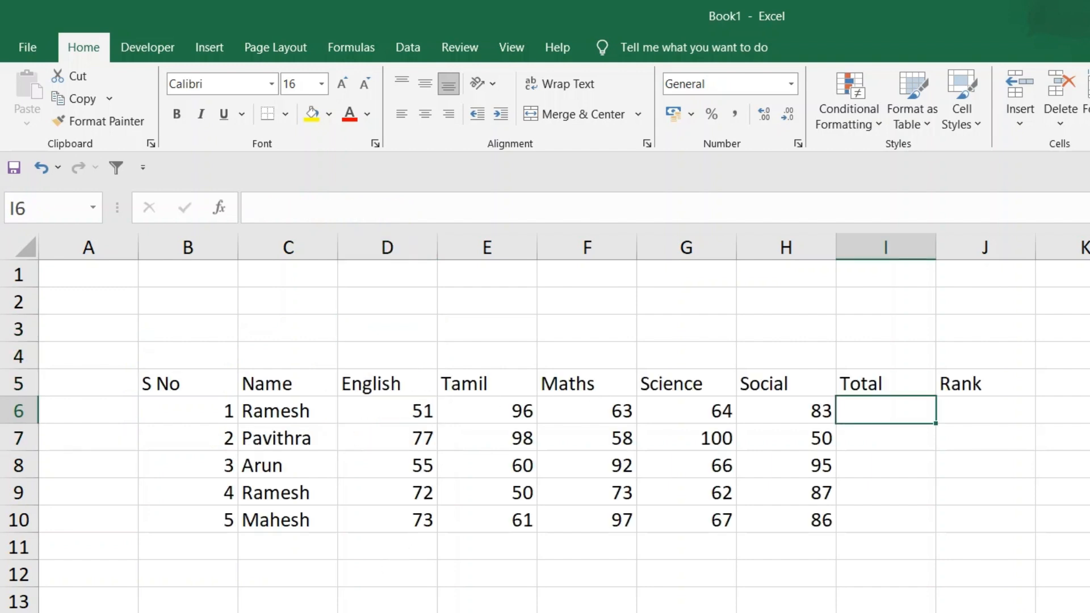
# Center the contents of the marks table in B5:J10 horizontally
pyautogui.click(308, 382)
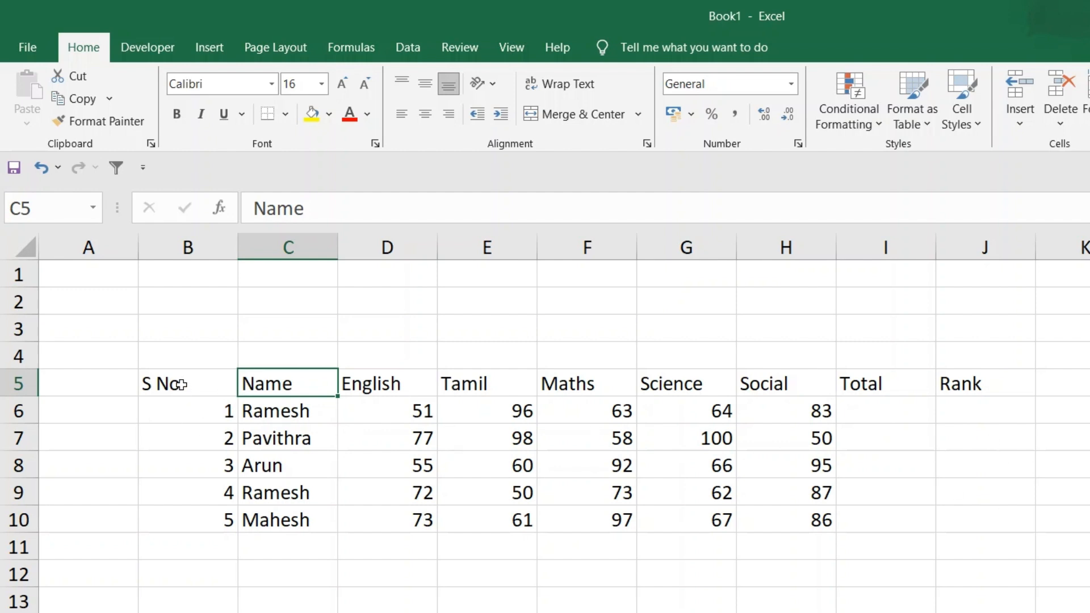
pyautogui.doubleClick(181, 385)
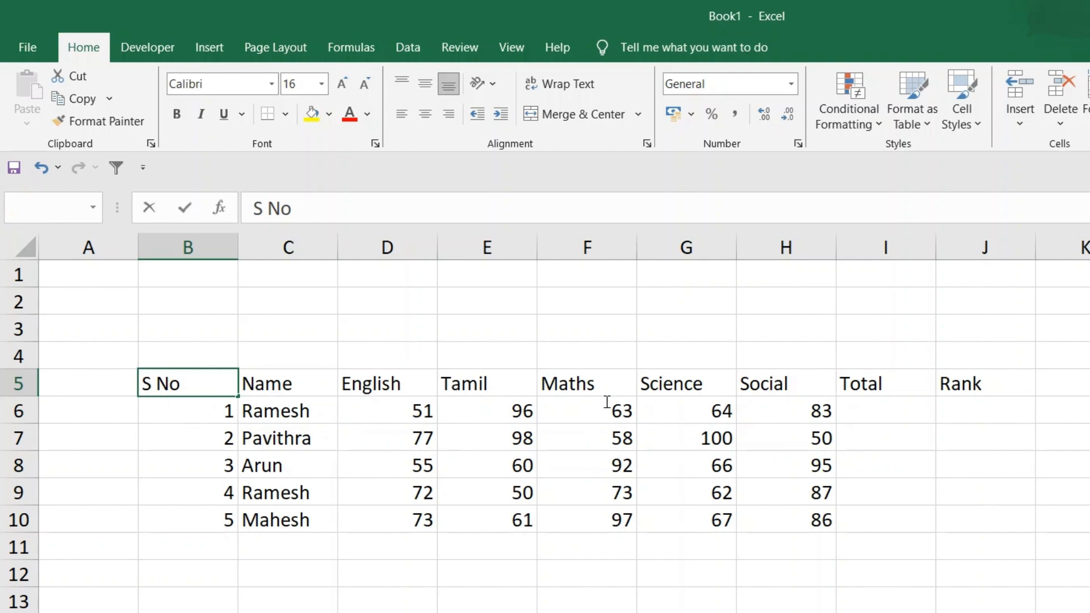
pyautogui.click(187, 454)
pyautogui.moveTo(152, 385); pyautogui.dragTo(978, 520)
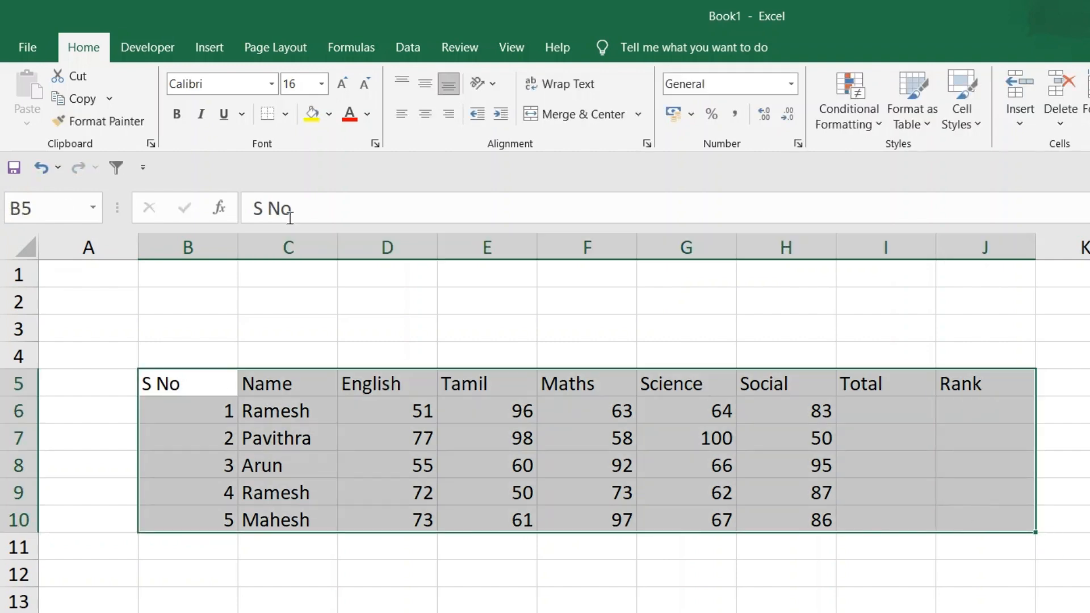
pyautogui.click(425, 85)
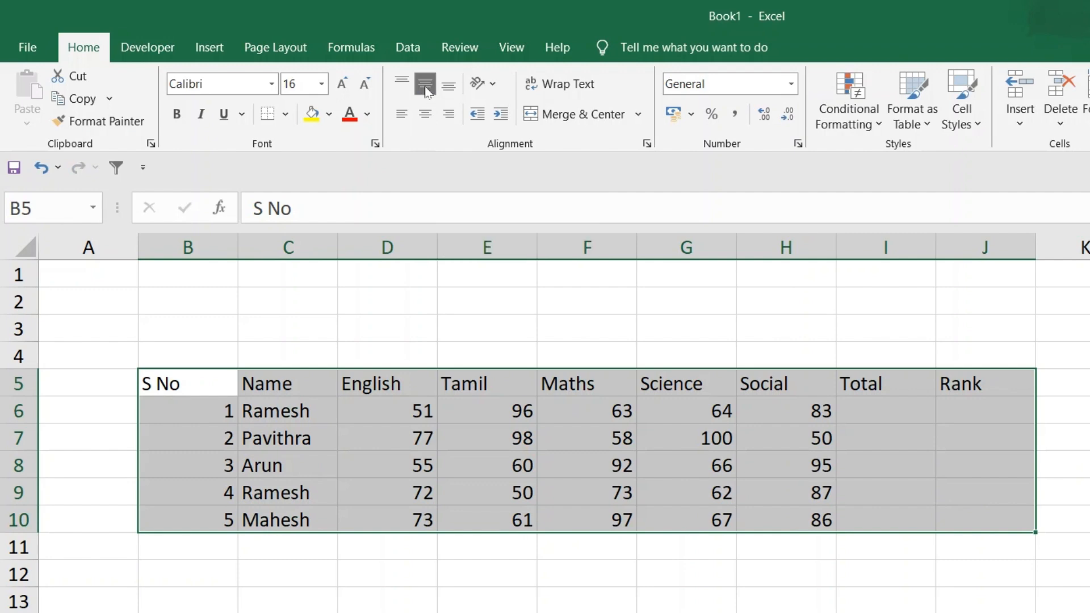
pyautogui.click(425, 114)
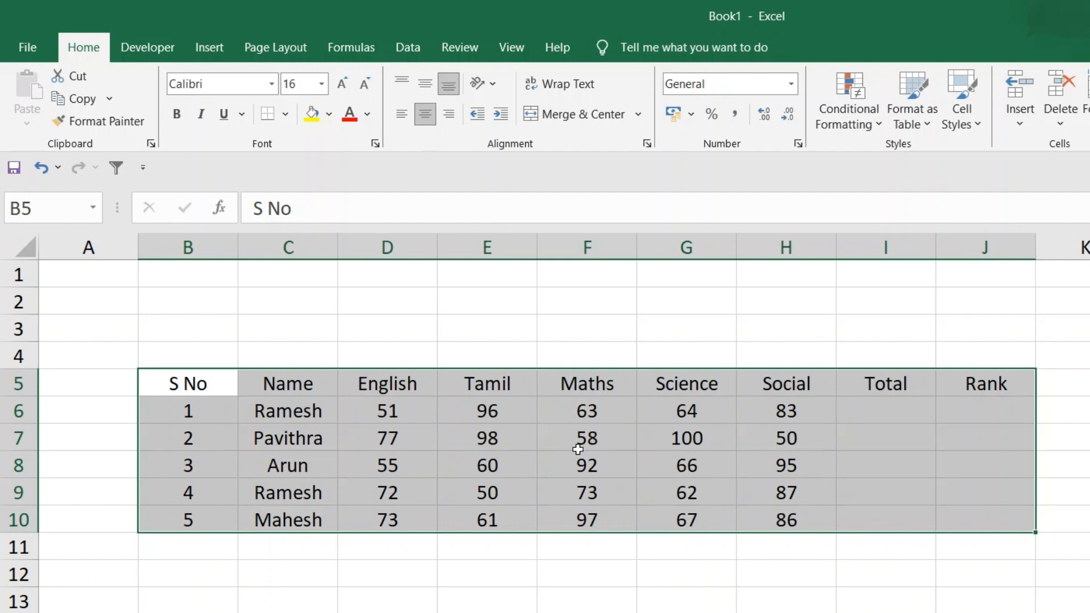
# Apply All Borders to the marks table in B5:J10
pyautogui.click(285, 114)
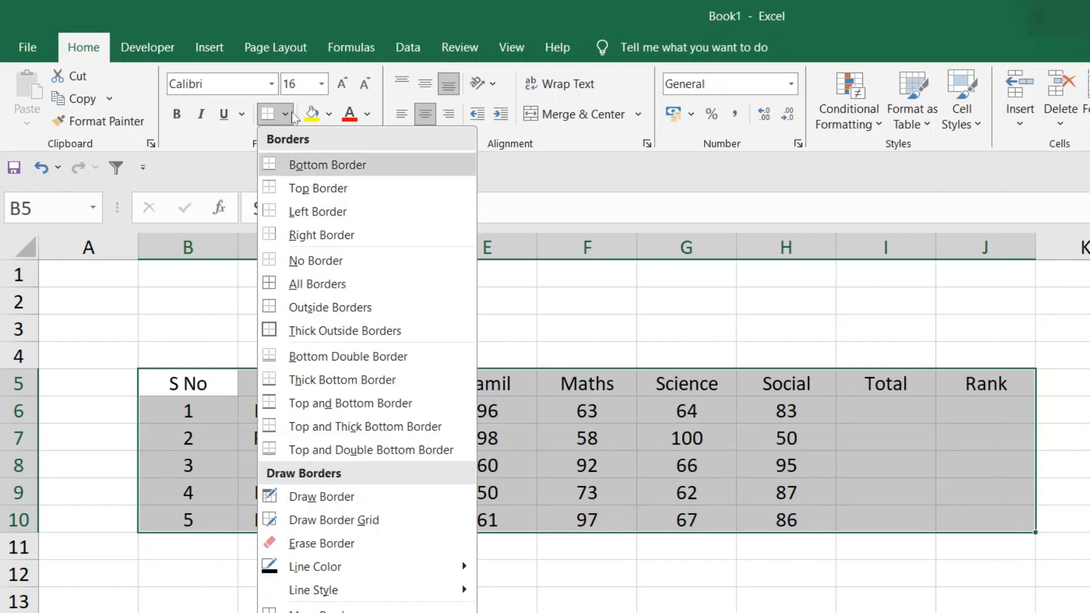
pyautogui.click(316, 283)
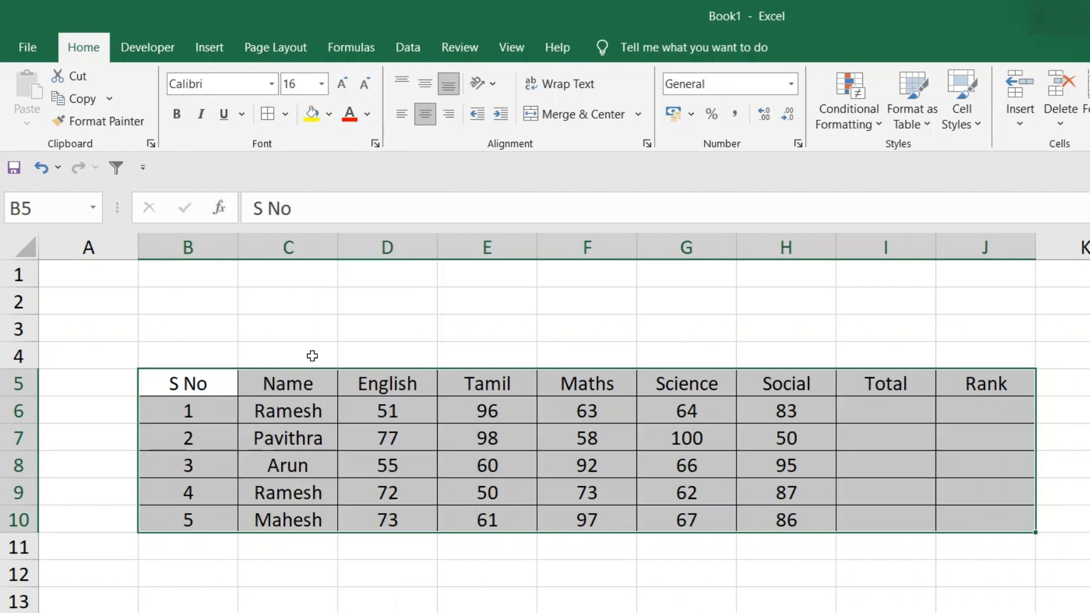
pyautogui.click(715, 602)
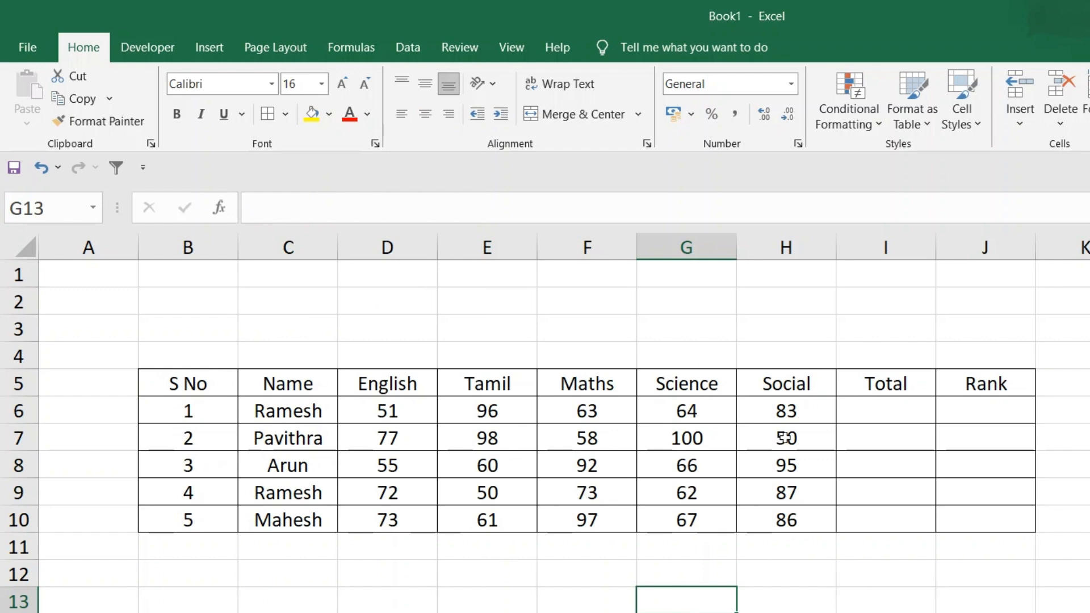
# Total the first student's marks in I6 with =SUM(D6:H6), and fill the formula down to I10
pyautogui.click(870, 410)
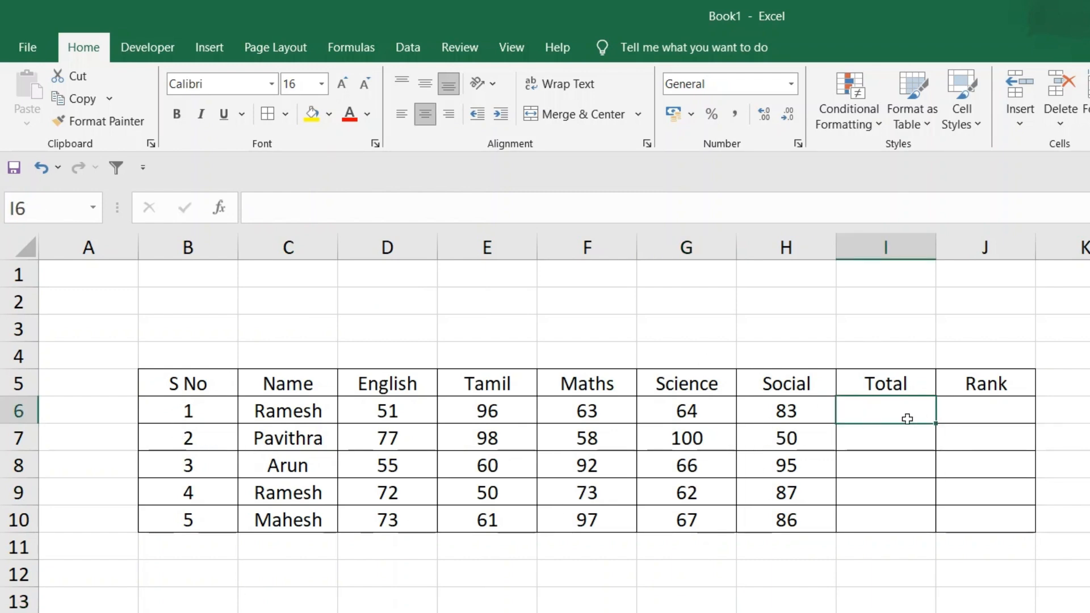
pyautogui.write('=sum(')
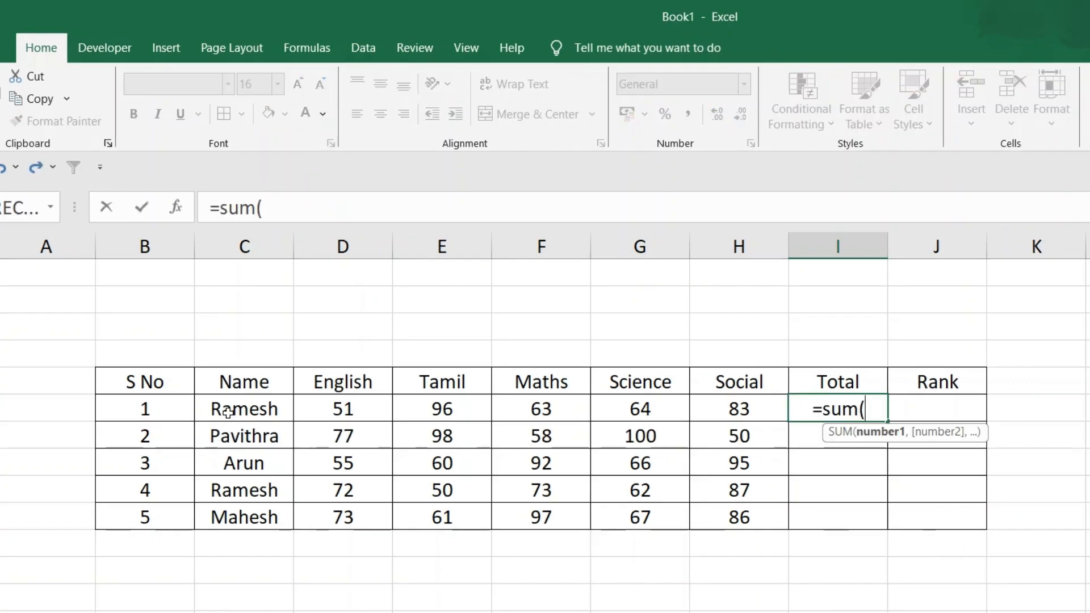
pyautogui.click(339, 409)
pyautogui.moveTo(335, 408); pyautogui.dragTo(741, 409)
pyautogui.write(')')
pyautogui.press('Return')
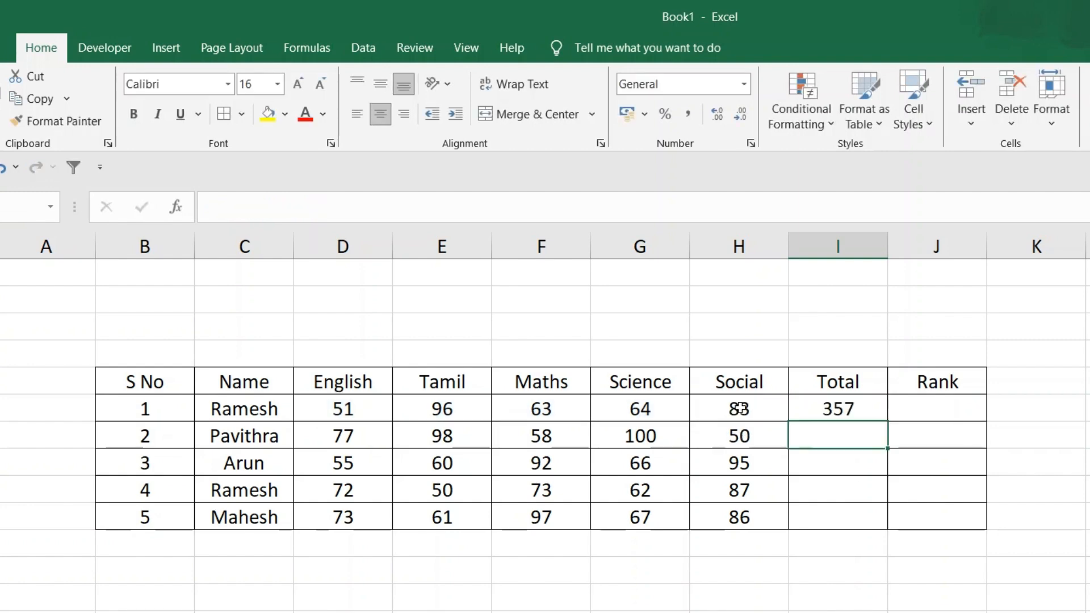
pyautogui.click(849, 404)
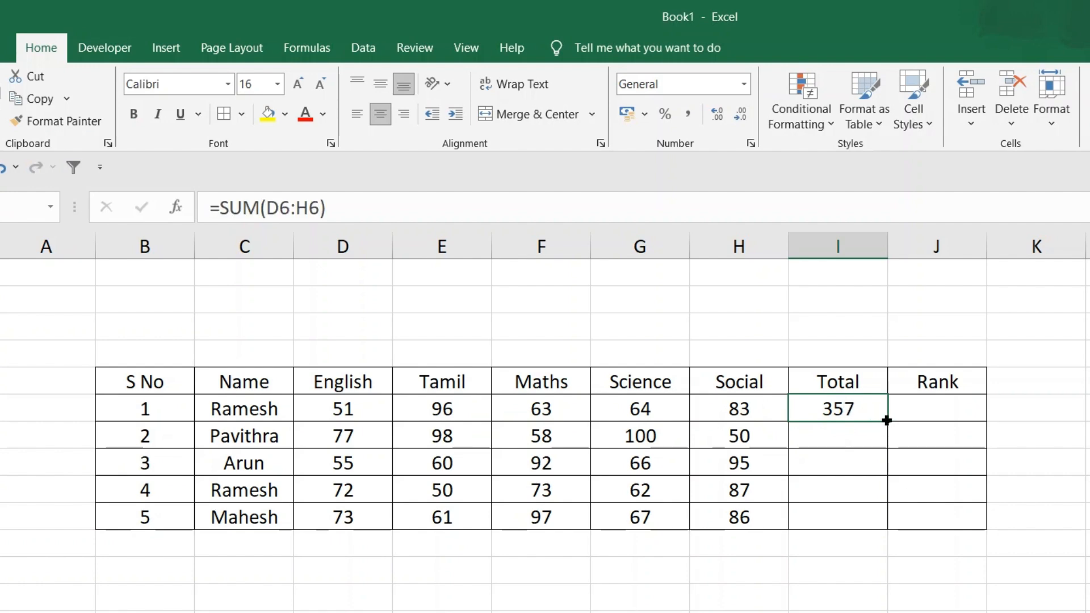
pyautogui.moveTo(889, 421); pyautogui.dragTo(898, 525)
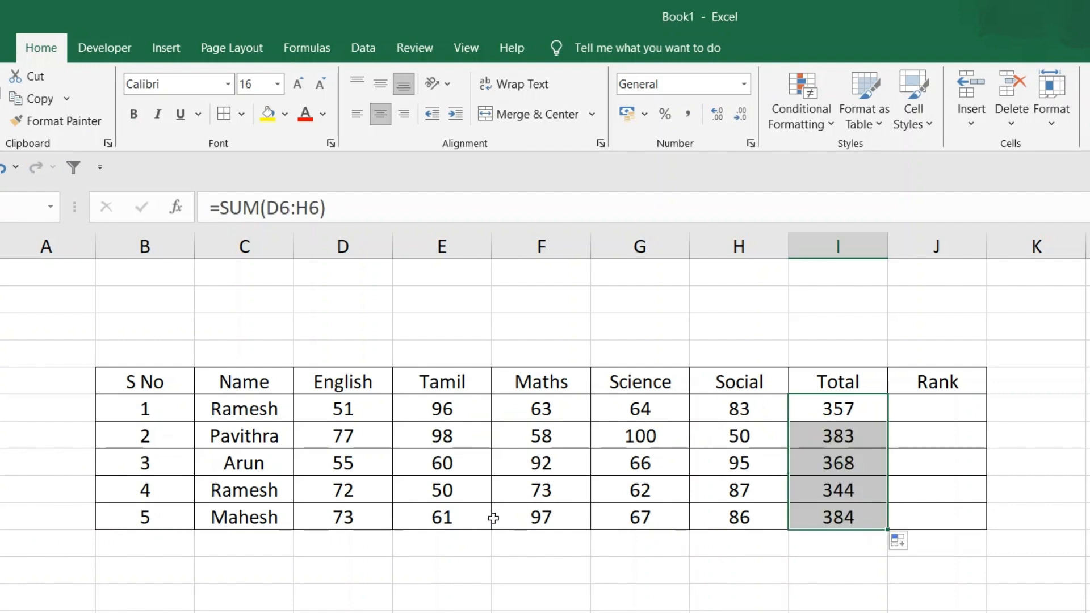
# Change the fifth student's Tamil mark in E10 to 100 and check the Total formula in I10
pyautogui.click(455, 519)
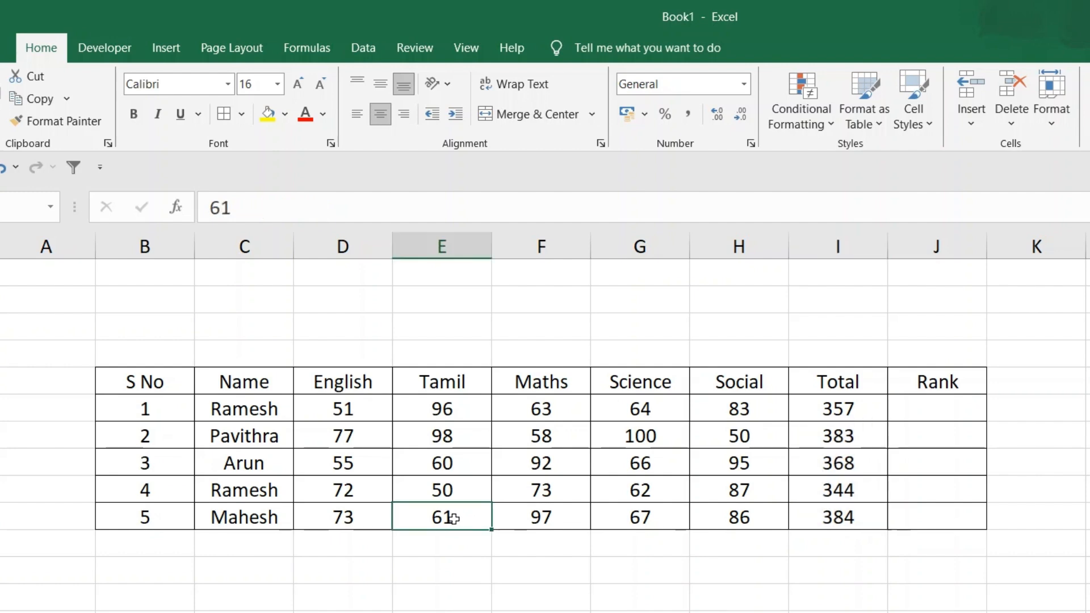
pyautogui.write('100')
pyautogui.press('Return')
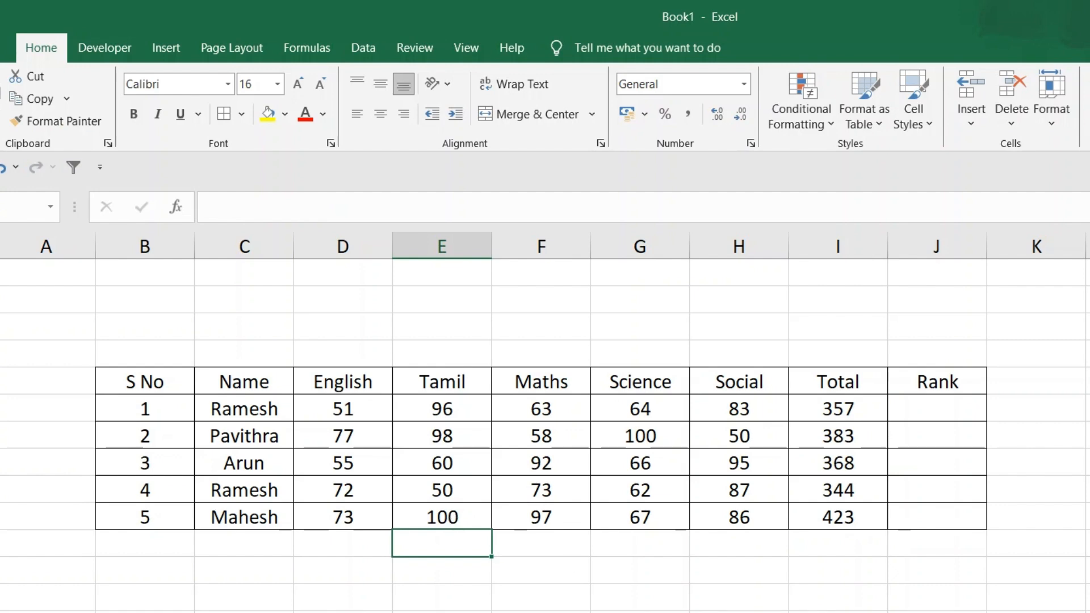
pyautogui.click(839, 518)
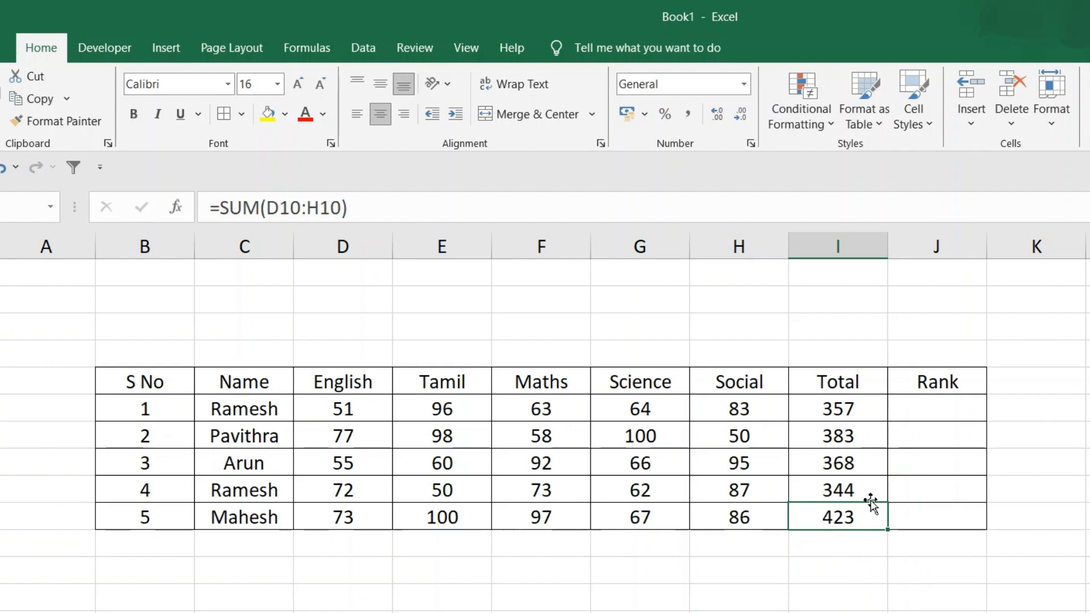
# Rank the first student's total in J6 with =RANK(I6,I6:I10)
pyautogui.click(941, 412)
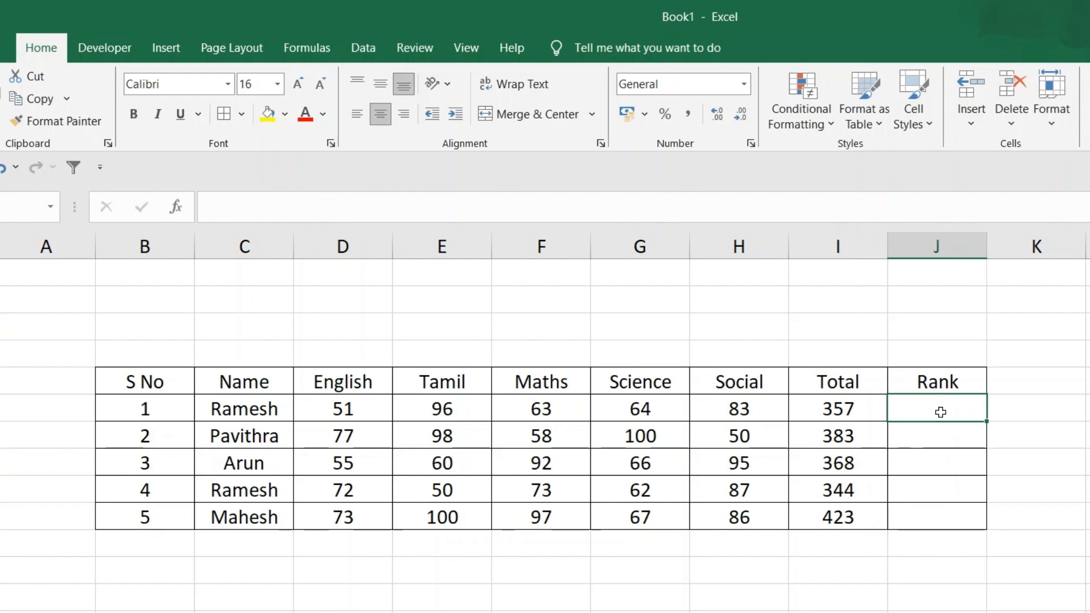
pyautogui.write('=r')
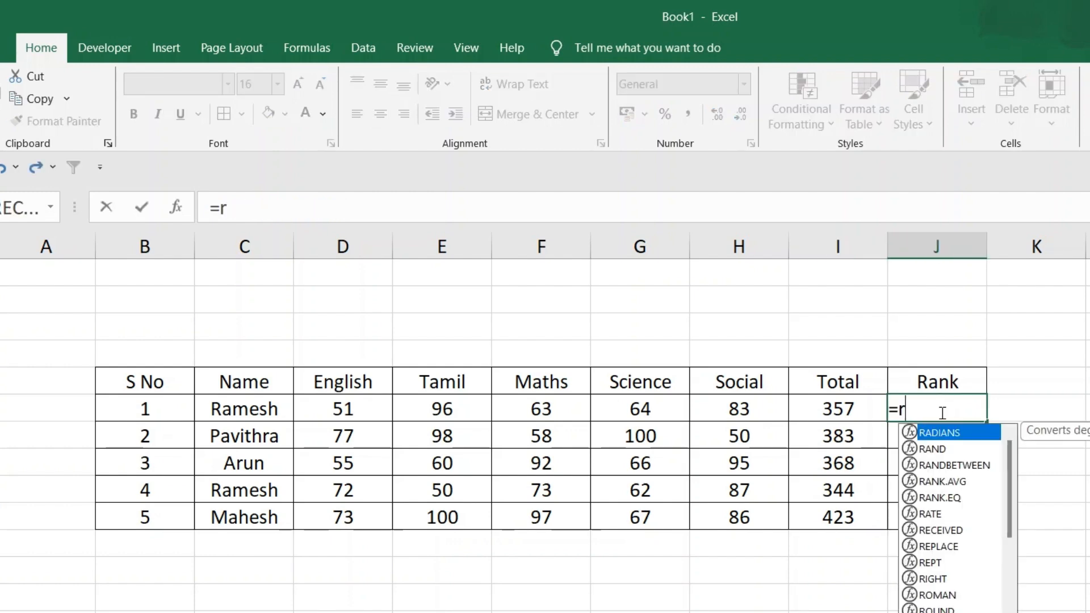
pyautogui.write('ank(')
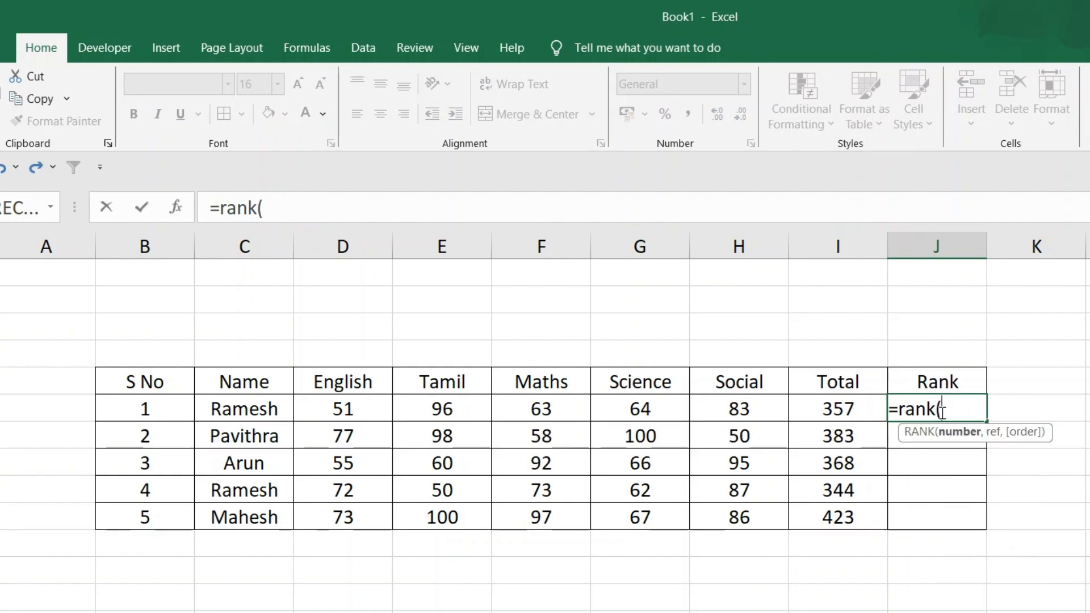
pyautogui.click(828, 412)
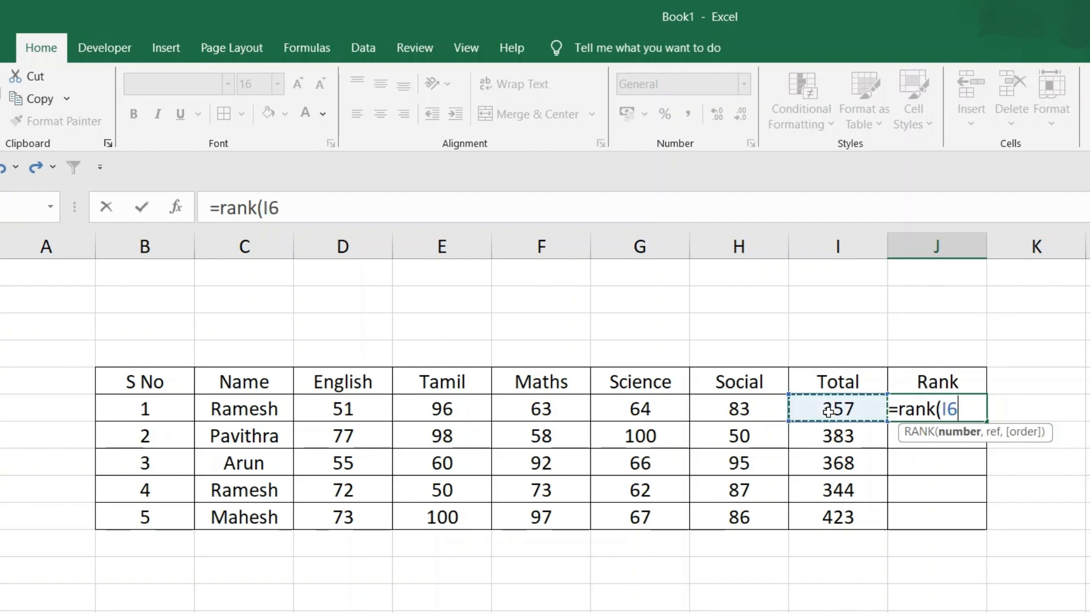
pyautogui.write(',')
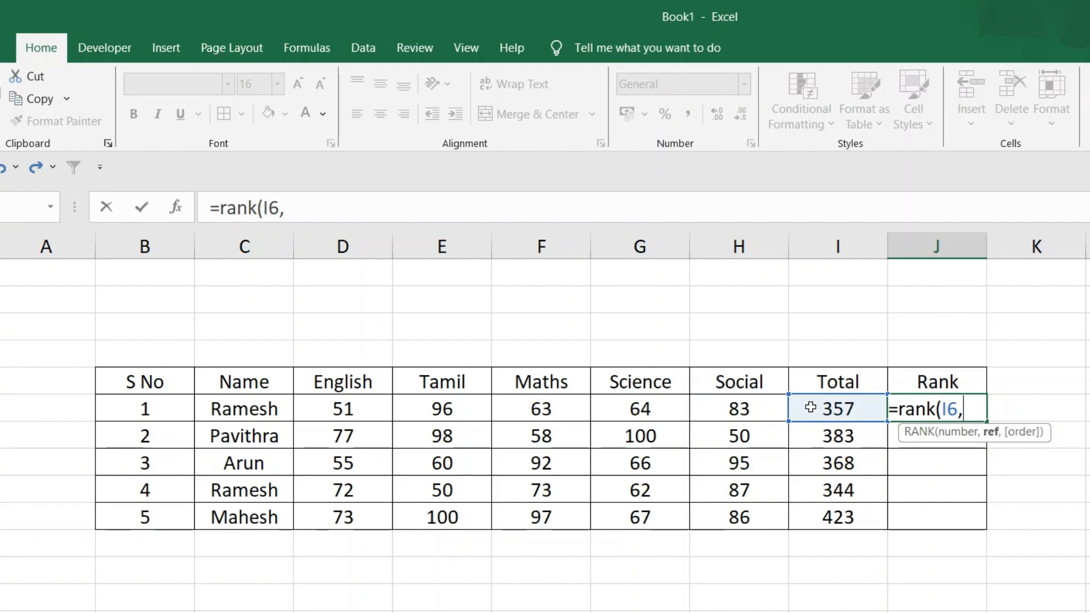
pyautogui.moveTo(810, 408); pyautogui.dragTo(809, 514)
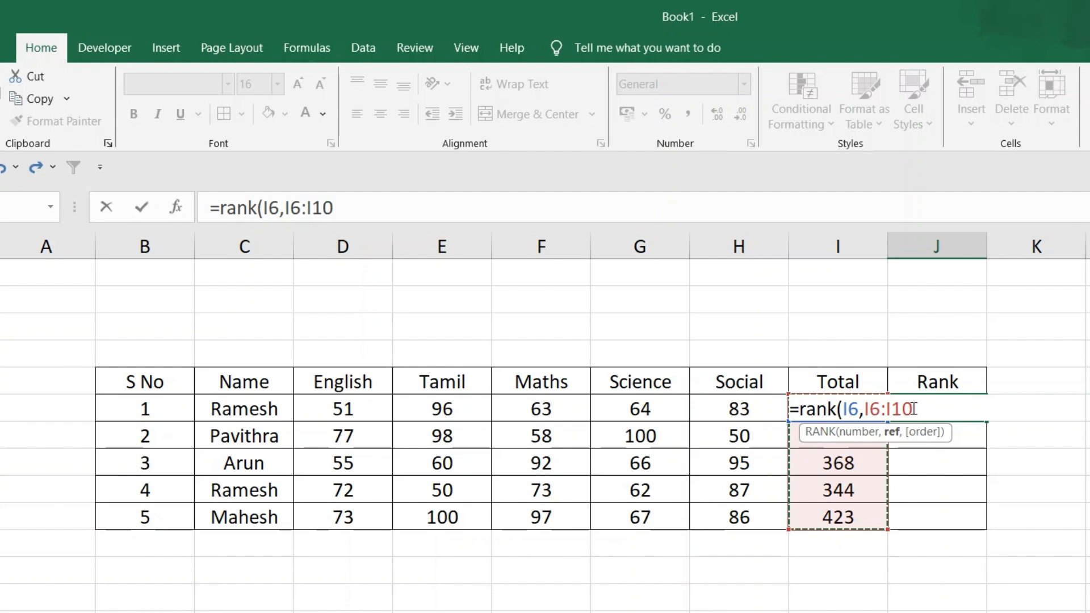
pyautogui.write(')')
pyautogui.press('Return')
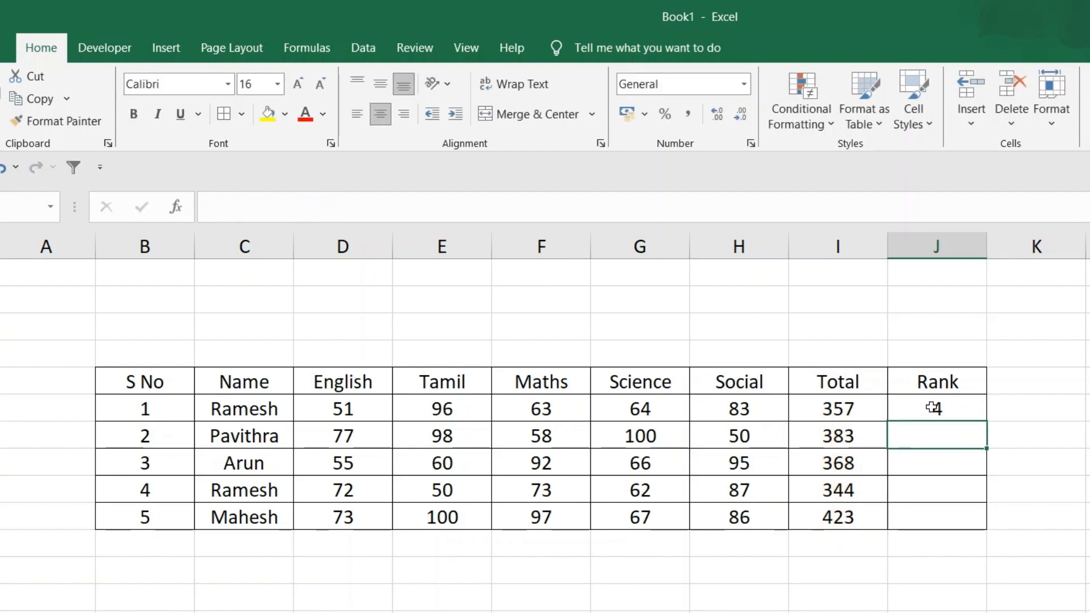
# Try filling the relative-reference RANK formula from J6 down to J10, and compare the references in J6 and J7
pyautogui.click(935, 409)
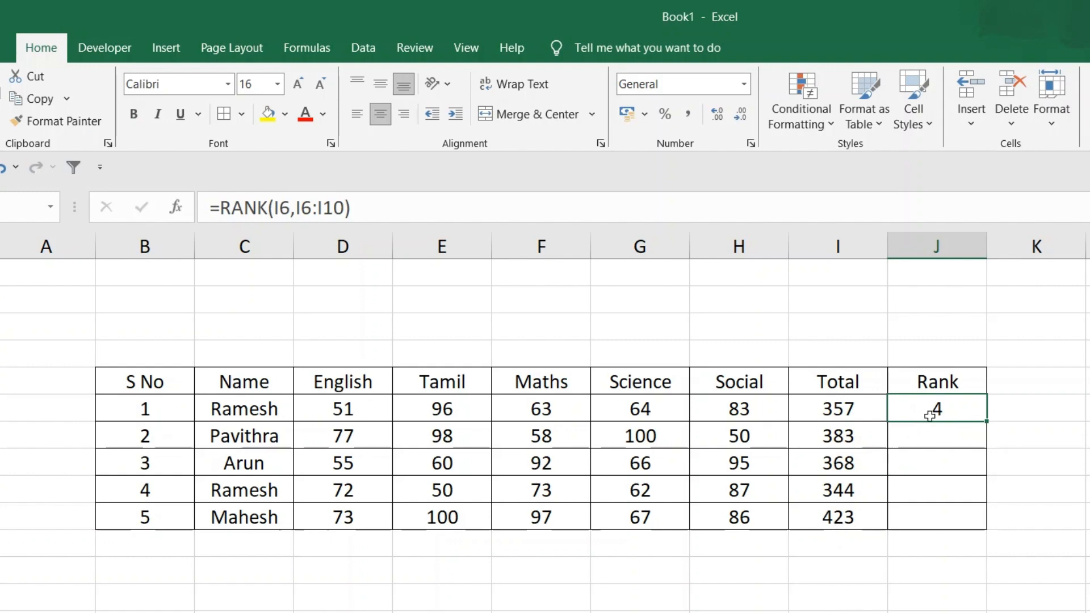
pyautogui.moveTo(987, 421); pyautogui.dragTo(981, 533)
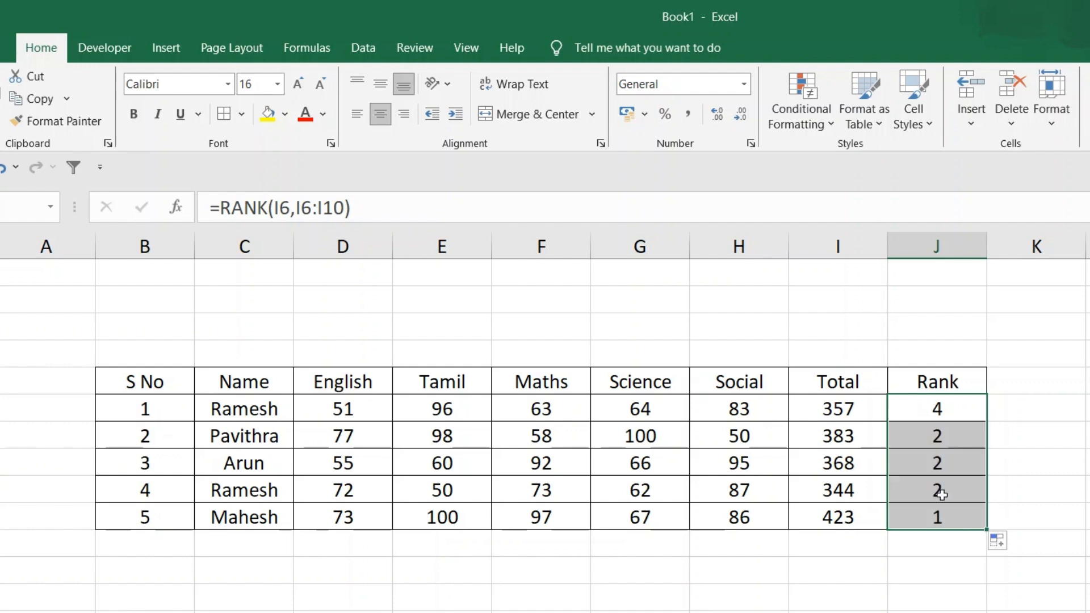
pyautogui.click(921, 409)
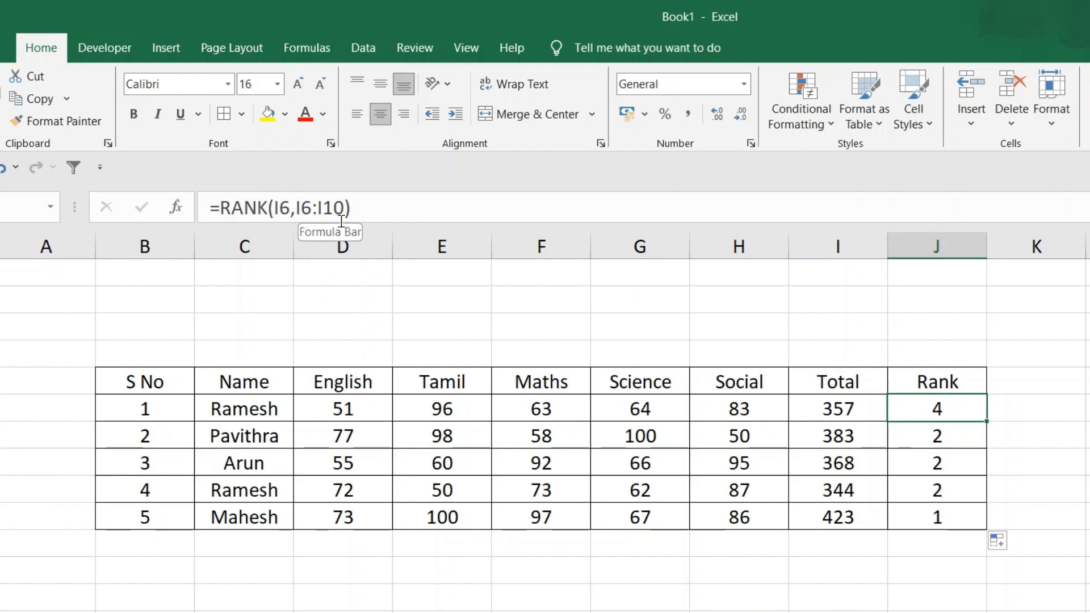
pyautogui.click(905, 432)
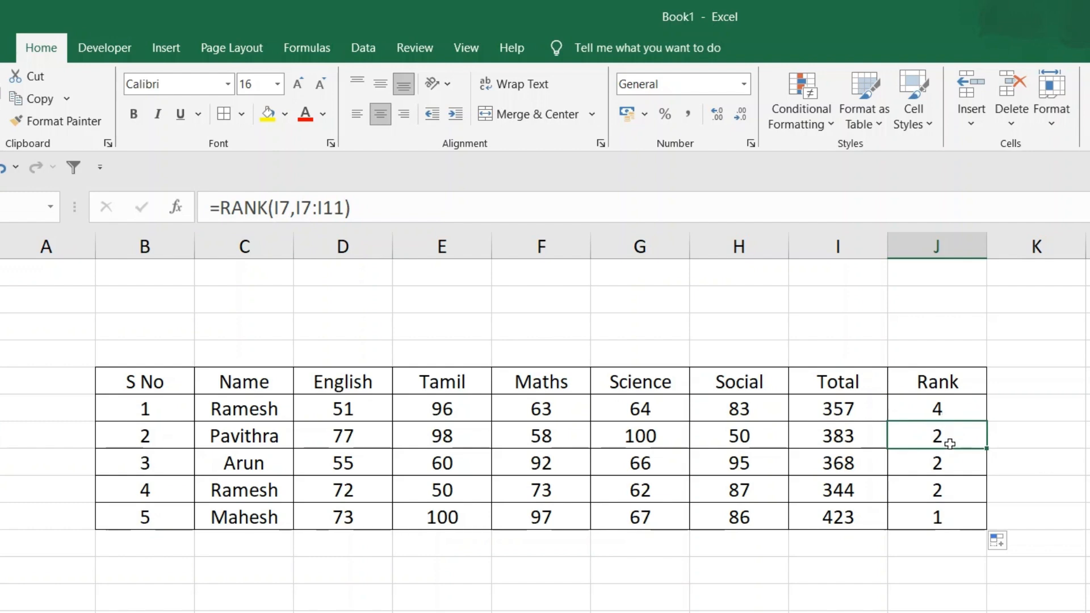
# Make the ranking range in J6 absolute so the formula reads =RANK(I6,$I$6:$I$10)
pyautogui.click(946, 409)
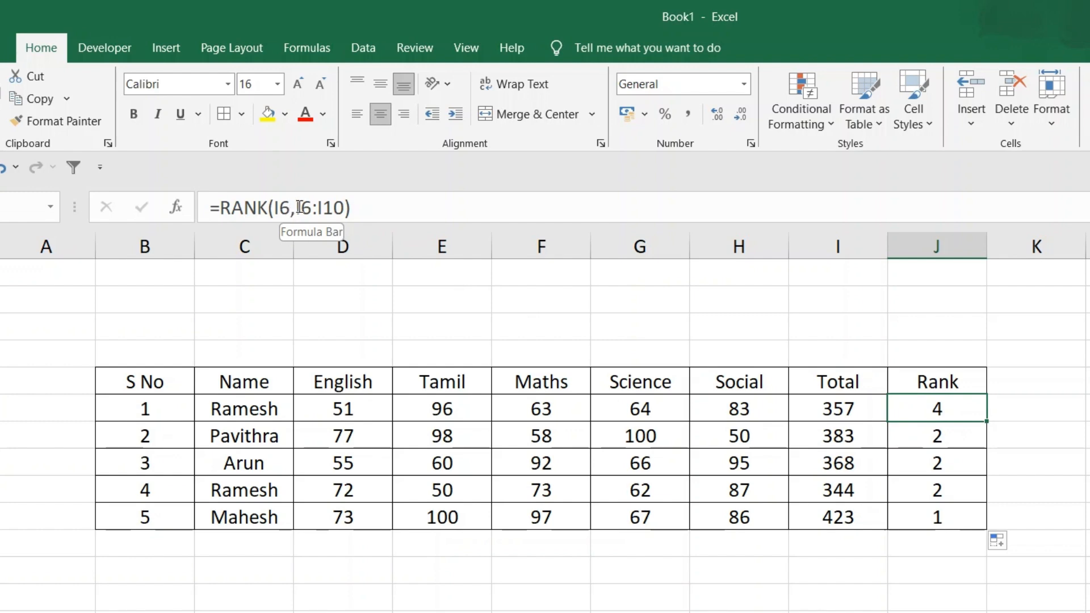
pyautogui.click(297, 207)
pyautogui.moveTo(297, 208); pyautogui.dragTo(343, 208)
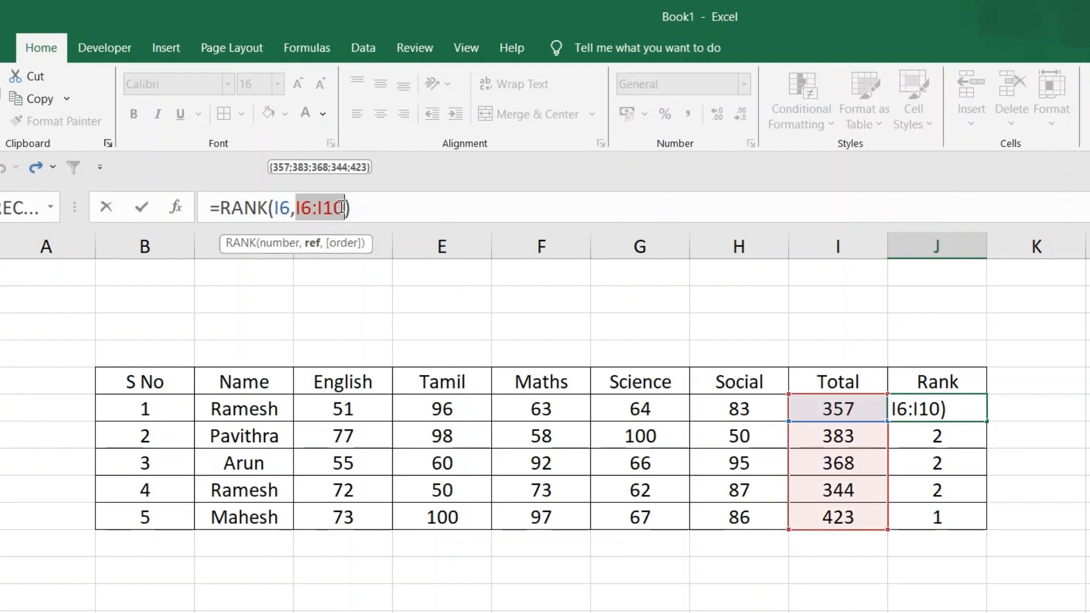
pyautogui.moveTo(342, 208)
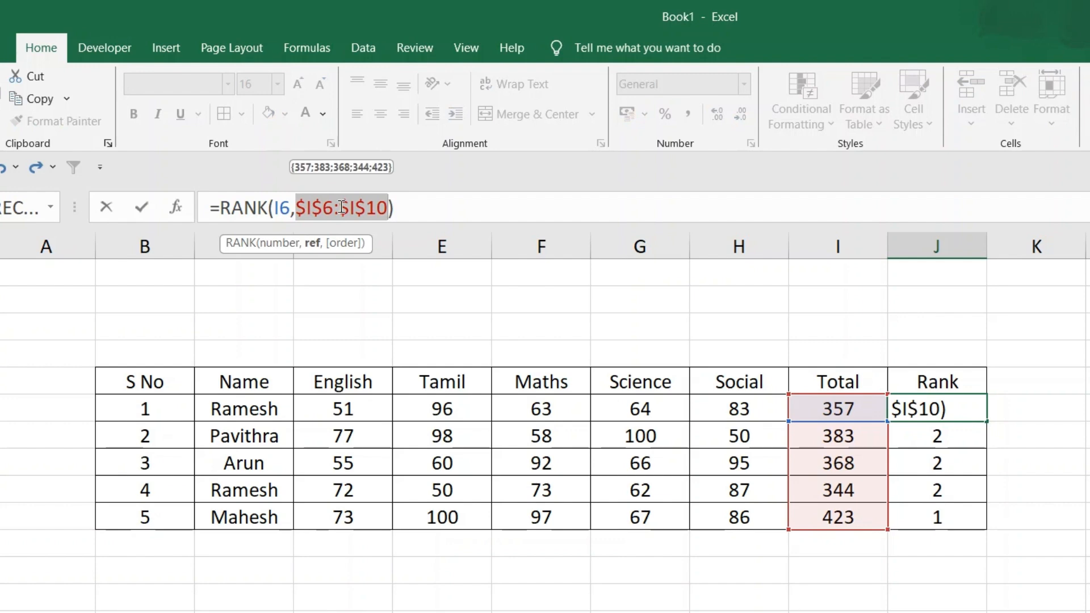
pyautogui.press('Return')
# Fill the absolute-range RANK formula from J6 down to J10, and check the formula in J9
pyautogui.click(970, 414)
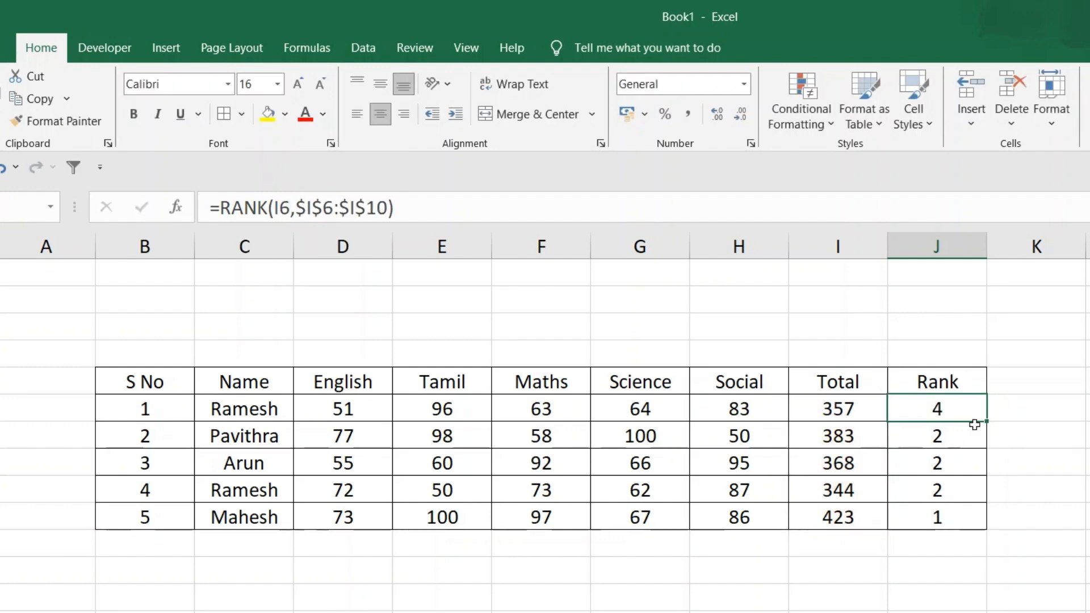
pyautogui.moveTo(988, 420); pyautogui.dragTo(986, 523)
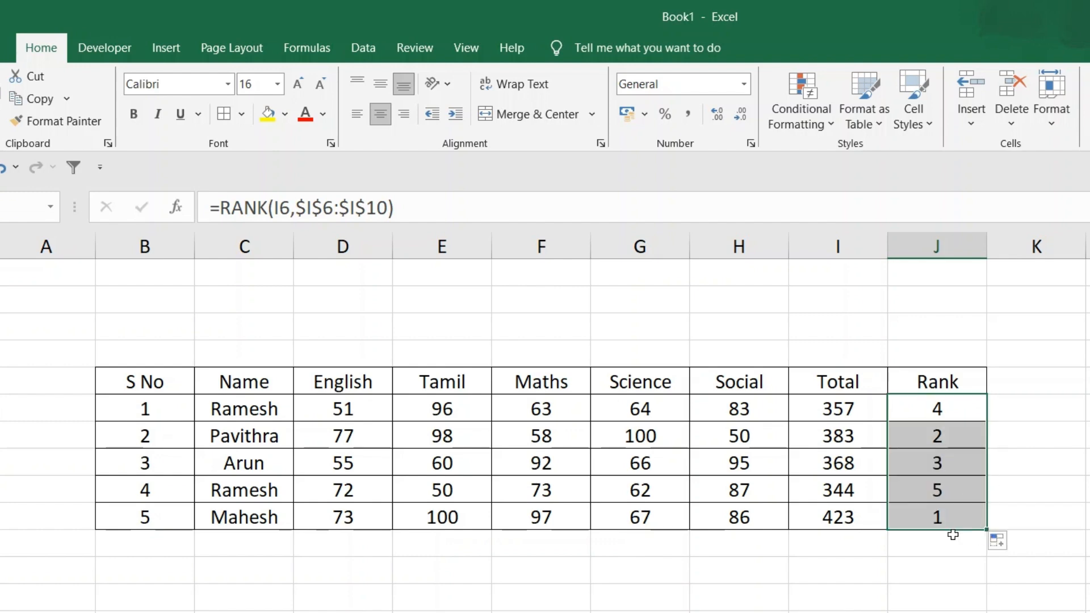
pyautogui.click(920, 494)
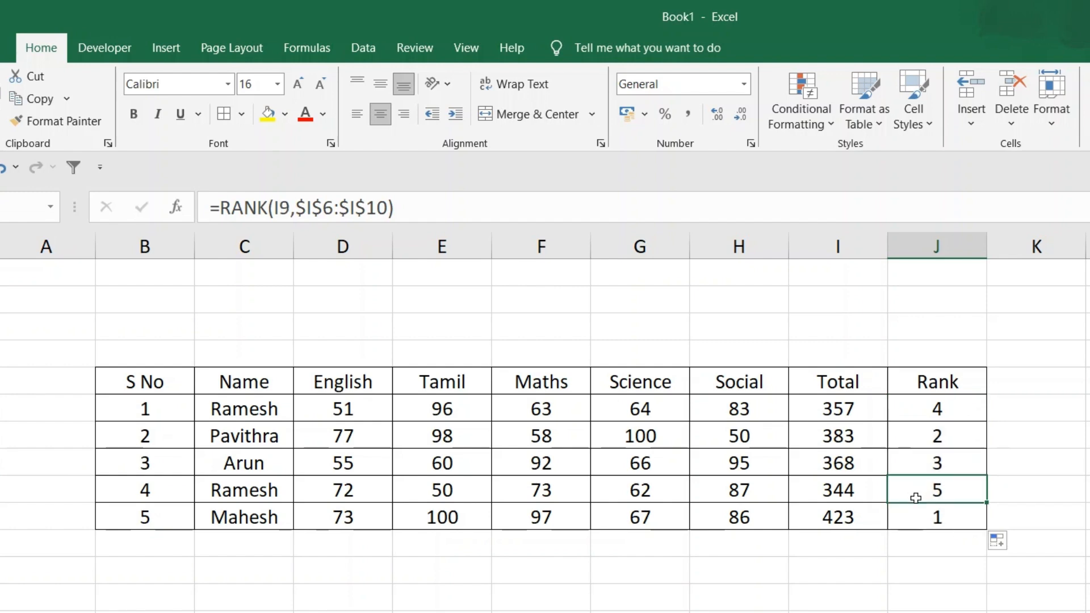
pyautogui.doubleClick(912, 494)
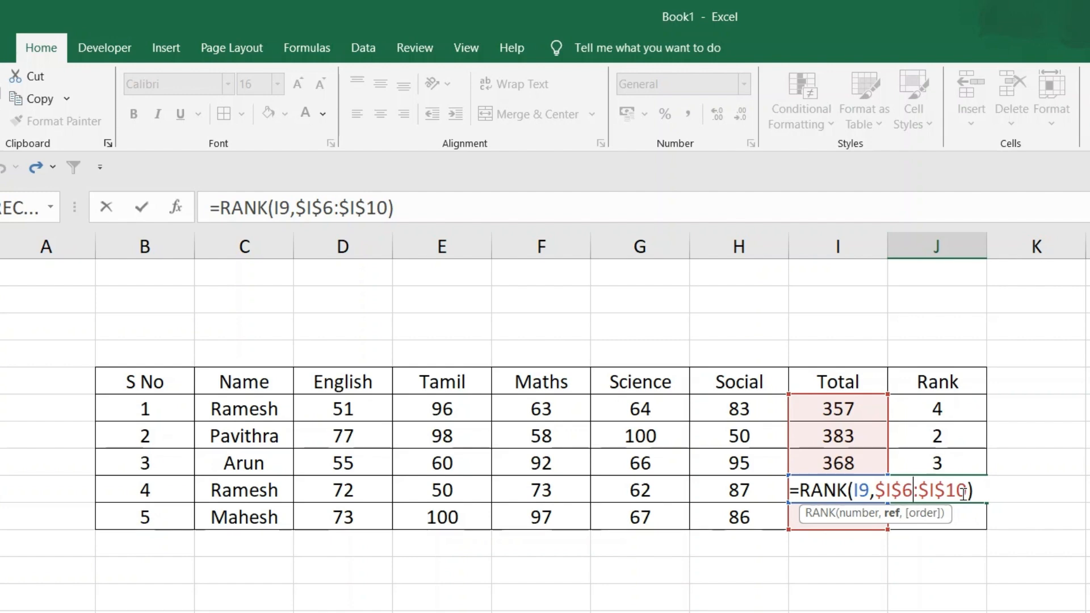
pyautogui.press('Return')
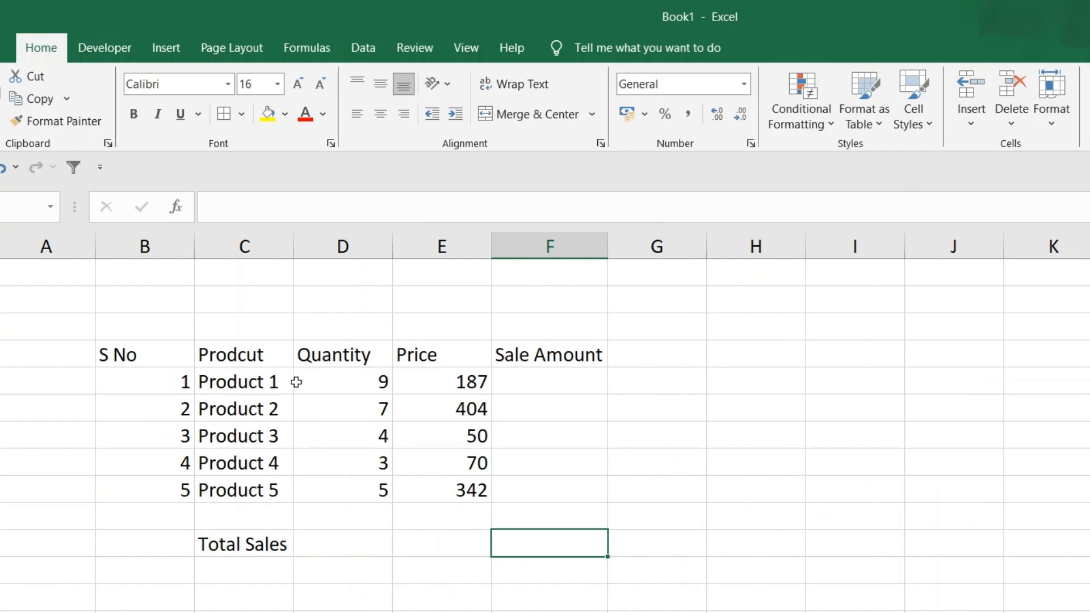
# Center the contents of the product sales table in B4:F9 and apply All Borders to it
pyautogui.click(146, 354)
pyautogui.moveTo(145, 353); pyautogui.dragTo(551, 486)
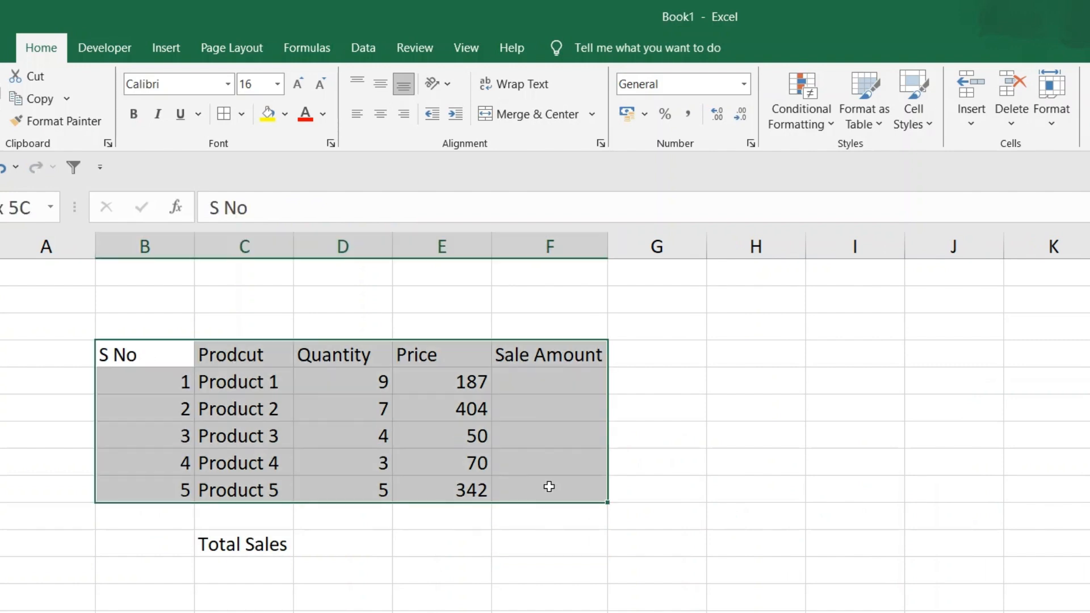
pyautogui.click(380, 113)
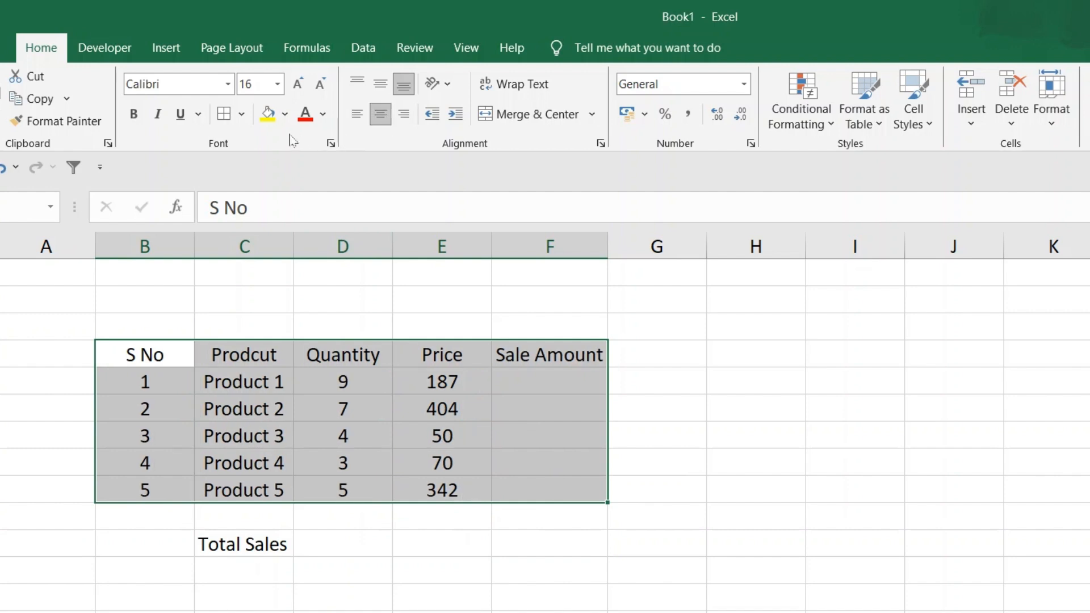
pyautogui.click(225, 114)
# Examine Product 1's quantity, price and empty sale amount cells in row 5
pyautogui.click(528, 387)
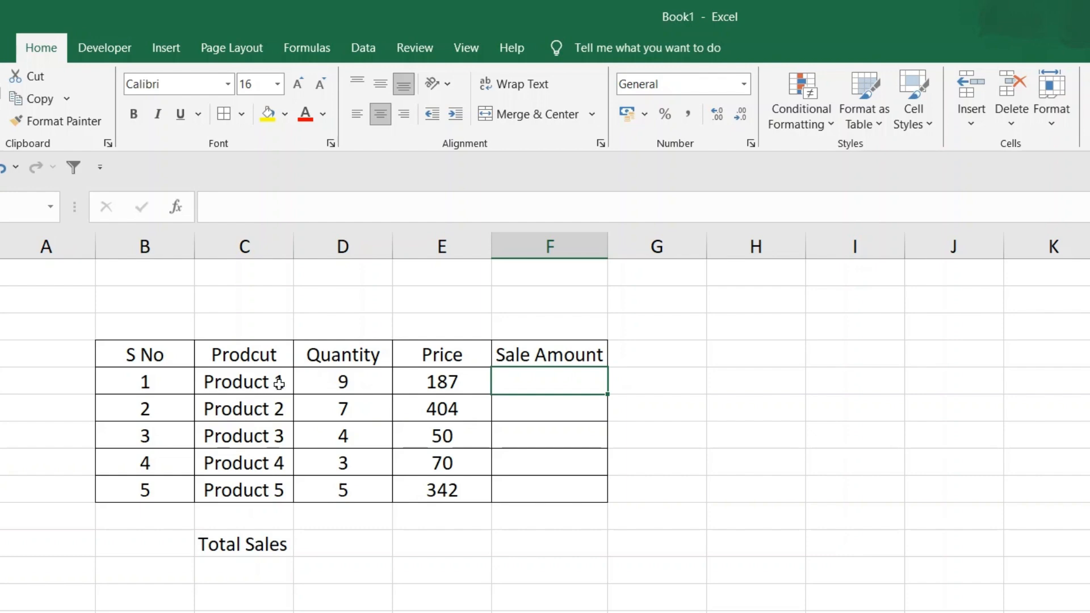
pyautogui.click(261, 383)
pyautogui.click(344, 384)
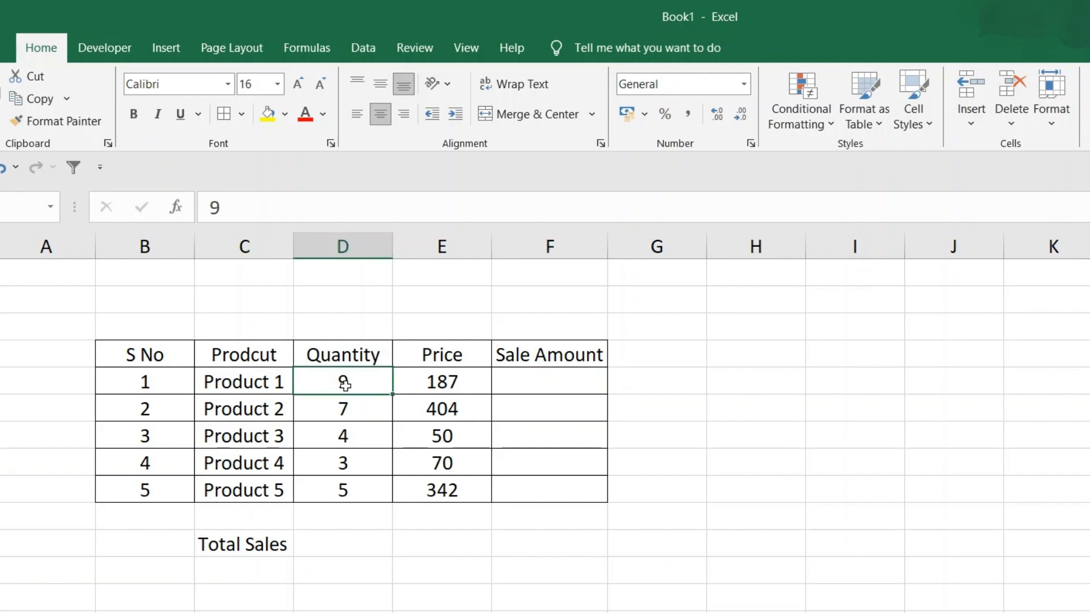
pyautogui.click(434, 384)
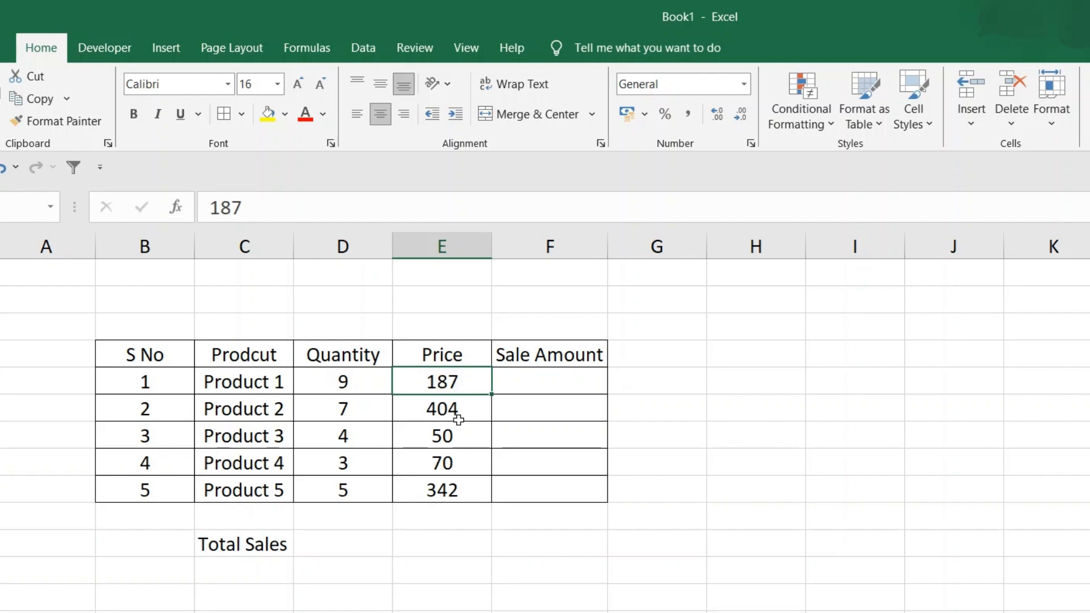
pyautogui.click(528, 385)
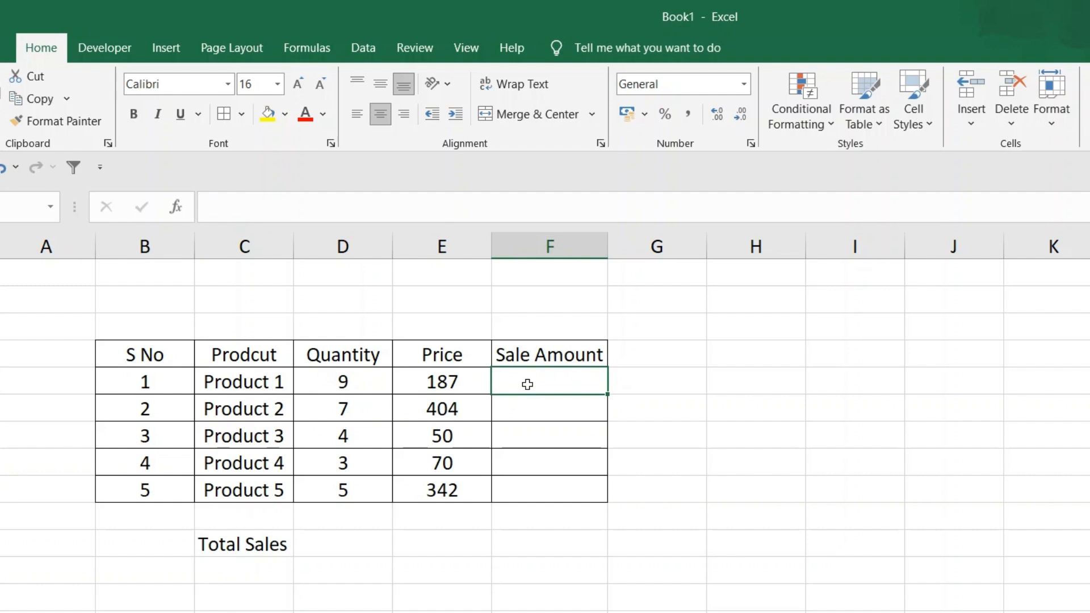
pyautogui.click(455, 385)
pyautogui.click(325, 381)
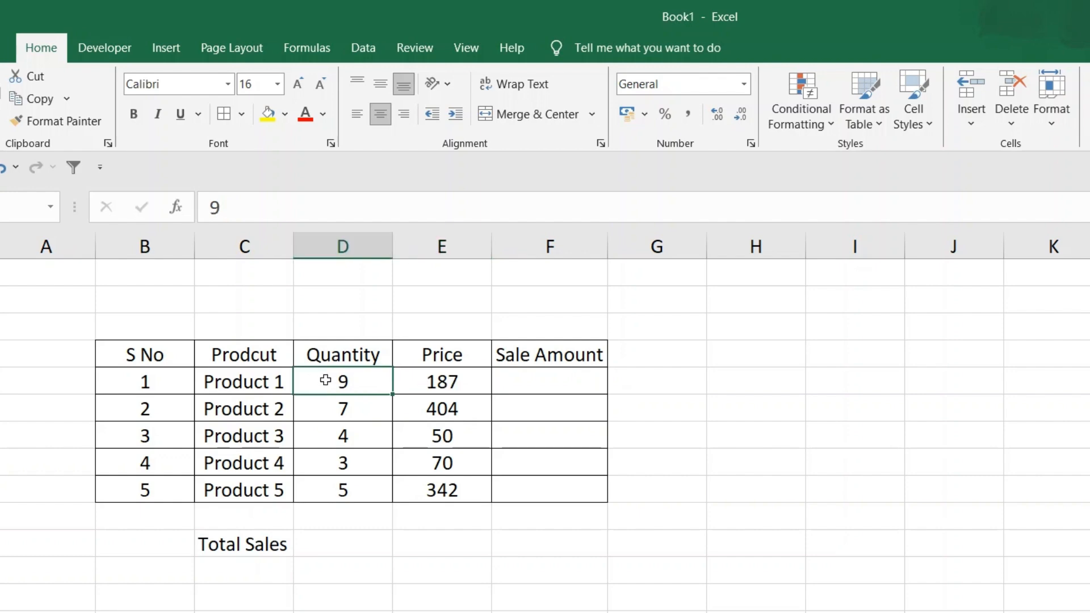
# Calculate Product 1's sale amount in F5 with =D5*E5, and fill the formula down to F9
pyautogui.click(527, 388)
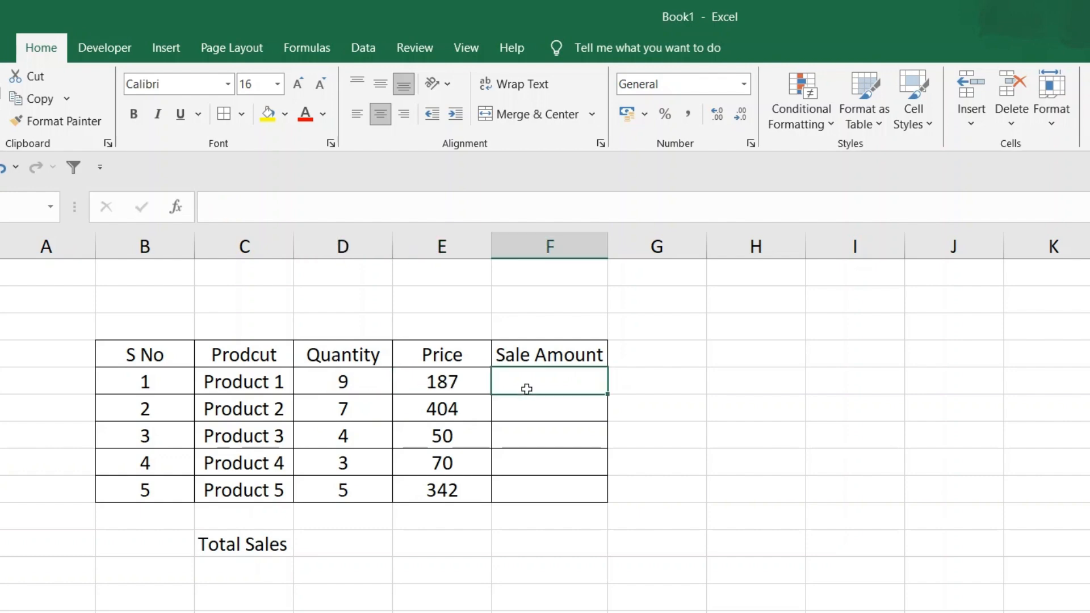
pyautogui.write('=')
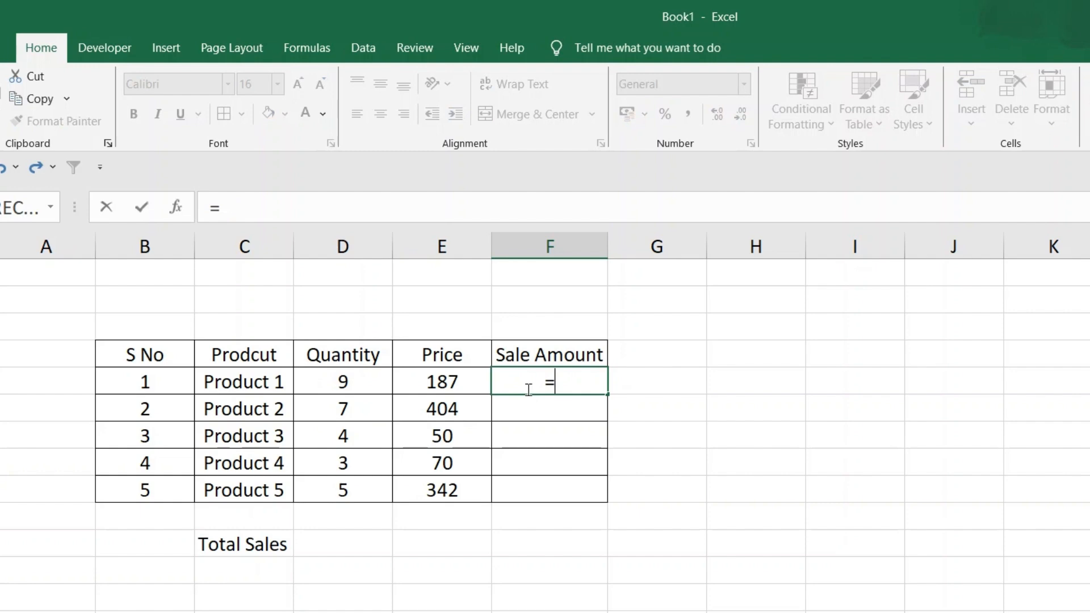
pyautogui.click(362, 382)
pyautogui.write('*')
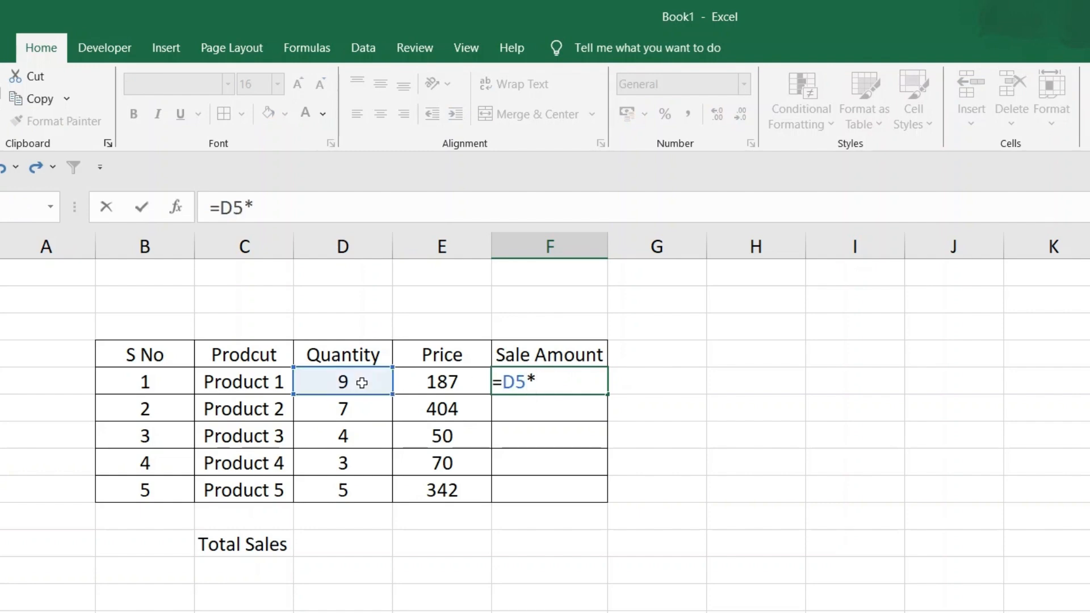
pyautogui.click(434, 382)
pyautogui.press('Return')
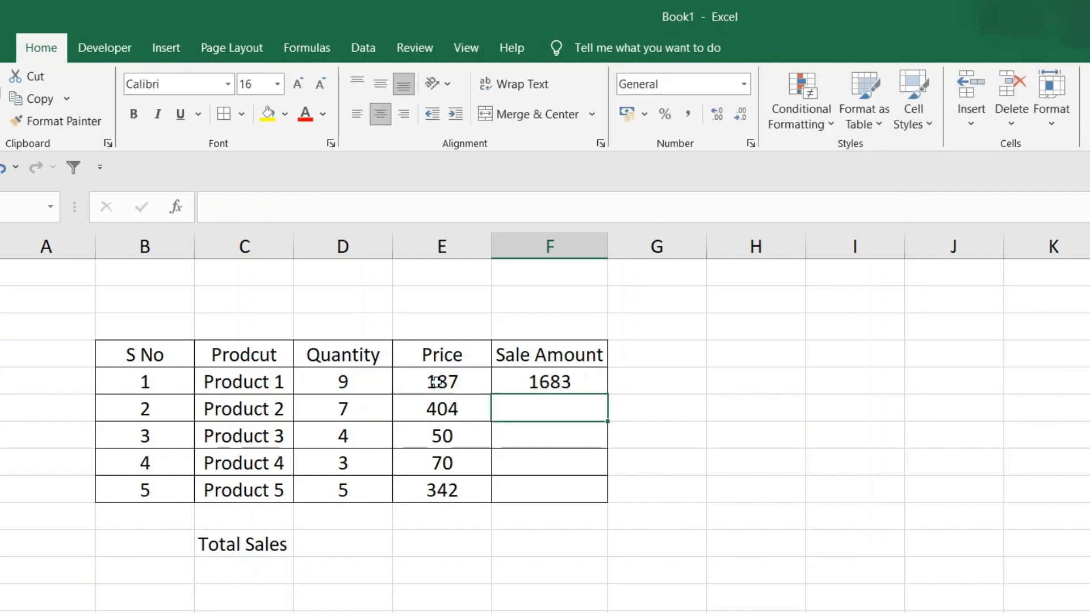
pyautogui.click(551, 382)
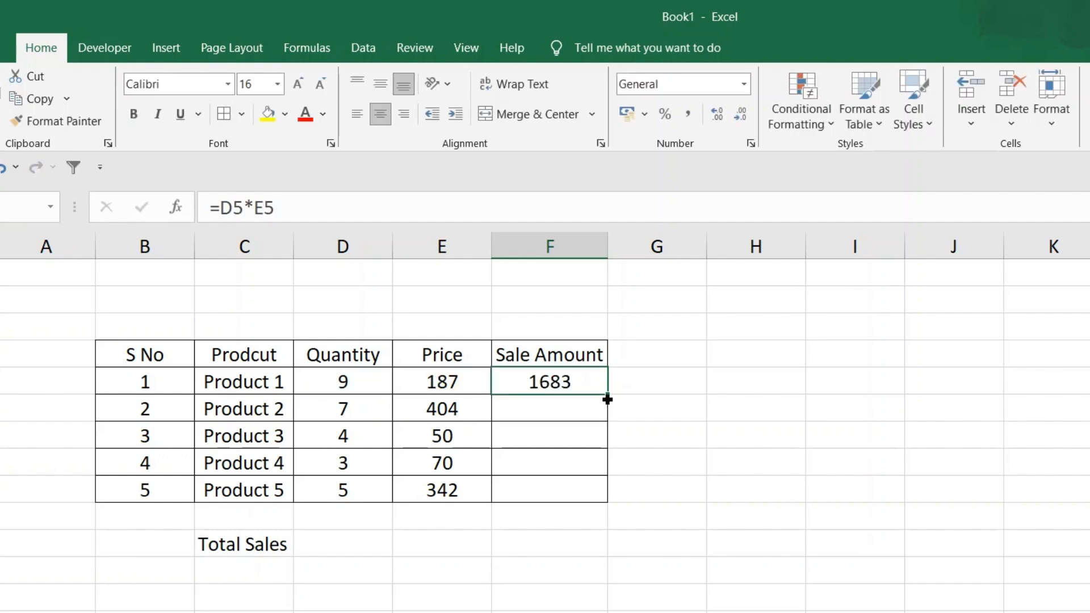
pyautogui.moveTo(608, 400); pyautogui.dragTo(607, 502)
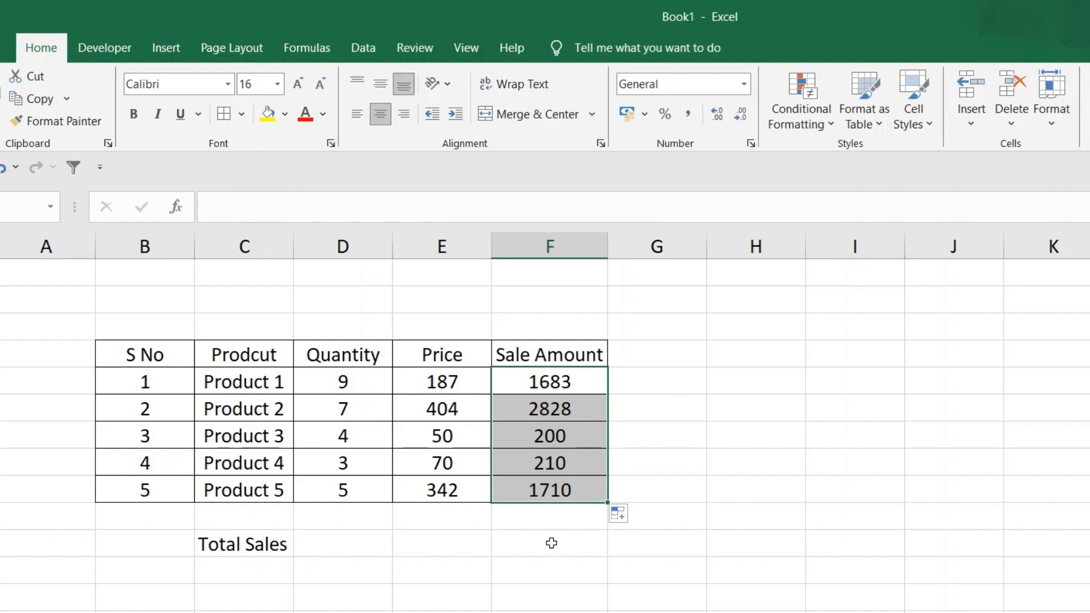
# Calculate total sales in F11 with =SUM(F5:F9), and check the resulting formula
pyautogui.click(552, 543)
pyautogui.moveTo(543, 381); pyautogui.dragTo(543, 486)
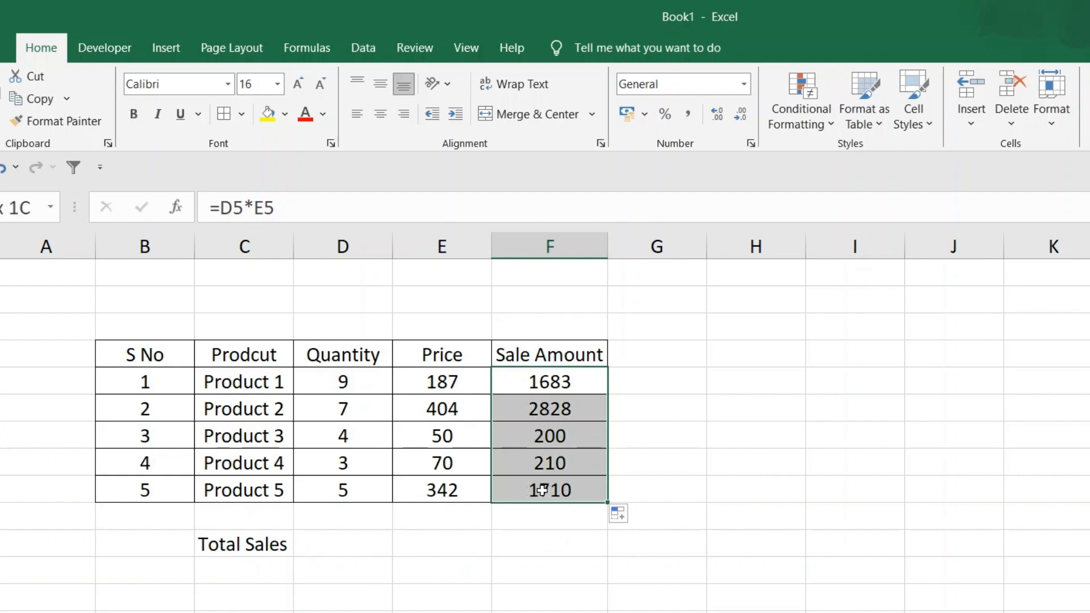
pyautogui.click(549, 542)
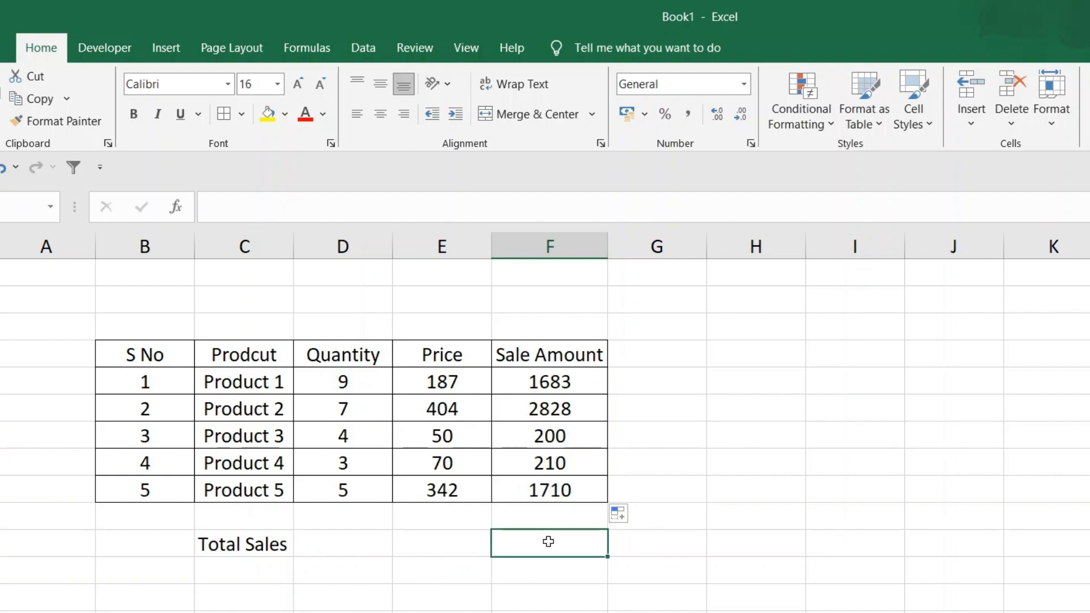
pyautogui.write('=sum')
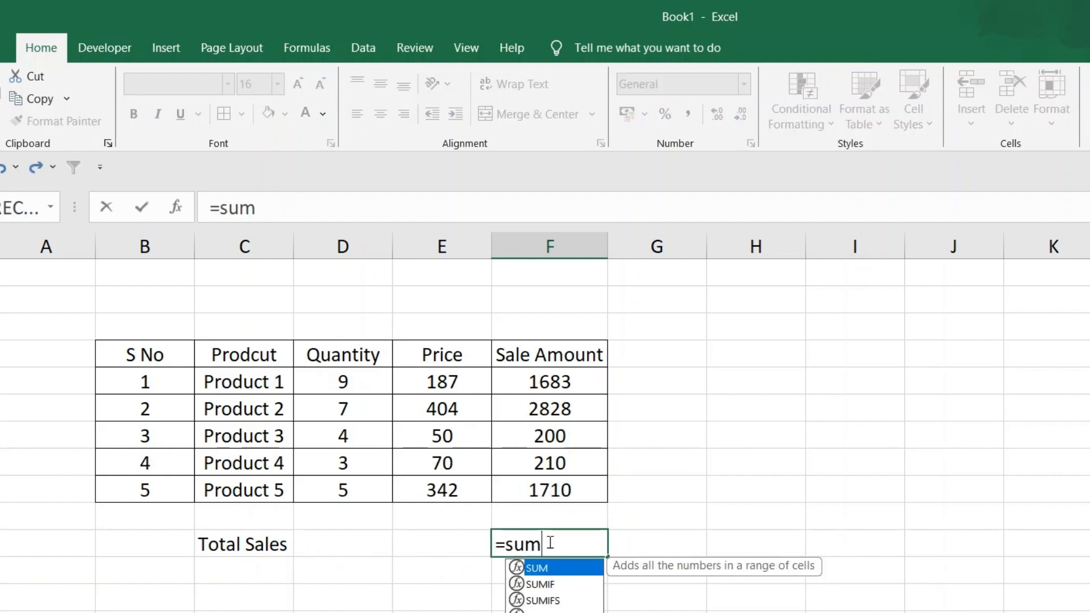
pyautogui.write('(')
pyautogui.moveTo(554, 383); pyautogui.dragTo(549, 491)
pyautogui.write(')')
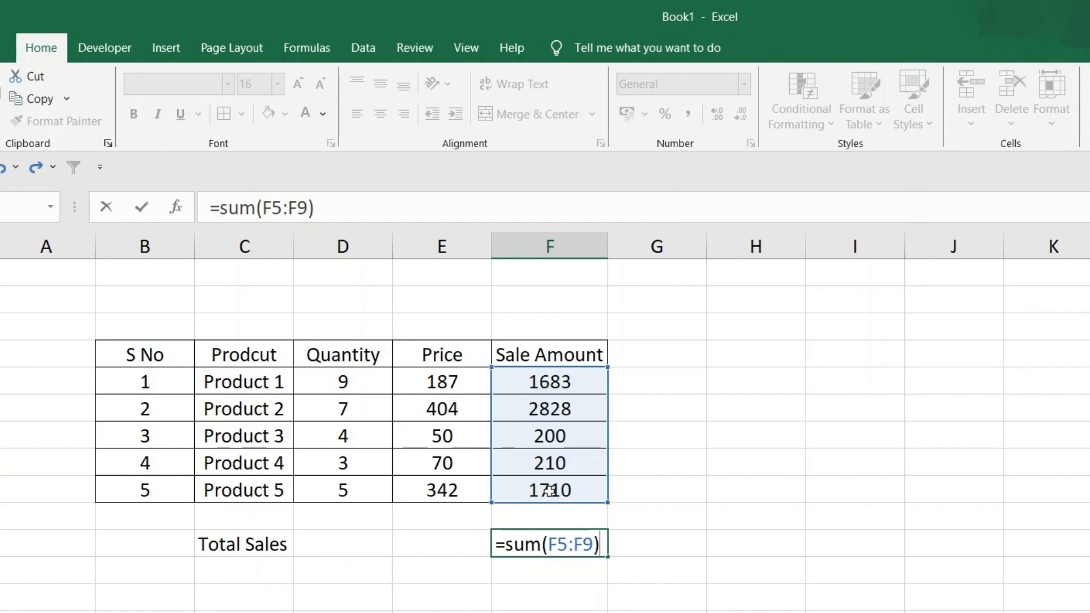
pyautogui.press('Return')
pyautogui.click(541, 546)
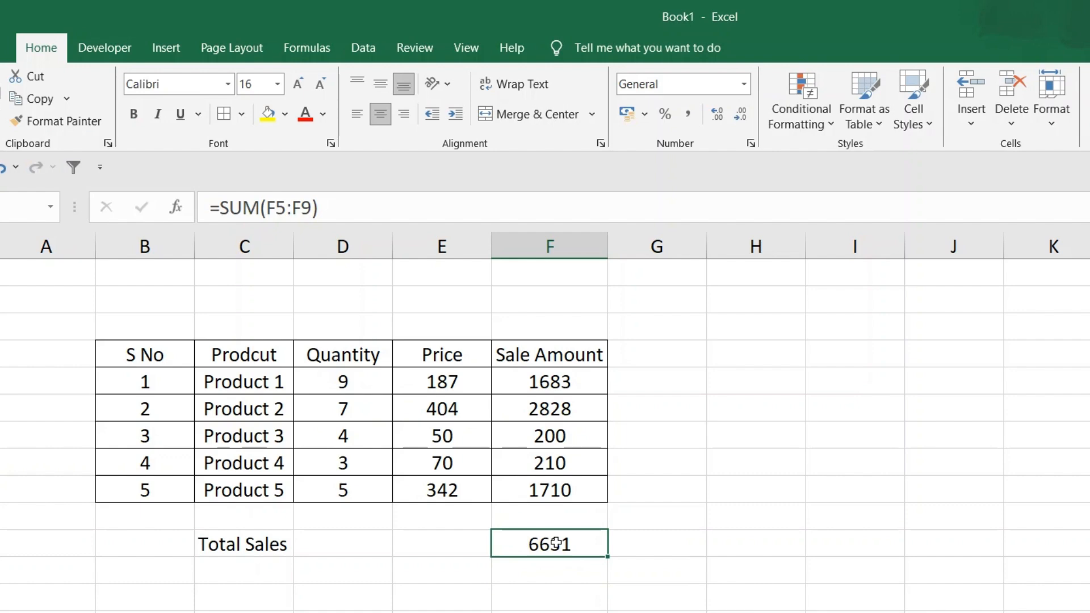
# Replace the total sales formula in F11 with =SUMPRODUCT(D5:D9,E5:E9), and check the resulting formula
pyautogui.write('=')
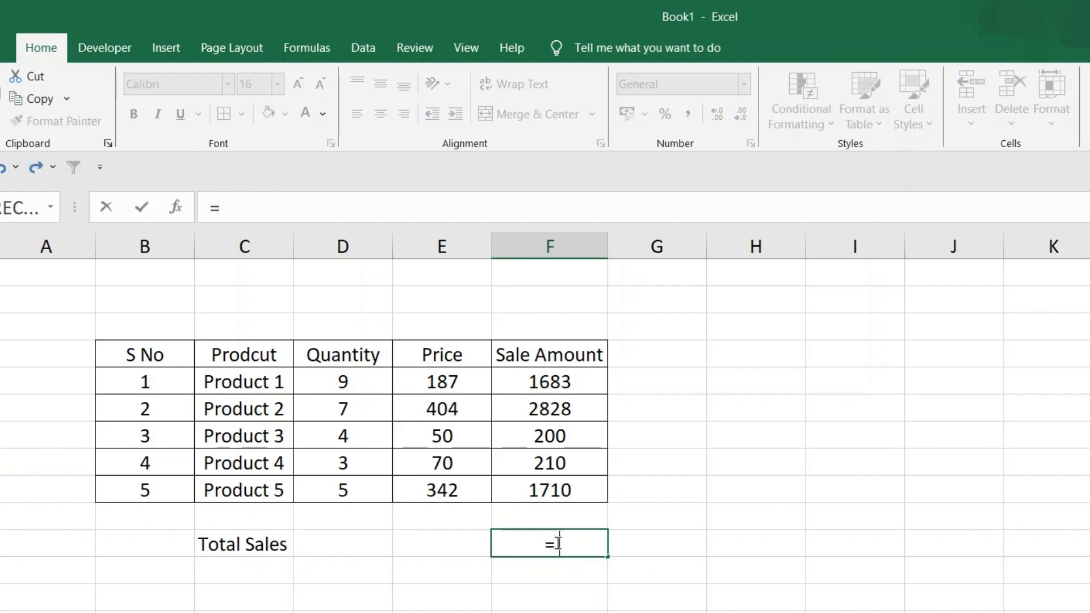
pyautogui.write('sumprod')
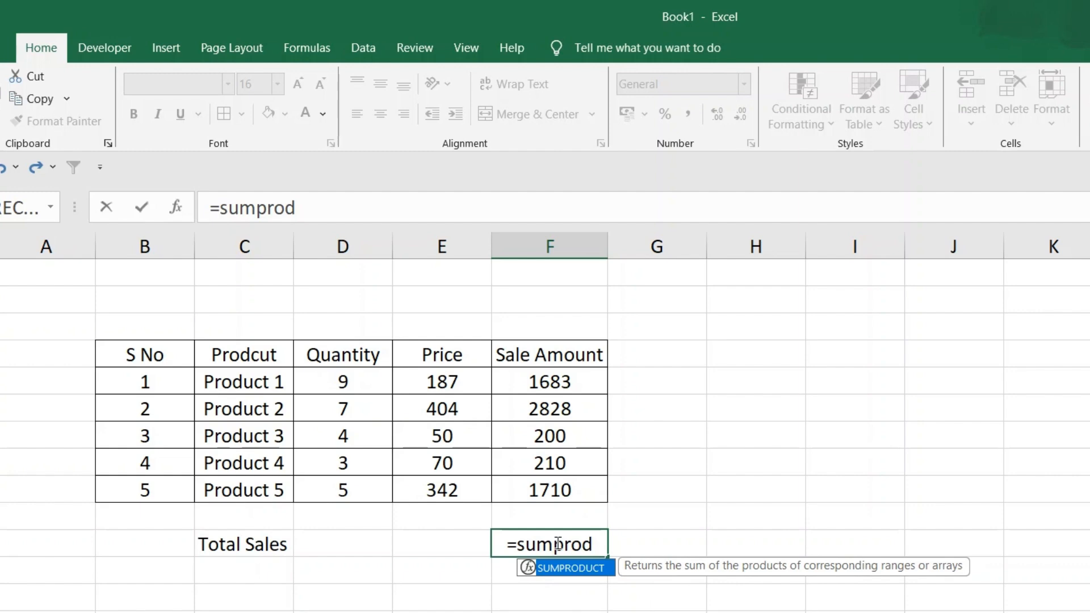
pyautogui.doubleClick(571, 568)
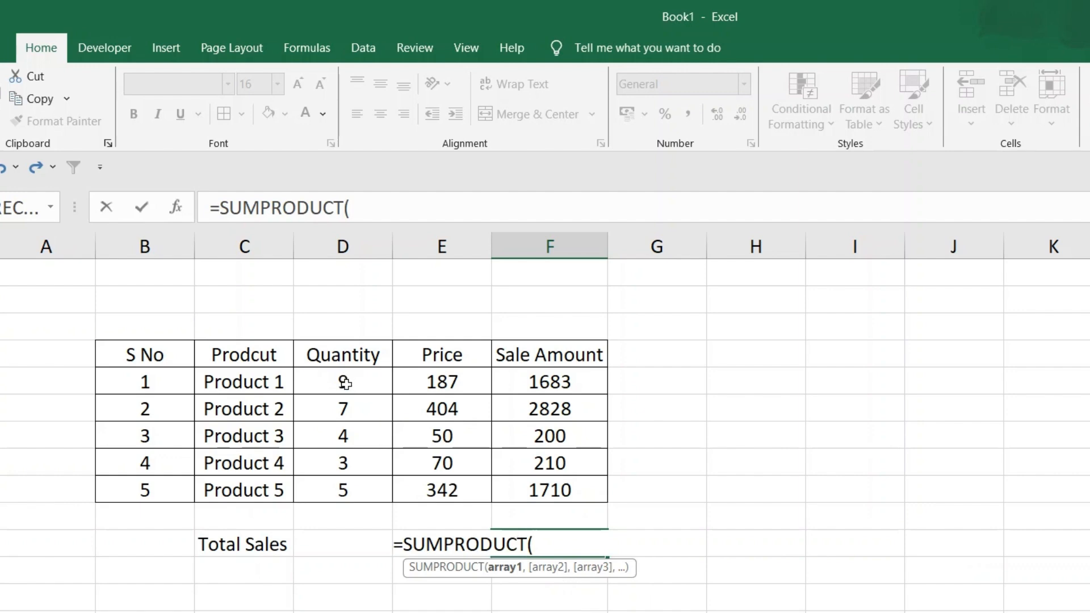
pyautogui.moveTo(345, 383); pyautogui.dragTo(341, 489)
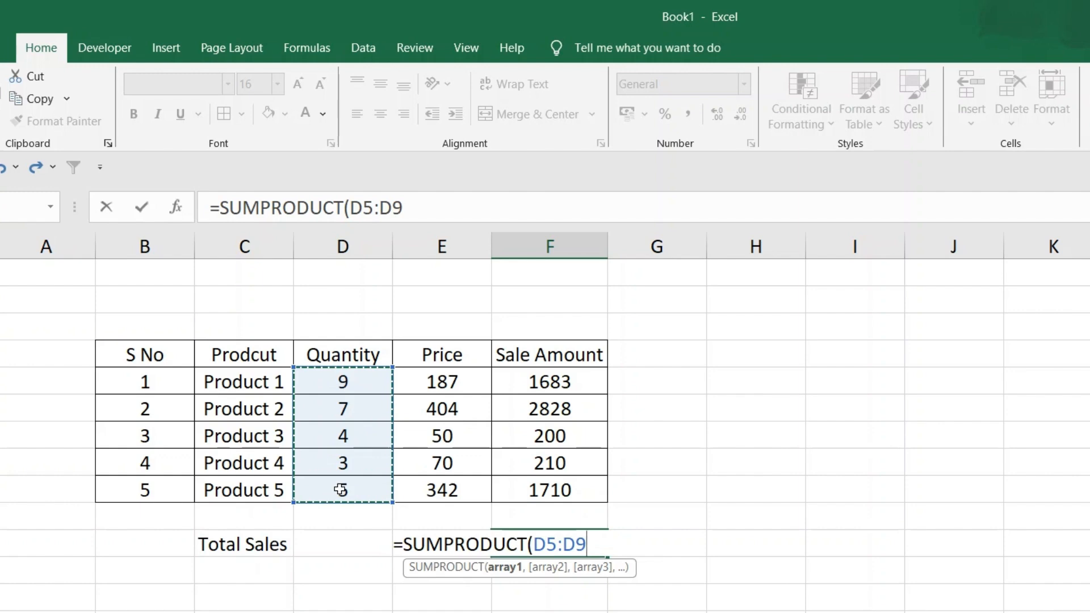
pyautogui.write(',')
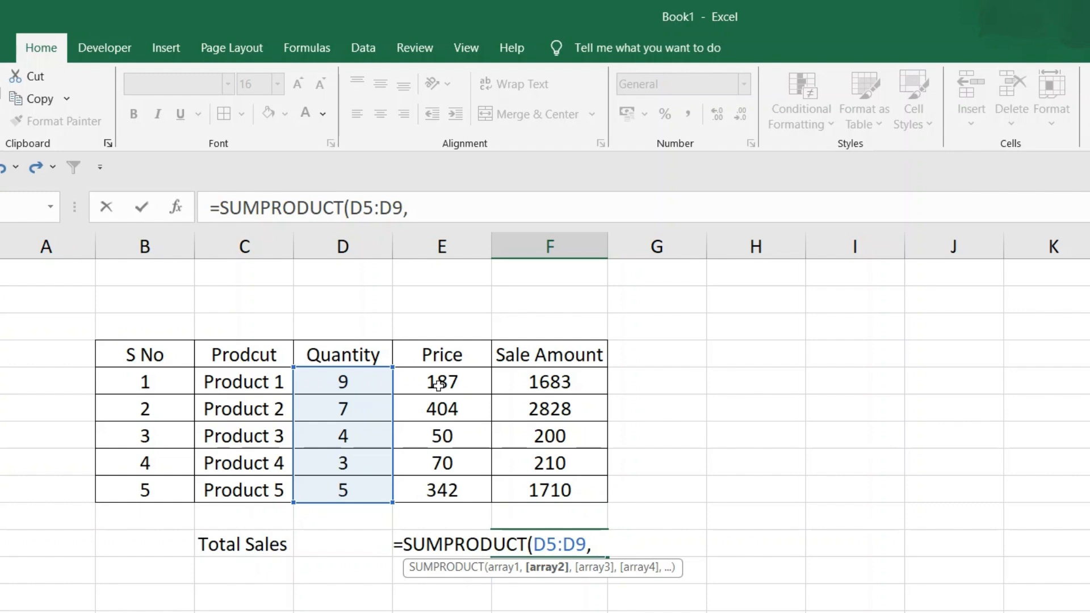
pyautogui.moveTo(438, 389); pyautogui.dragTo(433, 492)
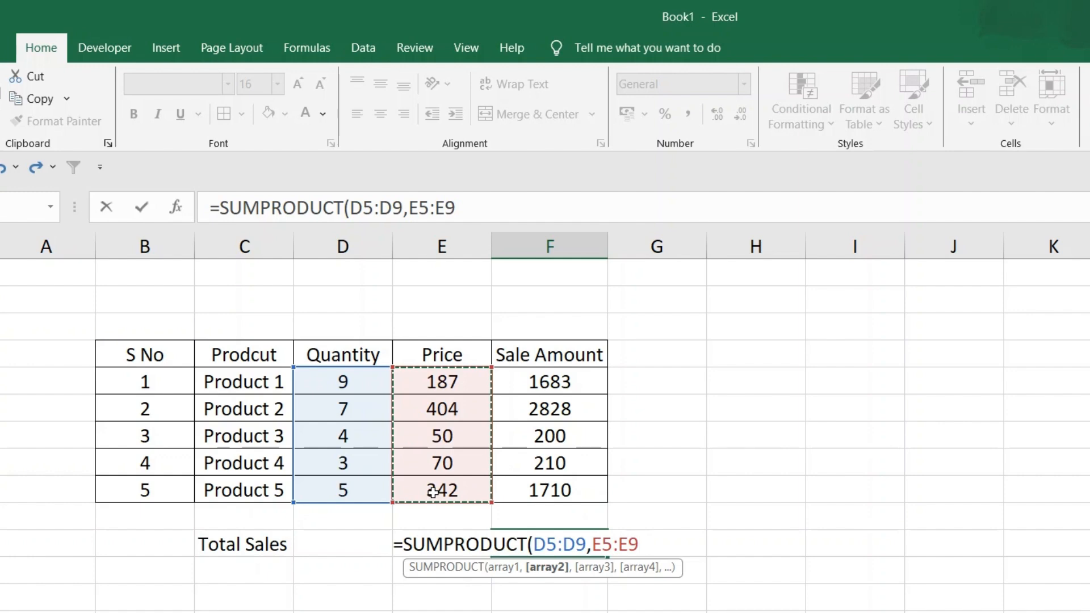
pyautogui.write(')')
pyautogui.press('Return')
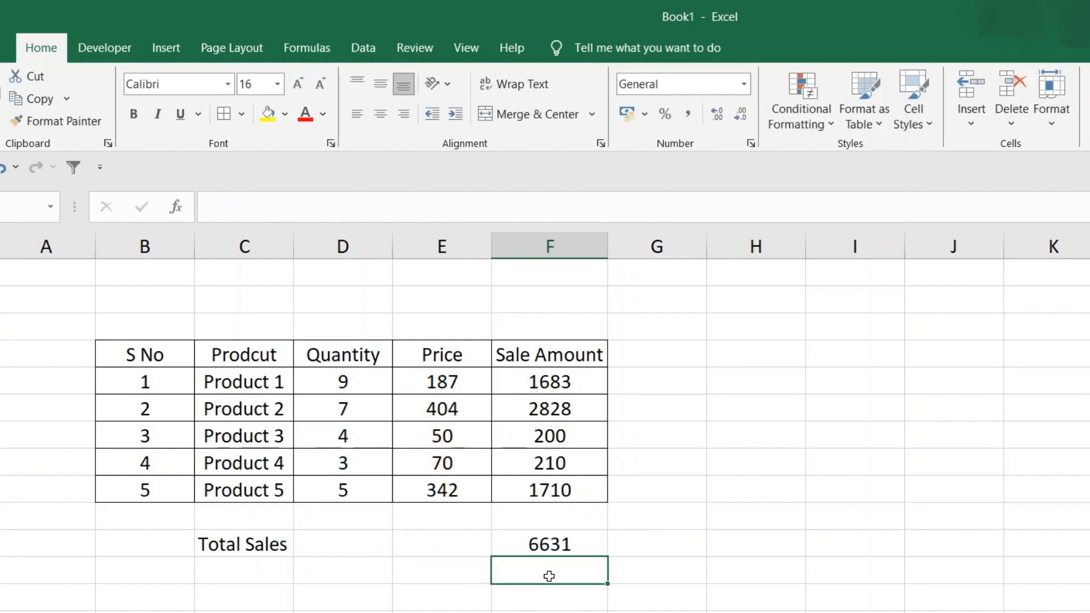
pyautogui.click(555, 545)
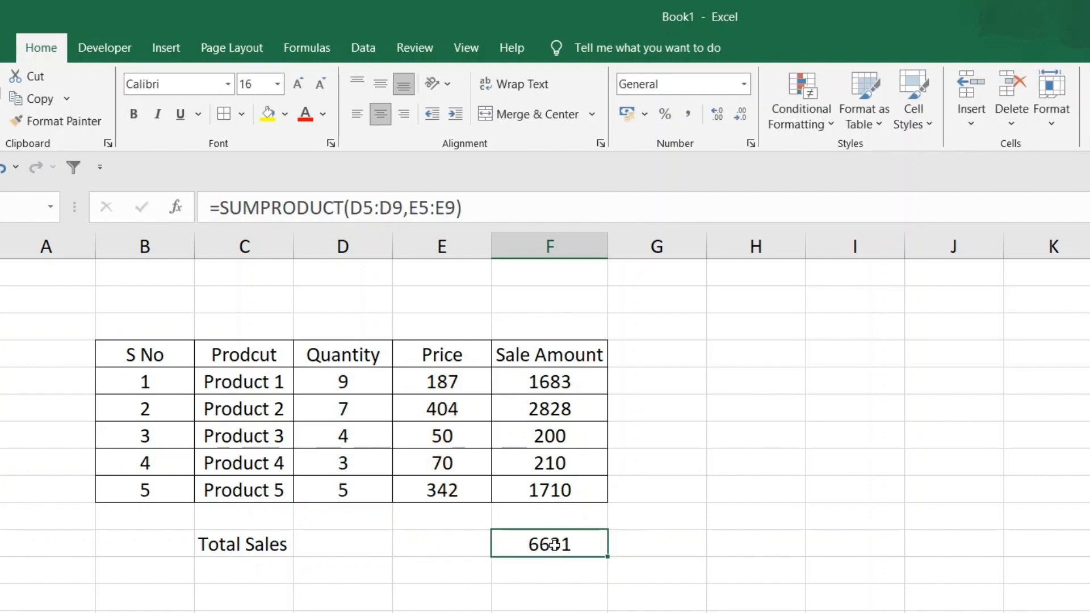
pyautogui.click(756, 408)
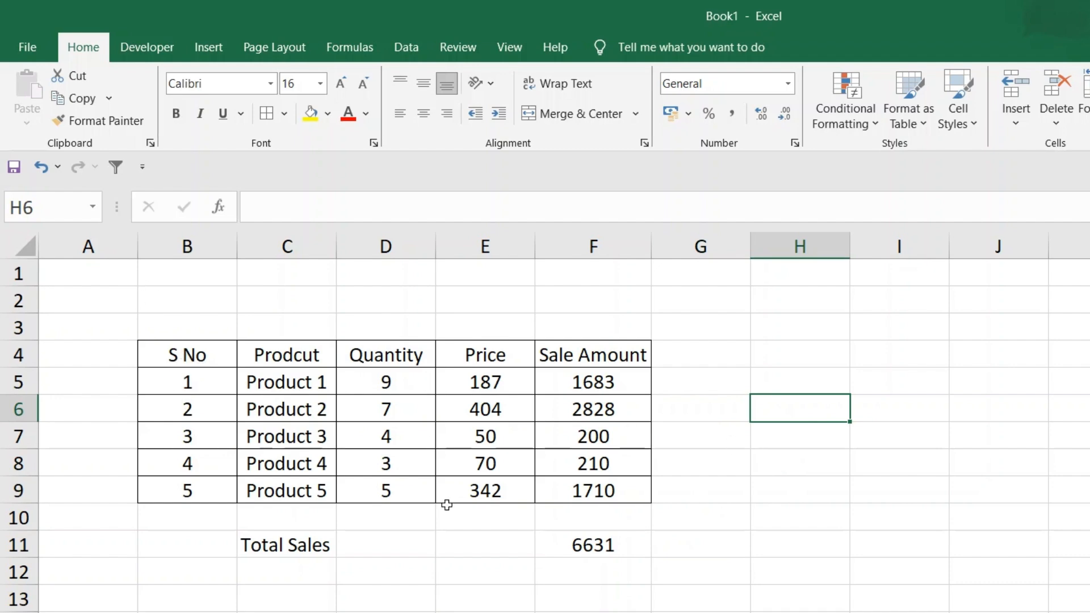
# Add filters to the product table's header row B4:F4
pyautogui.click(164, 355)
pyautogui.moveTo(164, 355); pyautogui.dragTo(570, 358)
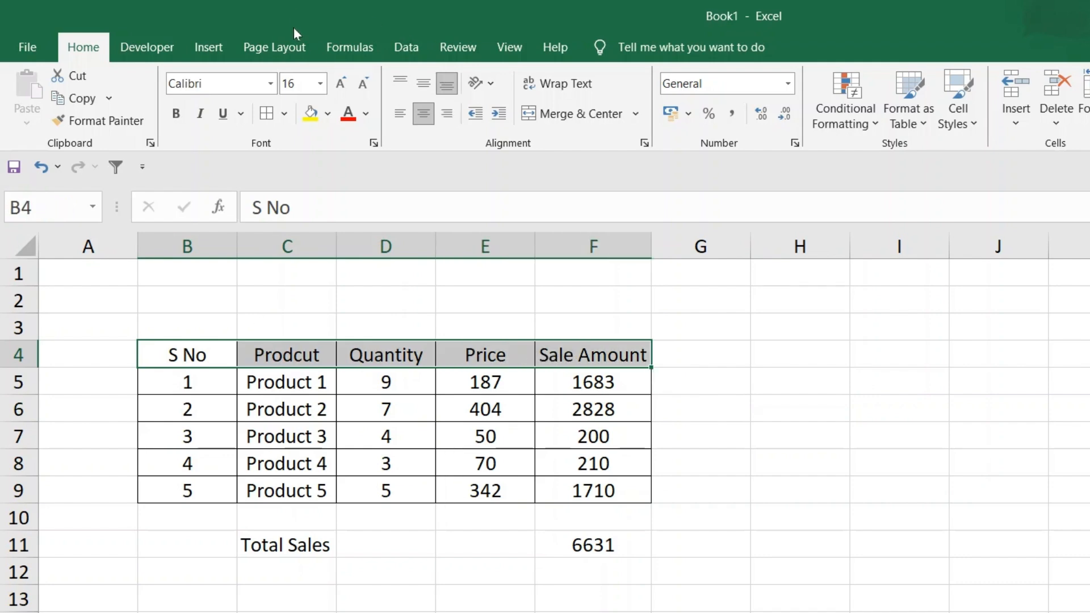
pyautogui.click(407, 48)
pyautogui.click(631, 88)
pyautogui.click(490, 351)
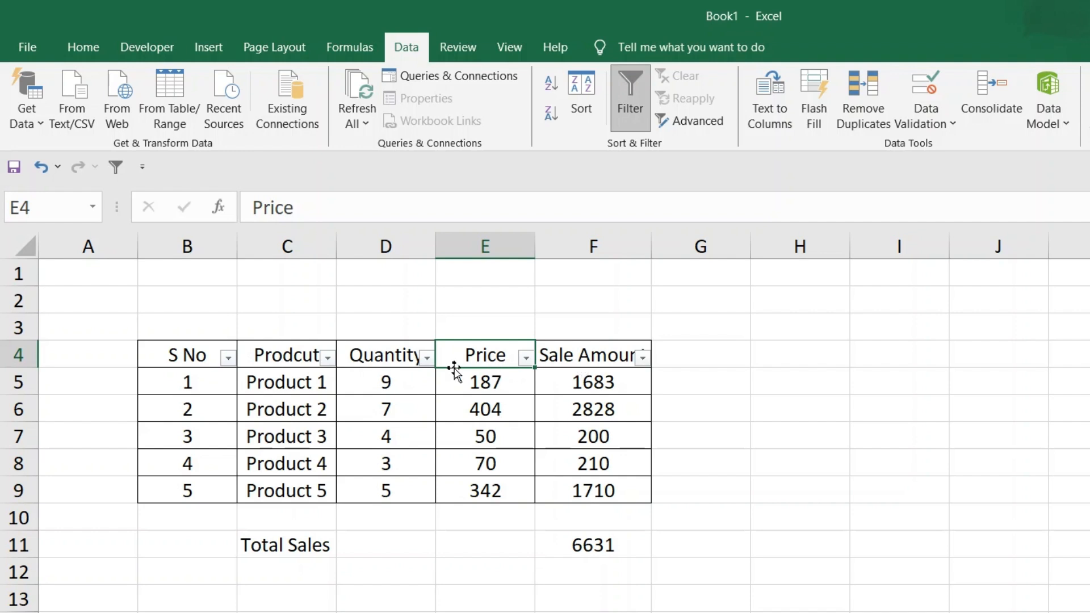
# Filter the Prodcut column to show only Product 1, and extend the filter to include Product 3
pyautogui.click(328, 359)
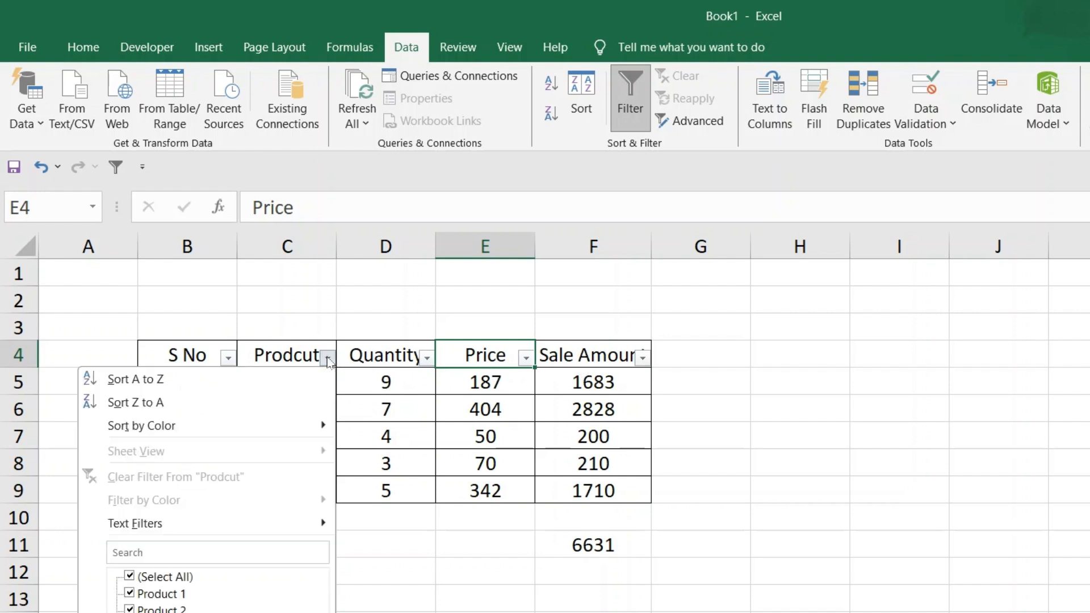
pyautogui.click(136, 577)
pyautogui.click(136, 594)
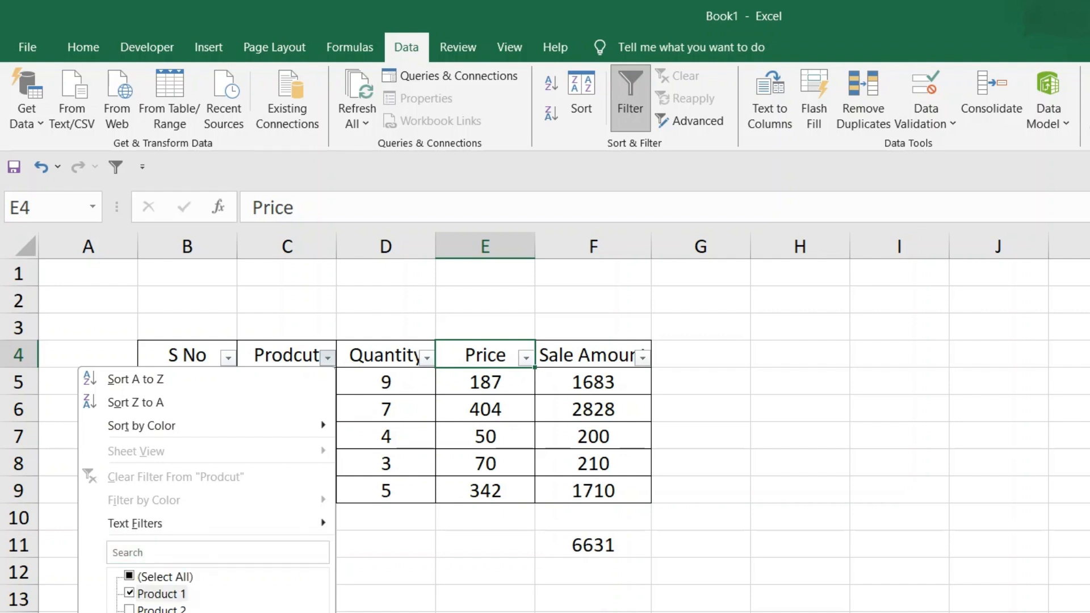
pyautogui.click(250, 612)
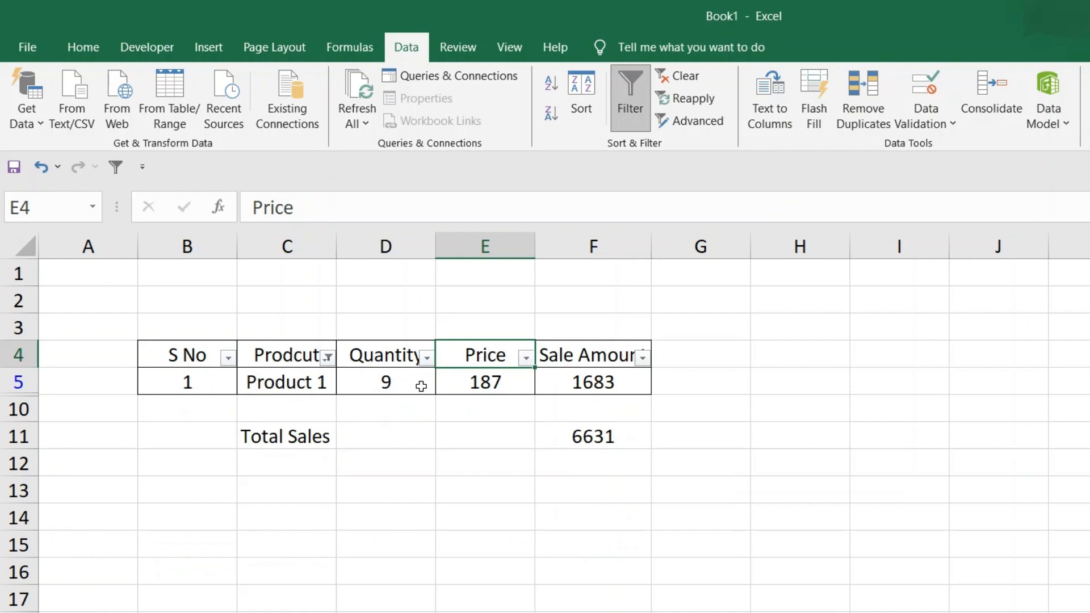
pyautogui.click(328, 357)
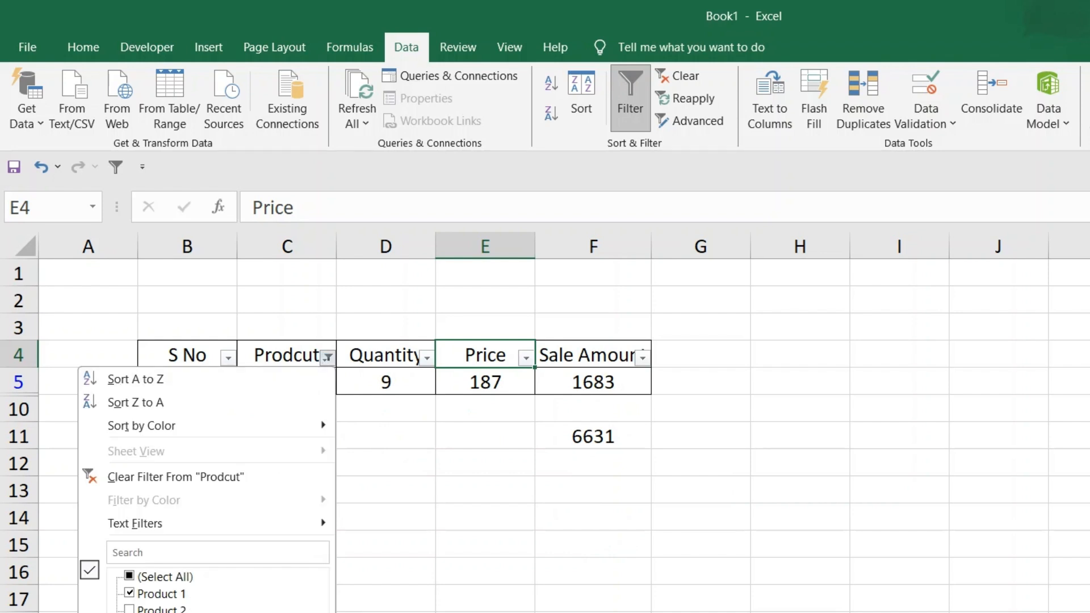
pyautogui.press('Return')
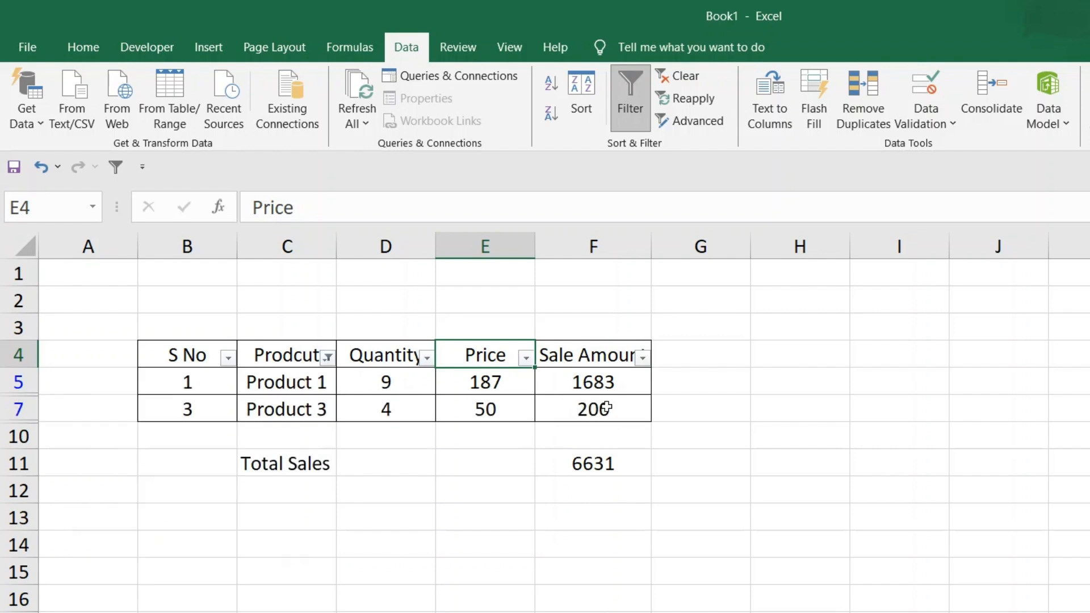
# Show all products again in the Prodcut column, and remove the filters from header row B4:F4
pyautogui.click(328, 359)
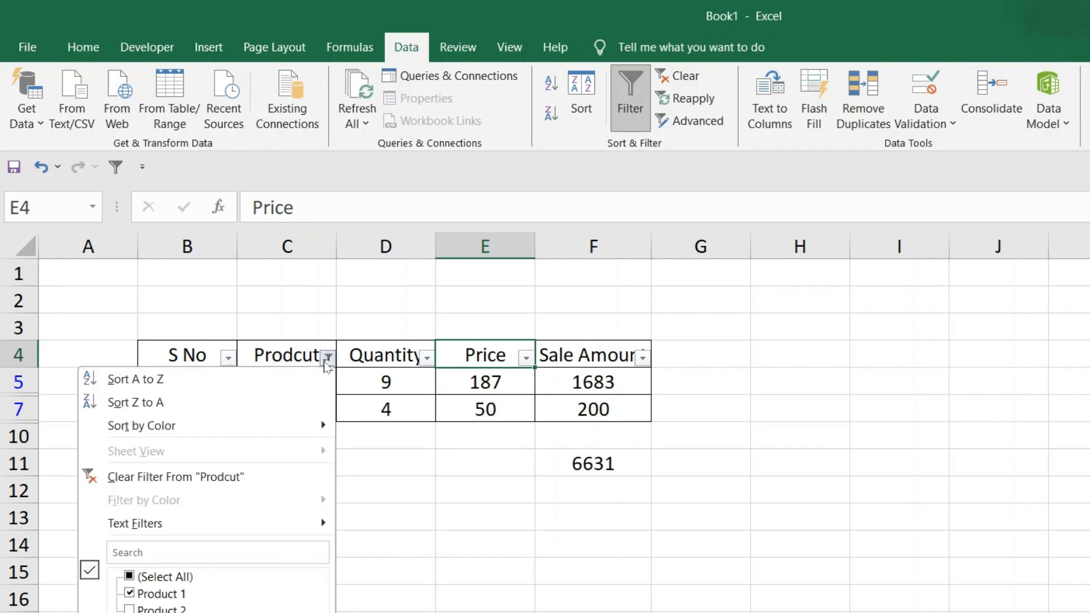
pyautogui.click(131, 577)
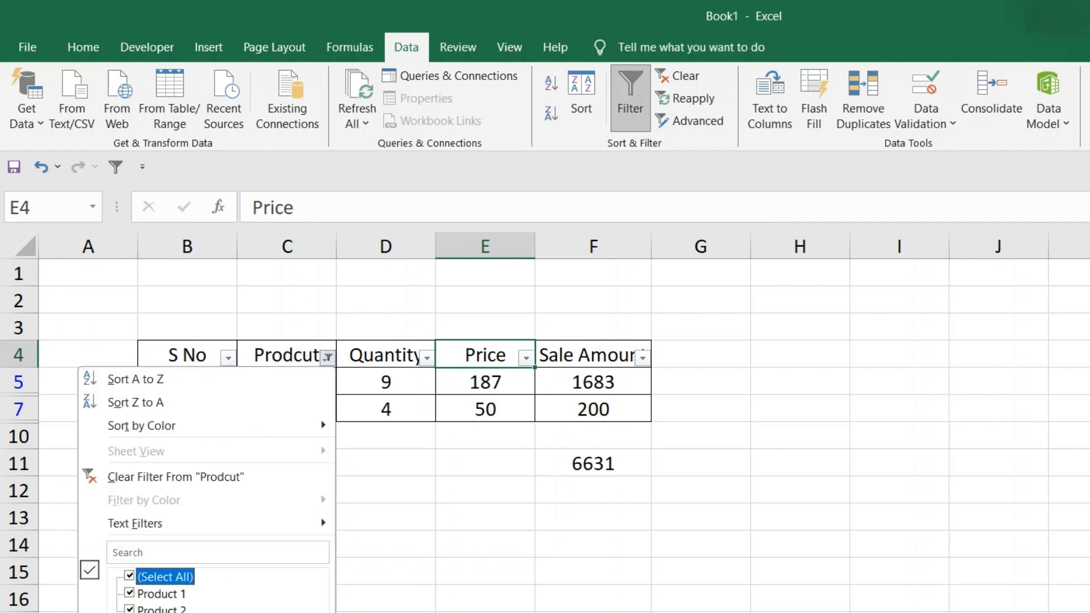
pyautogui.press('Return')
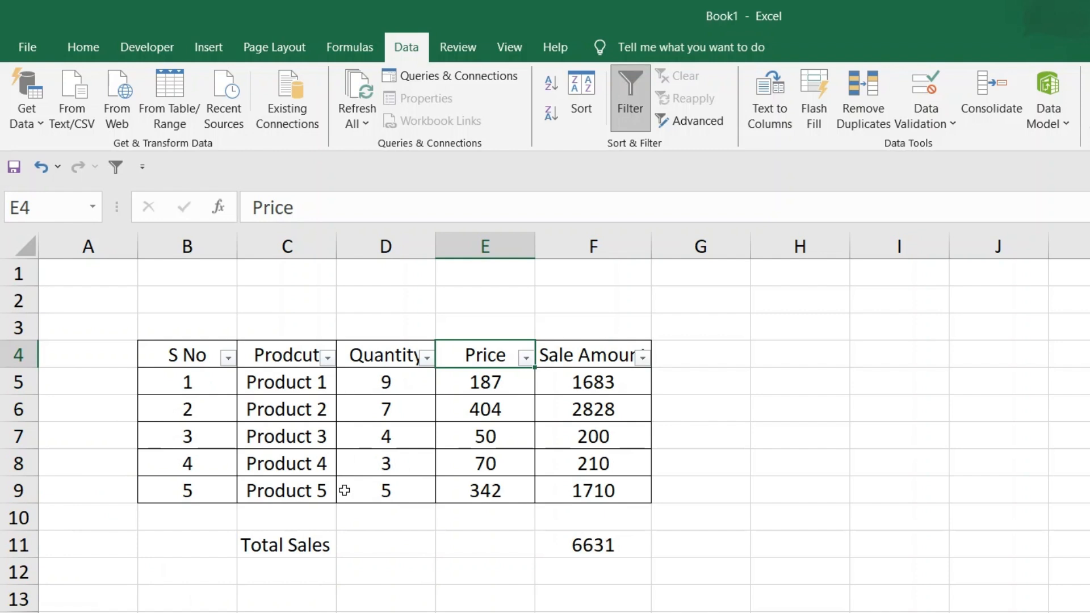
pyautogui.click(274, 359)
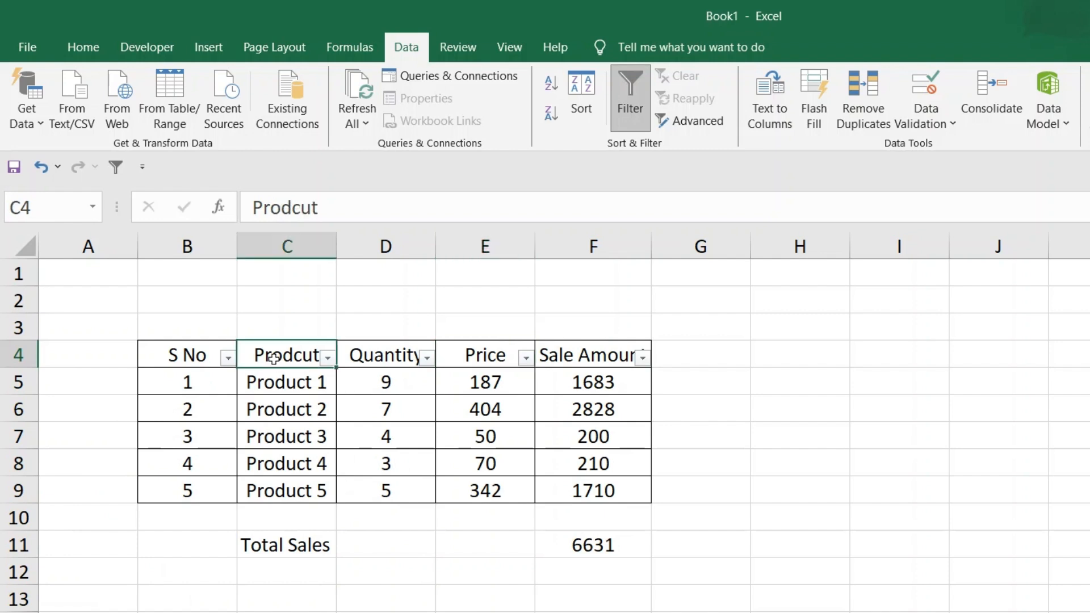
pyautogui.moveTo(187, 357); pyautogui.dragTo(605, 357)
pyautogui.click(629, 88)
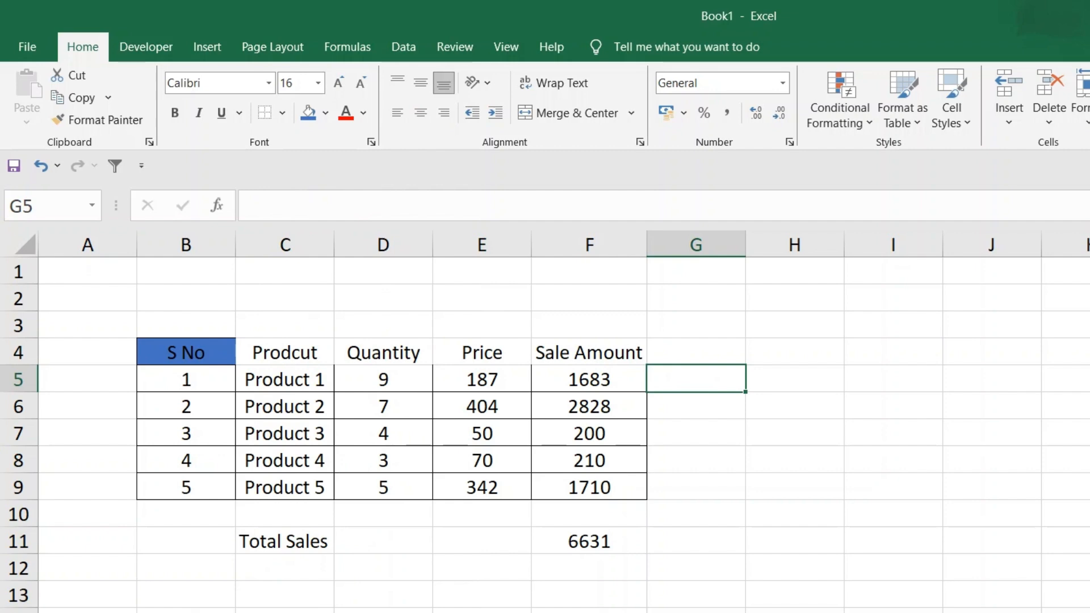
# Apply All Borders to the blue S No header cell B4
pyautogui.click(399, 573)
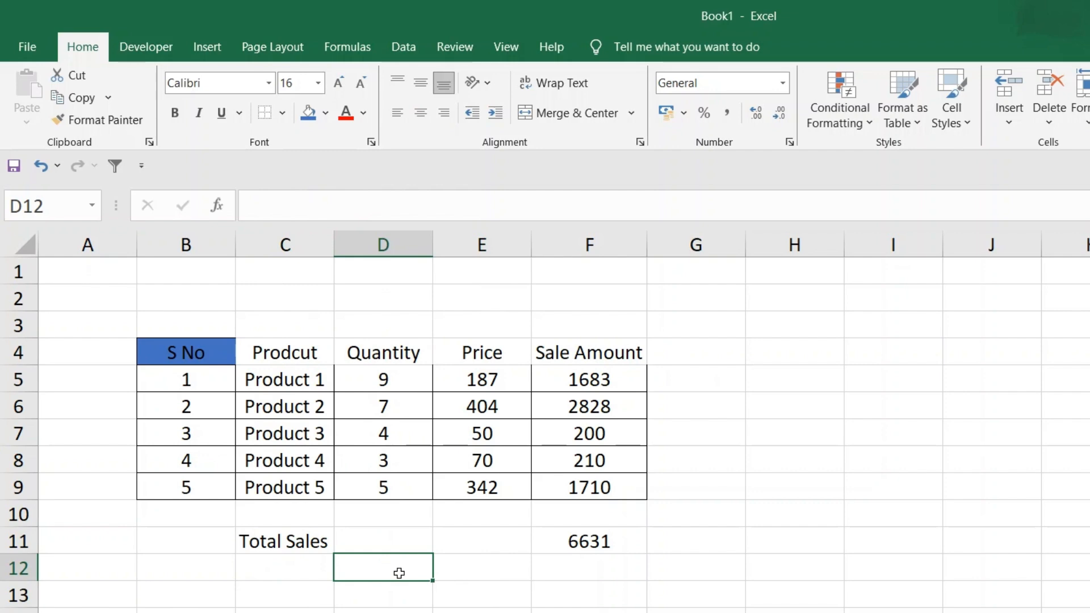
pyautogui.click(170, 357)
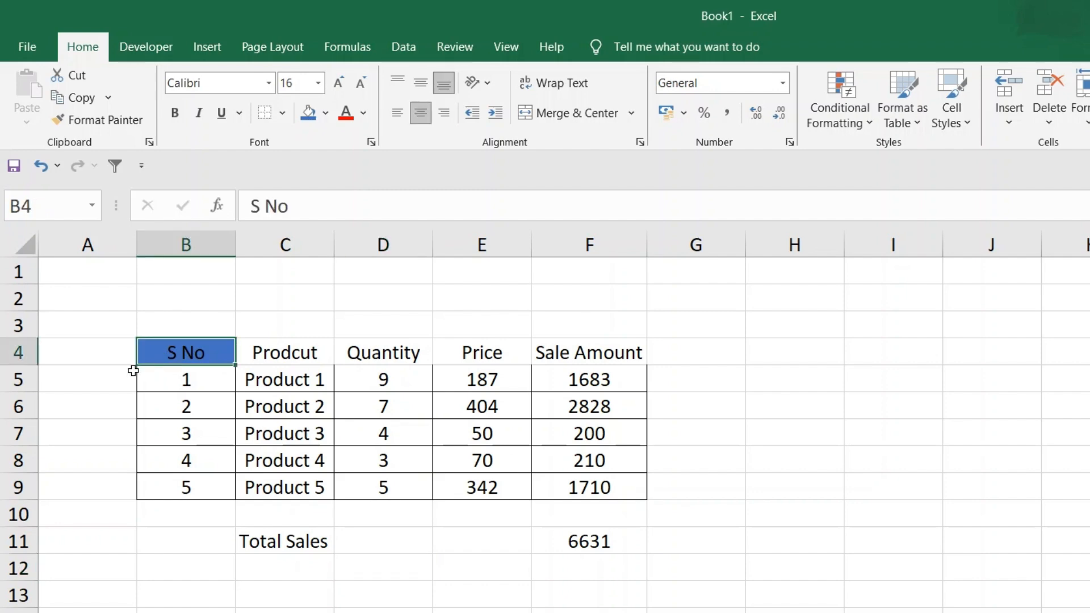
pyautogui.click(112, 359)
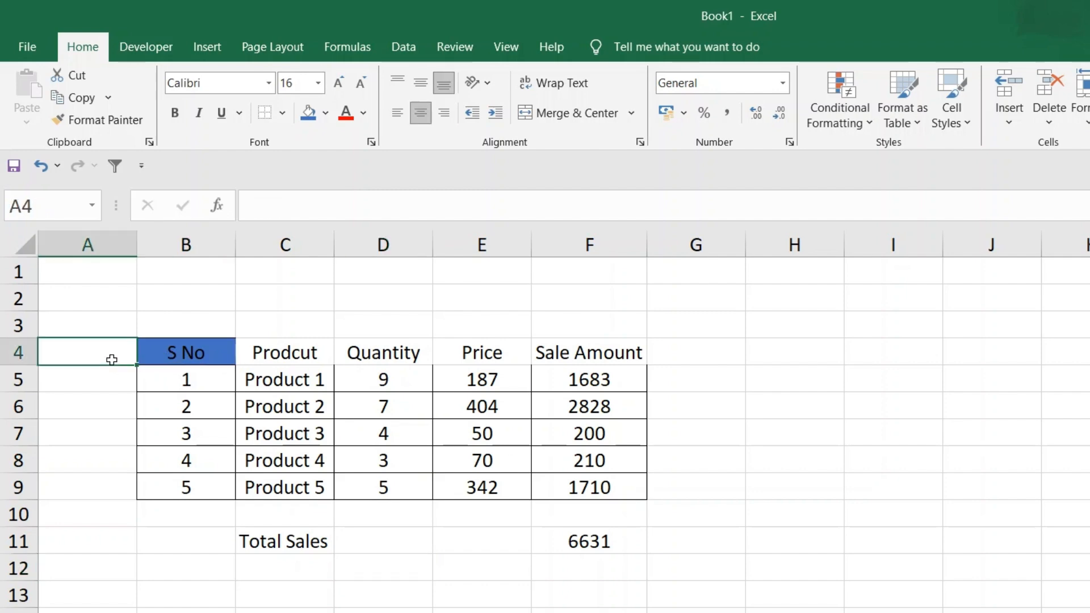
pyautogui.click(167, 354)
pyautogui.click(282, 113)
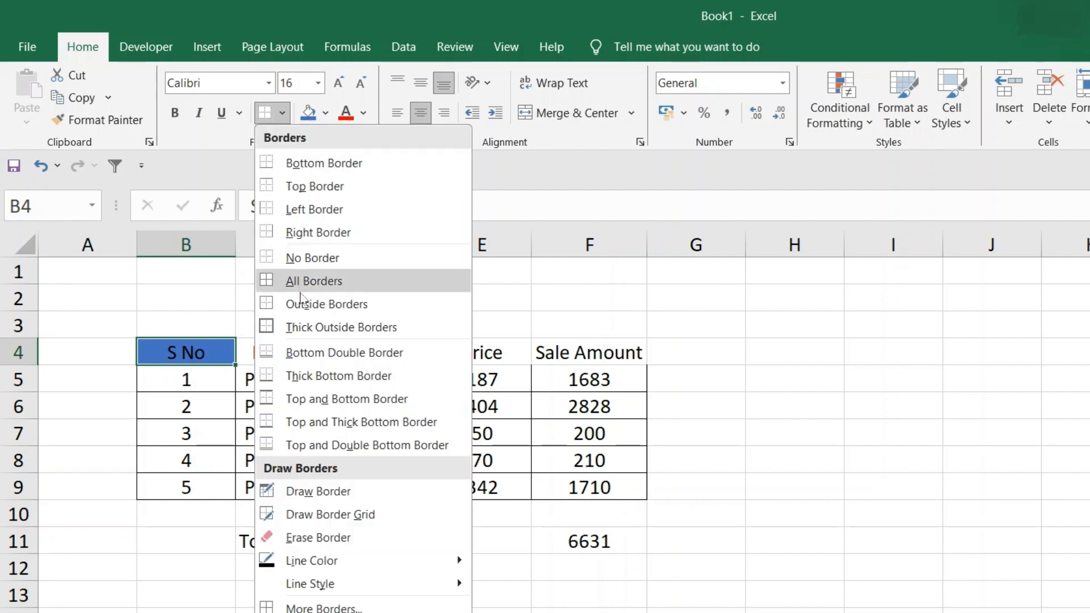
pyautogui.click(306, 304)
pyautogui.click(100, 324)
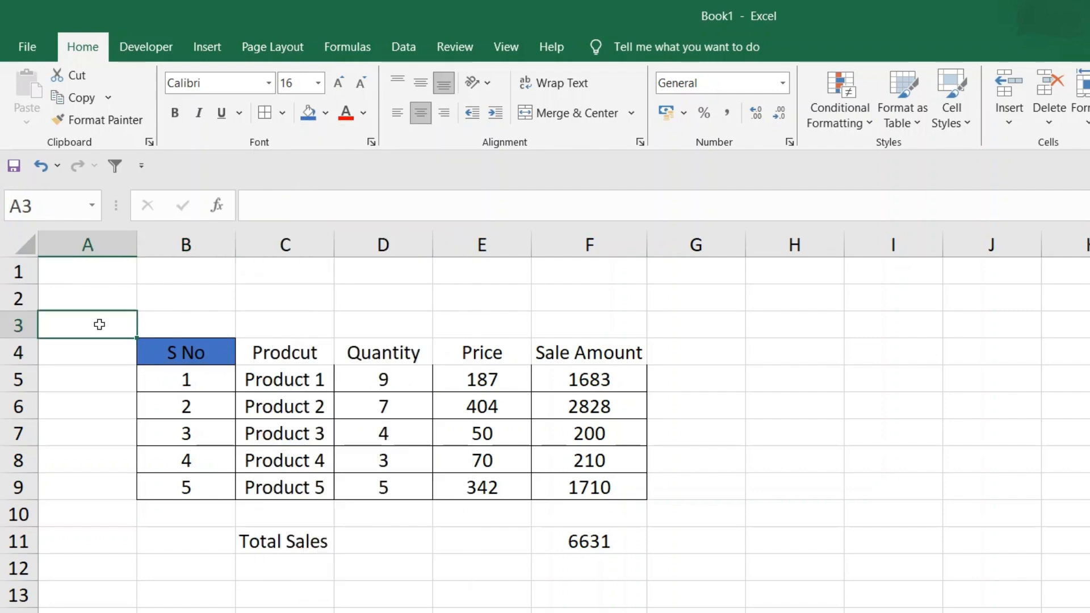
# Examine the formatting of the S No header in B4 against the remaining headers in C4:F4
pyautogui.click(183, 355)
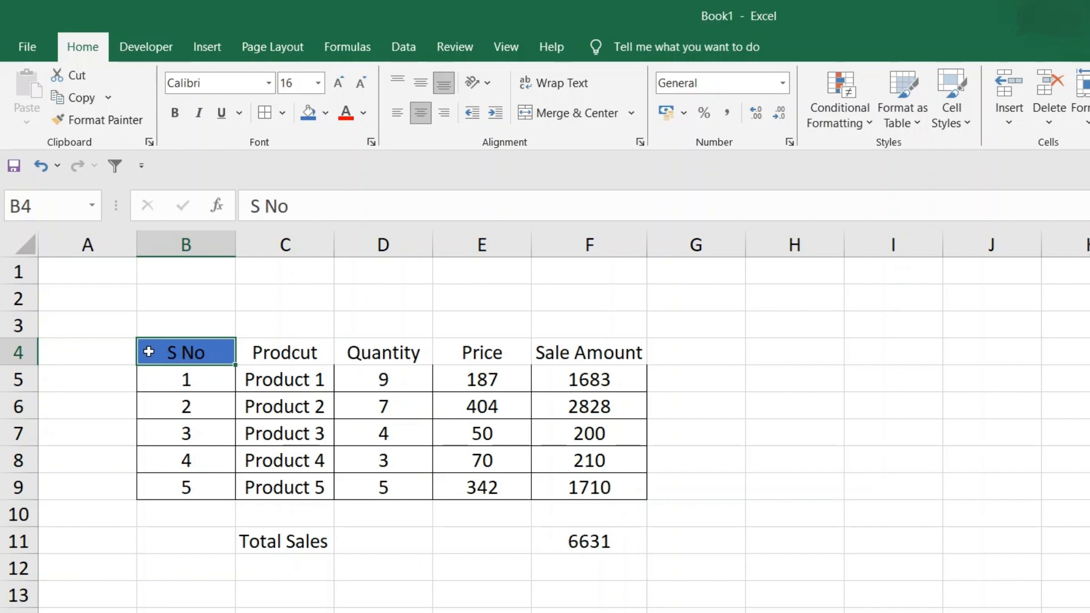
pyautogui.click(269, 353)
pyautogui.click(369, 355)
pyautogui.click(492, 362)
pyautogui.click(558, 353)
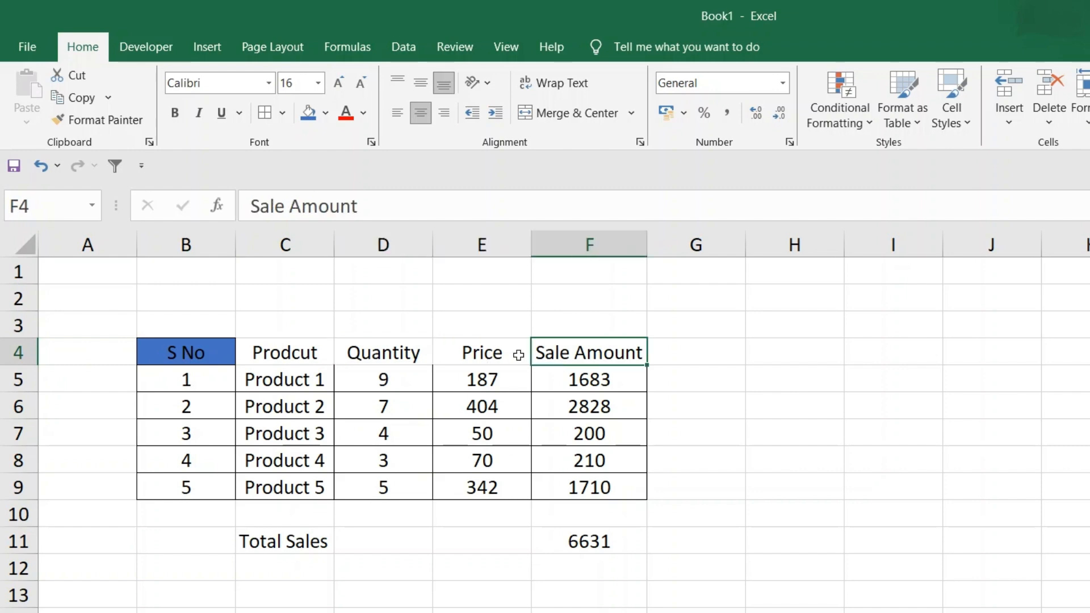
pyautogui.moveTo(295, 353); pyautogui.dragTo(597, 359)
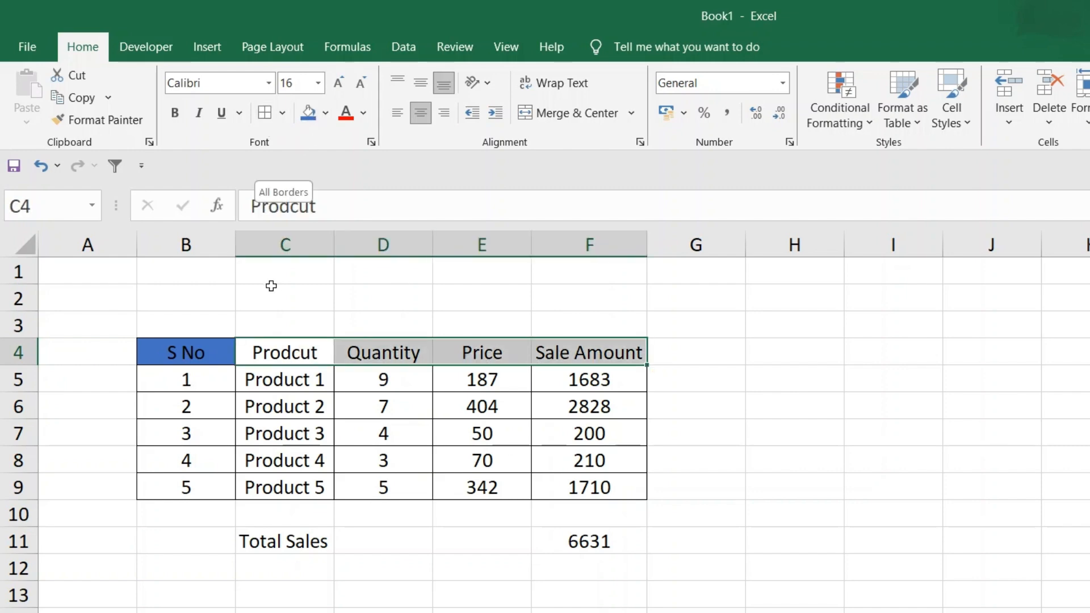
pyautogui.click(286, 316)
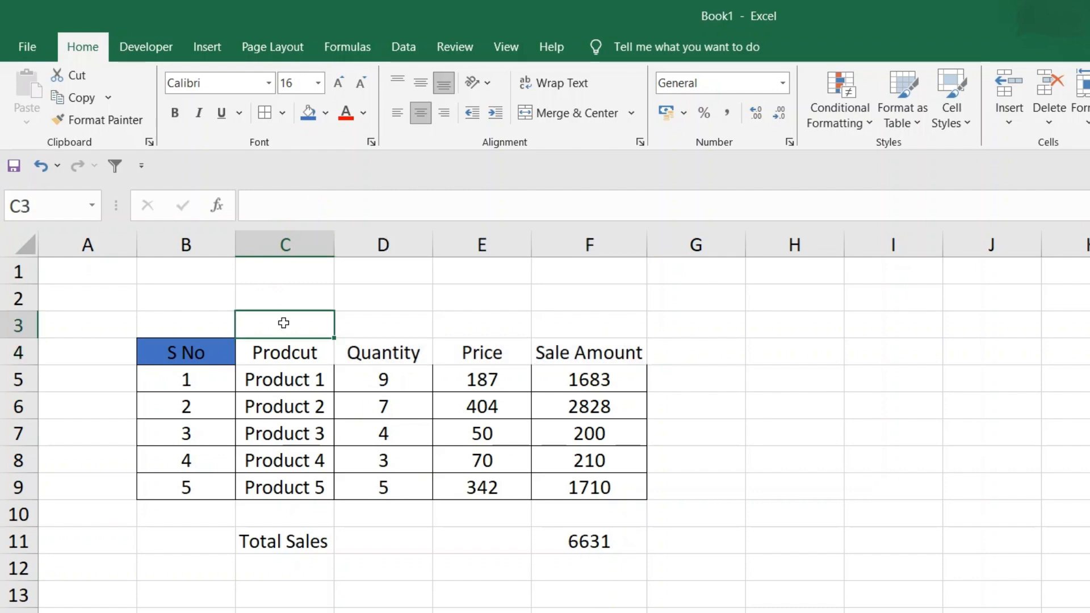
# Copy the blue S No header formatting from B4 to the headers in C4:F4 with Format Painter
pyautogui.click(168, 357)
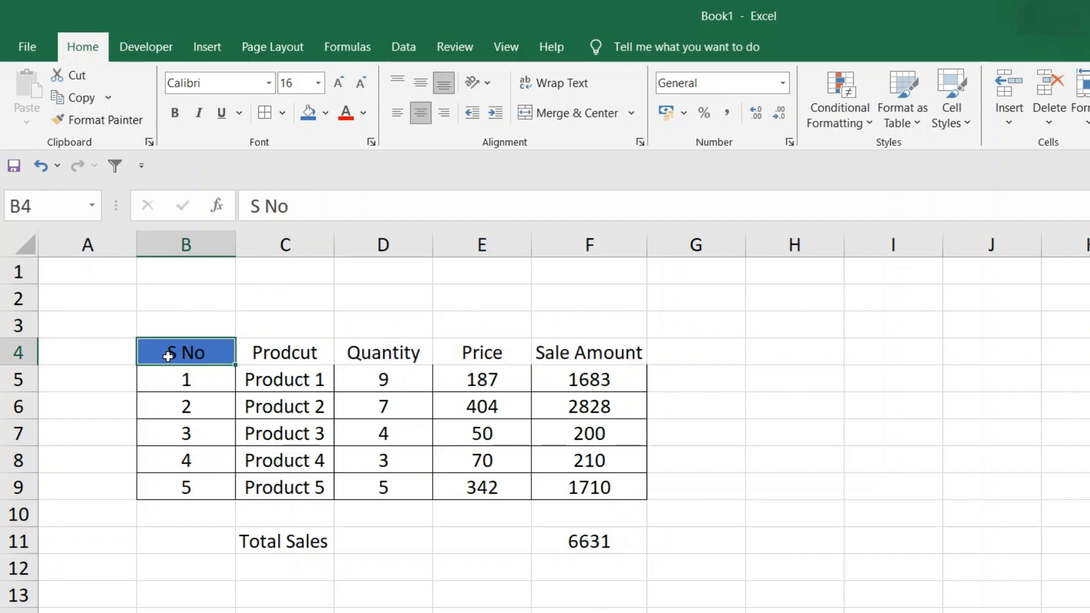
pyautogui.click(93, 121)
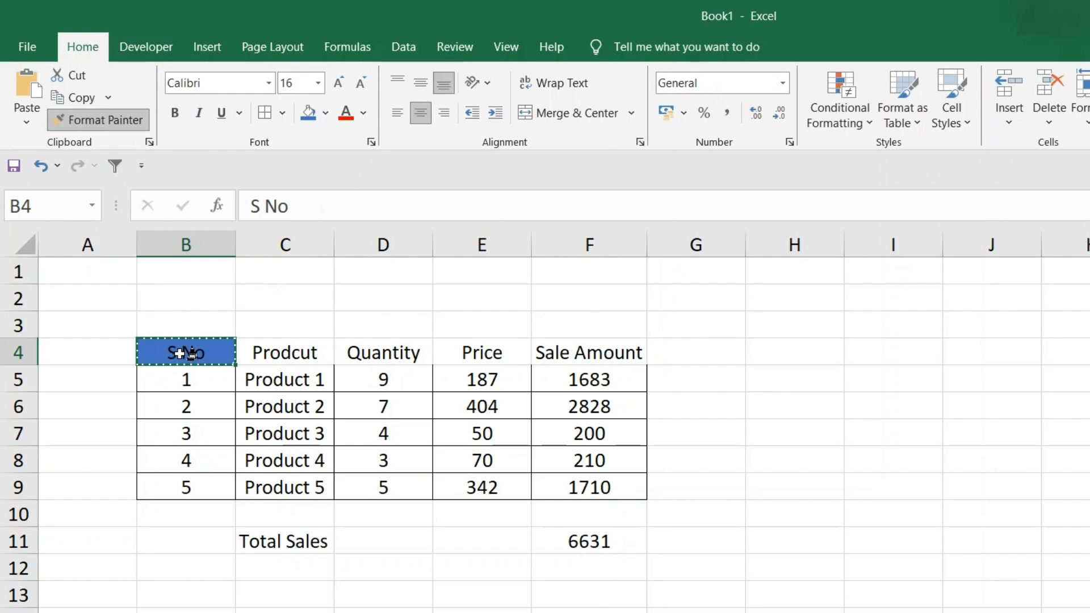
pyautogui.moveTo(258, 351); pyautogui.dragTo(588, 364)
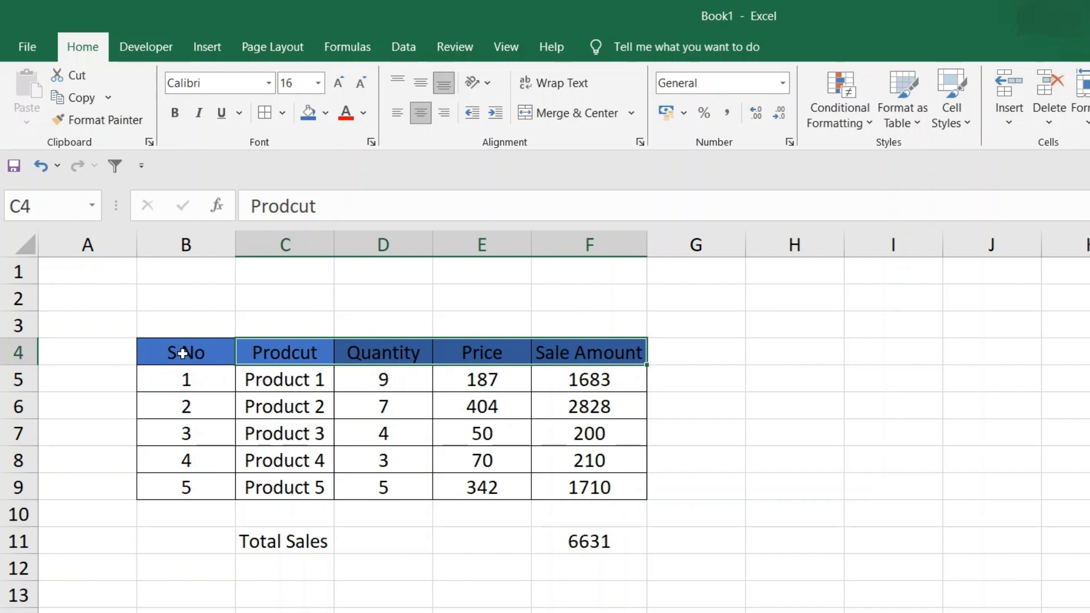
# Try copying the formatting of the entire row 4 onto row 11 with Format Painter, and undo it
pyautogui.click(25, 350)
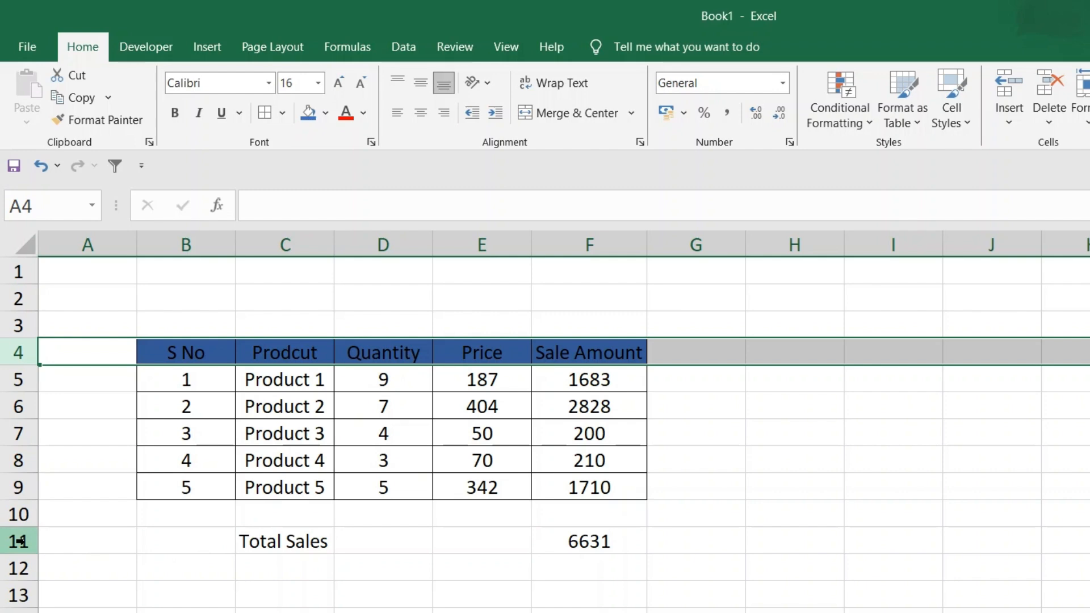
pyautogui.click(105, 120)
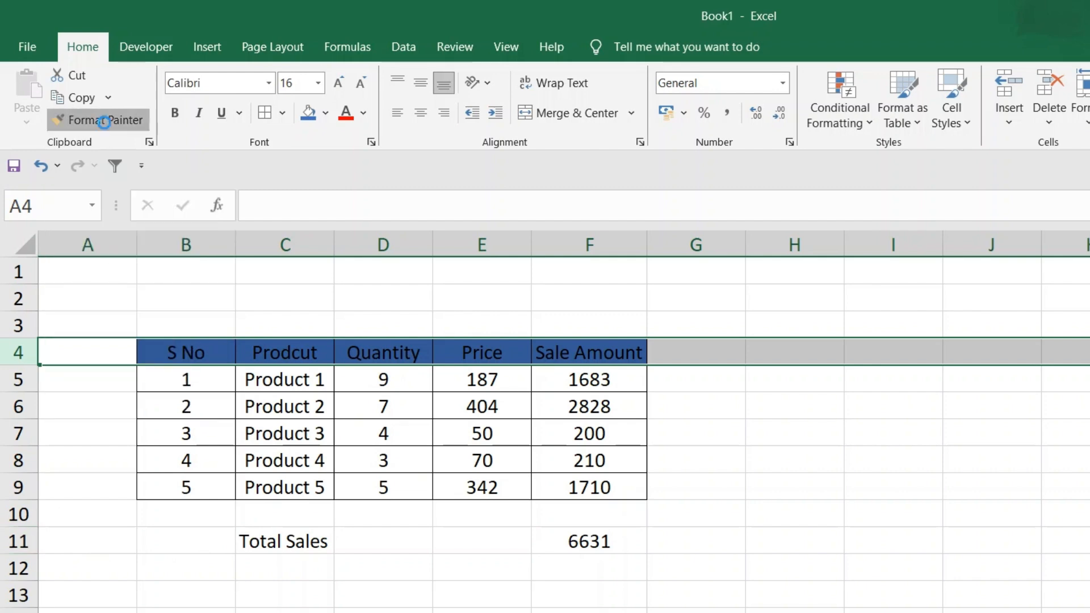
pyautogui.click(20, 542)
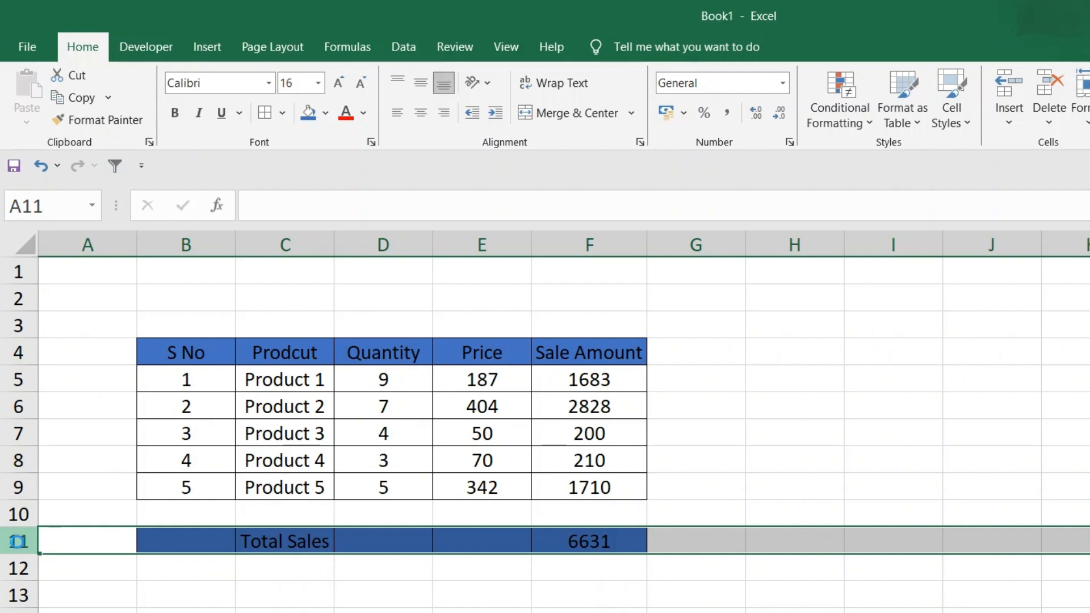
pyautogui.hotkey('ctrl', 'z')
# Copy the S No header formatting from B4 to the Total Sales label in C11 and its amount in F11
pyautogui.click(292, 541)
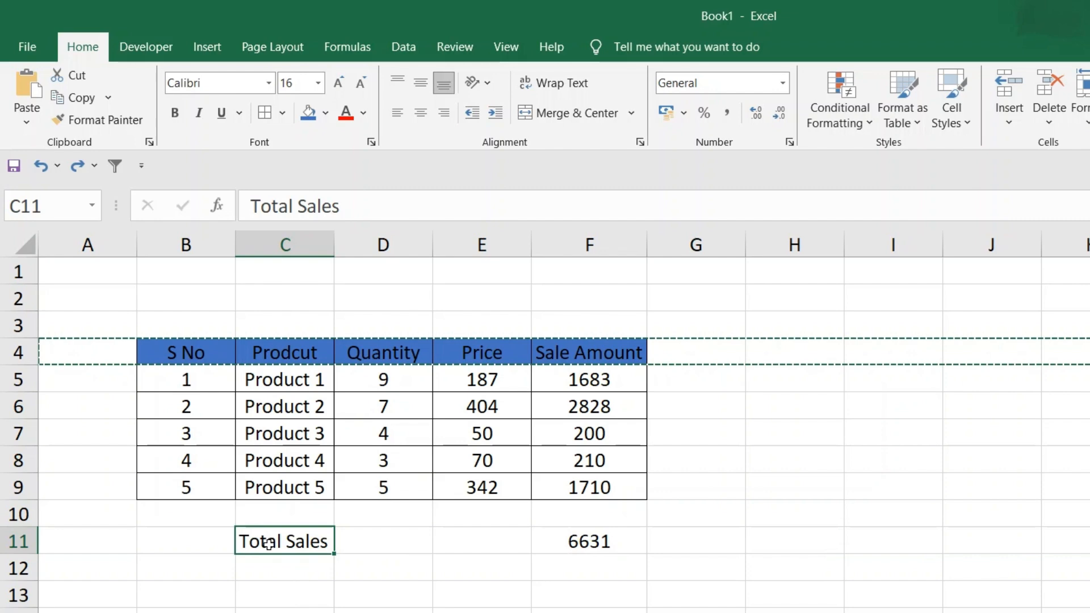
pyautogui.click(581, 544)
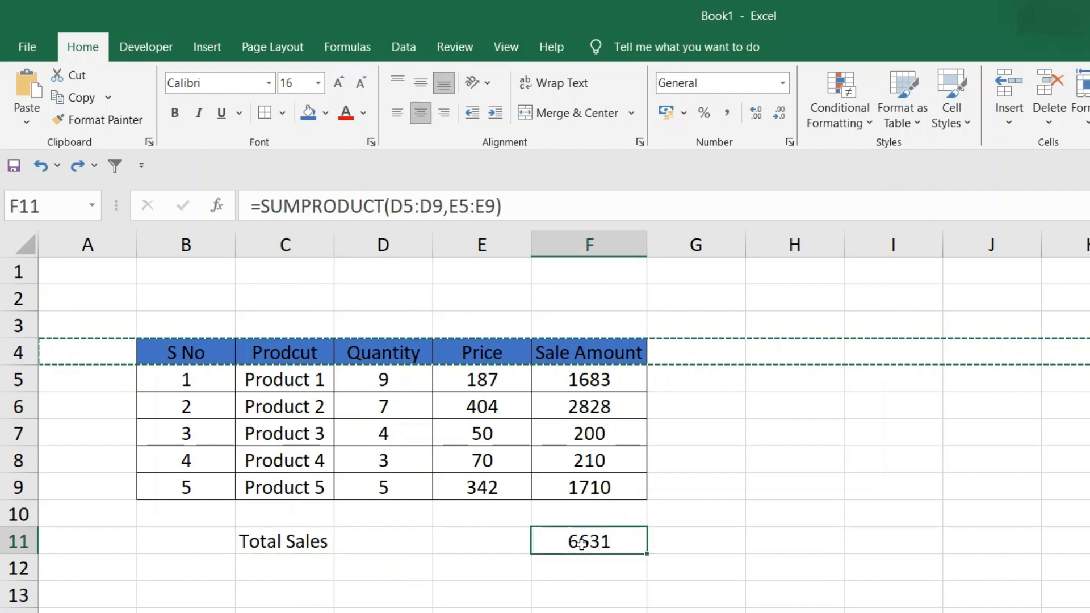
pyautogui.click(181, 349)
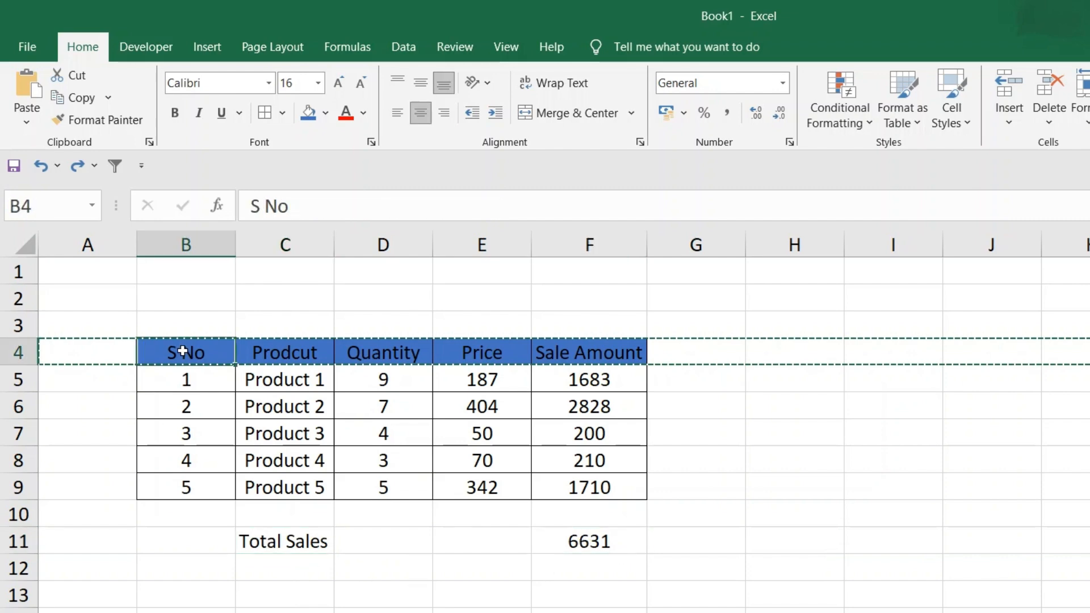
pyautogui.click(94, 119)
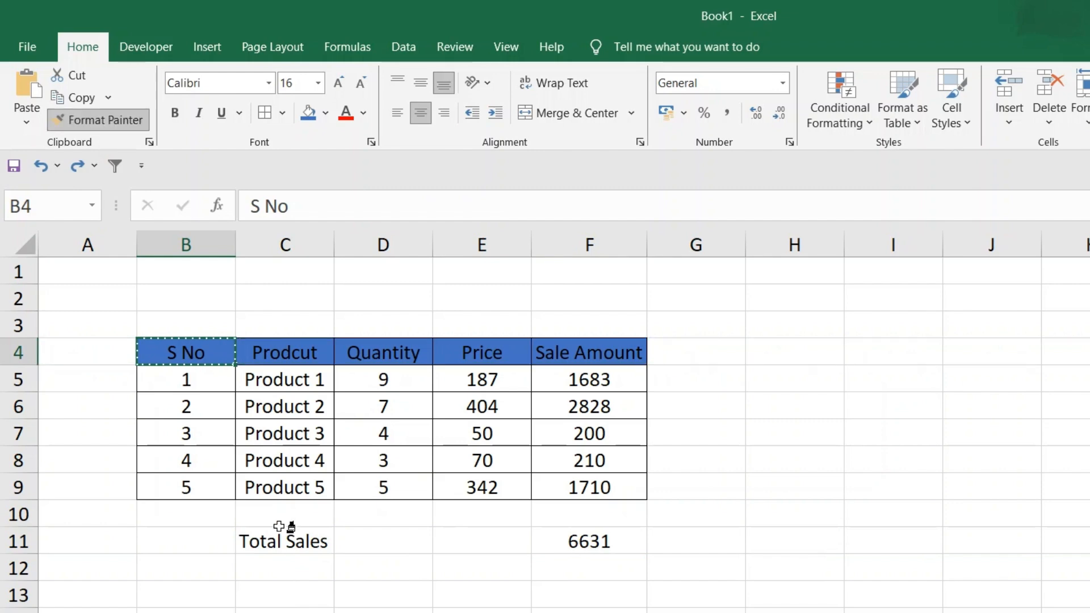
pyautogui.click(273, 545)
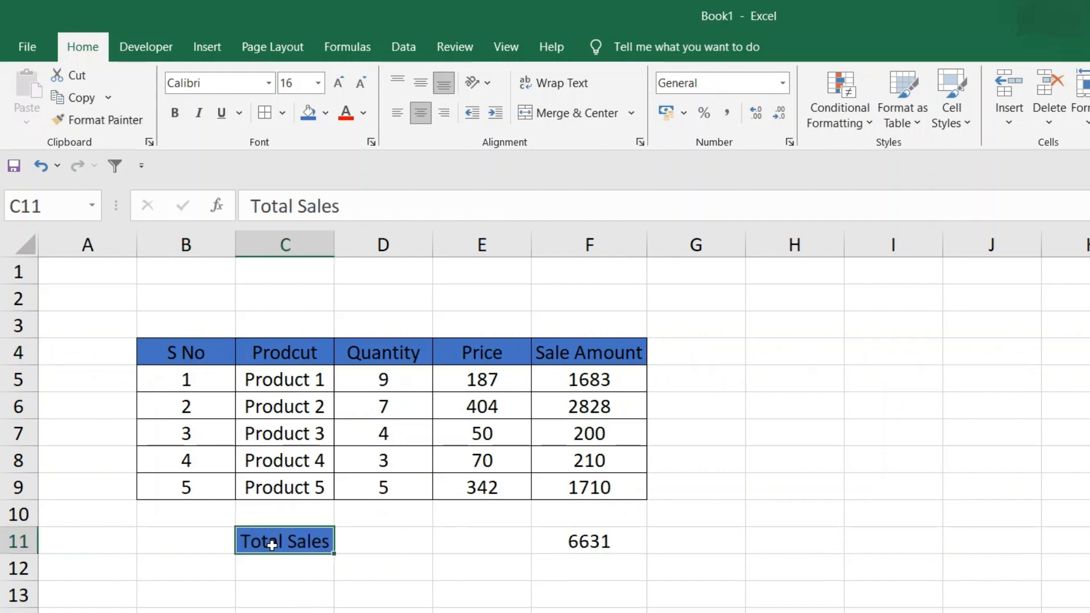
pyautogui.click(127, 126)
pyautogui.click(593, 540)
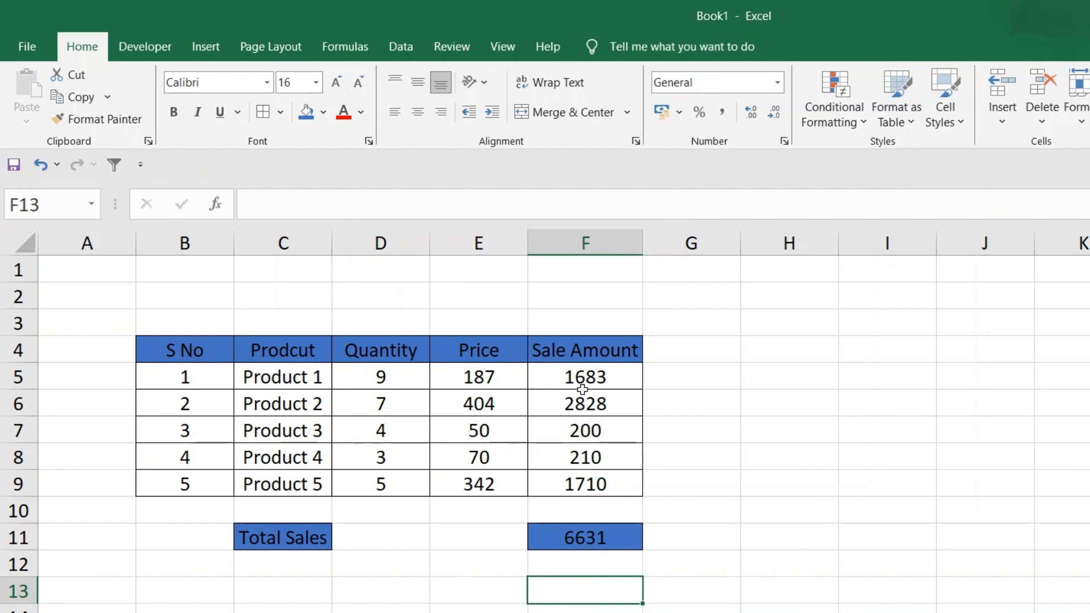
# Select the Sale Amount values of all five products in F5:F9
pyautogui.moveTo(583, 390); pyautogui.dragTo(579, 498)
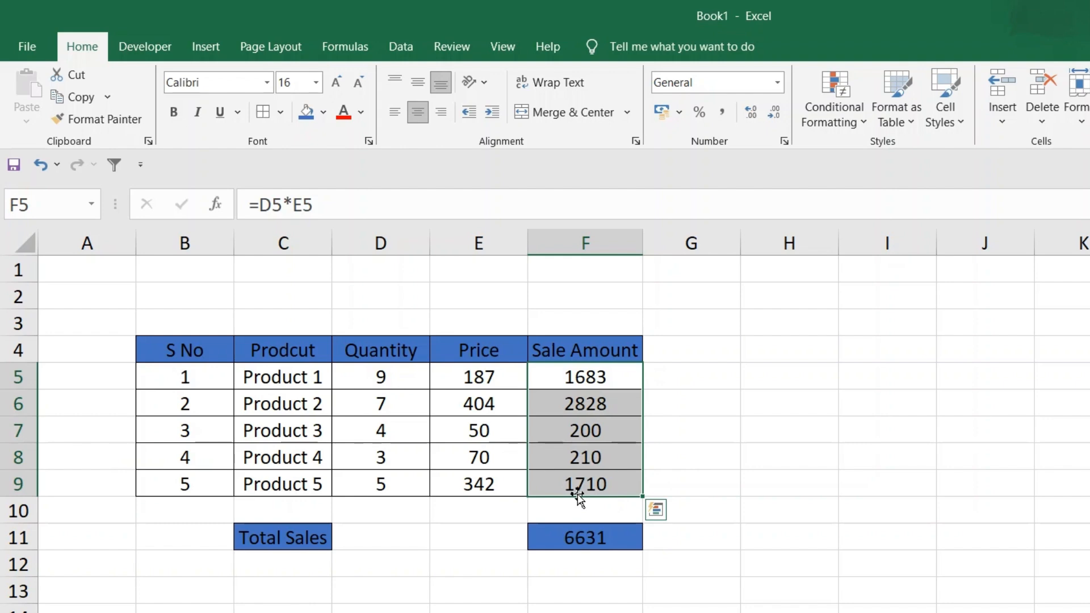